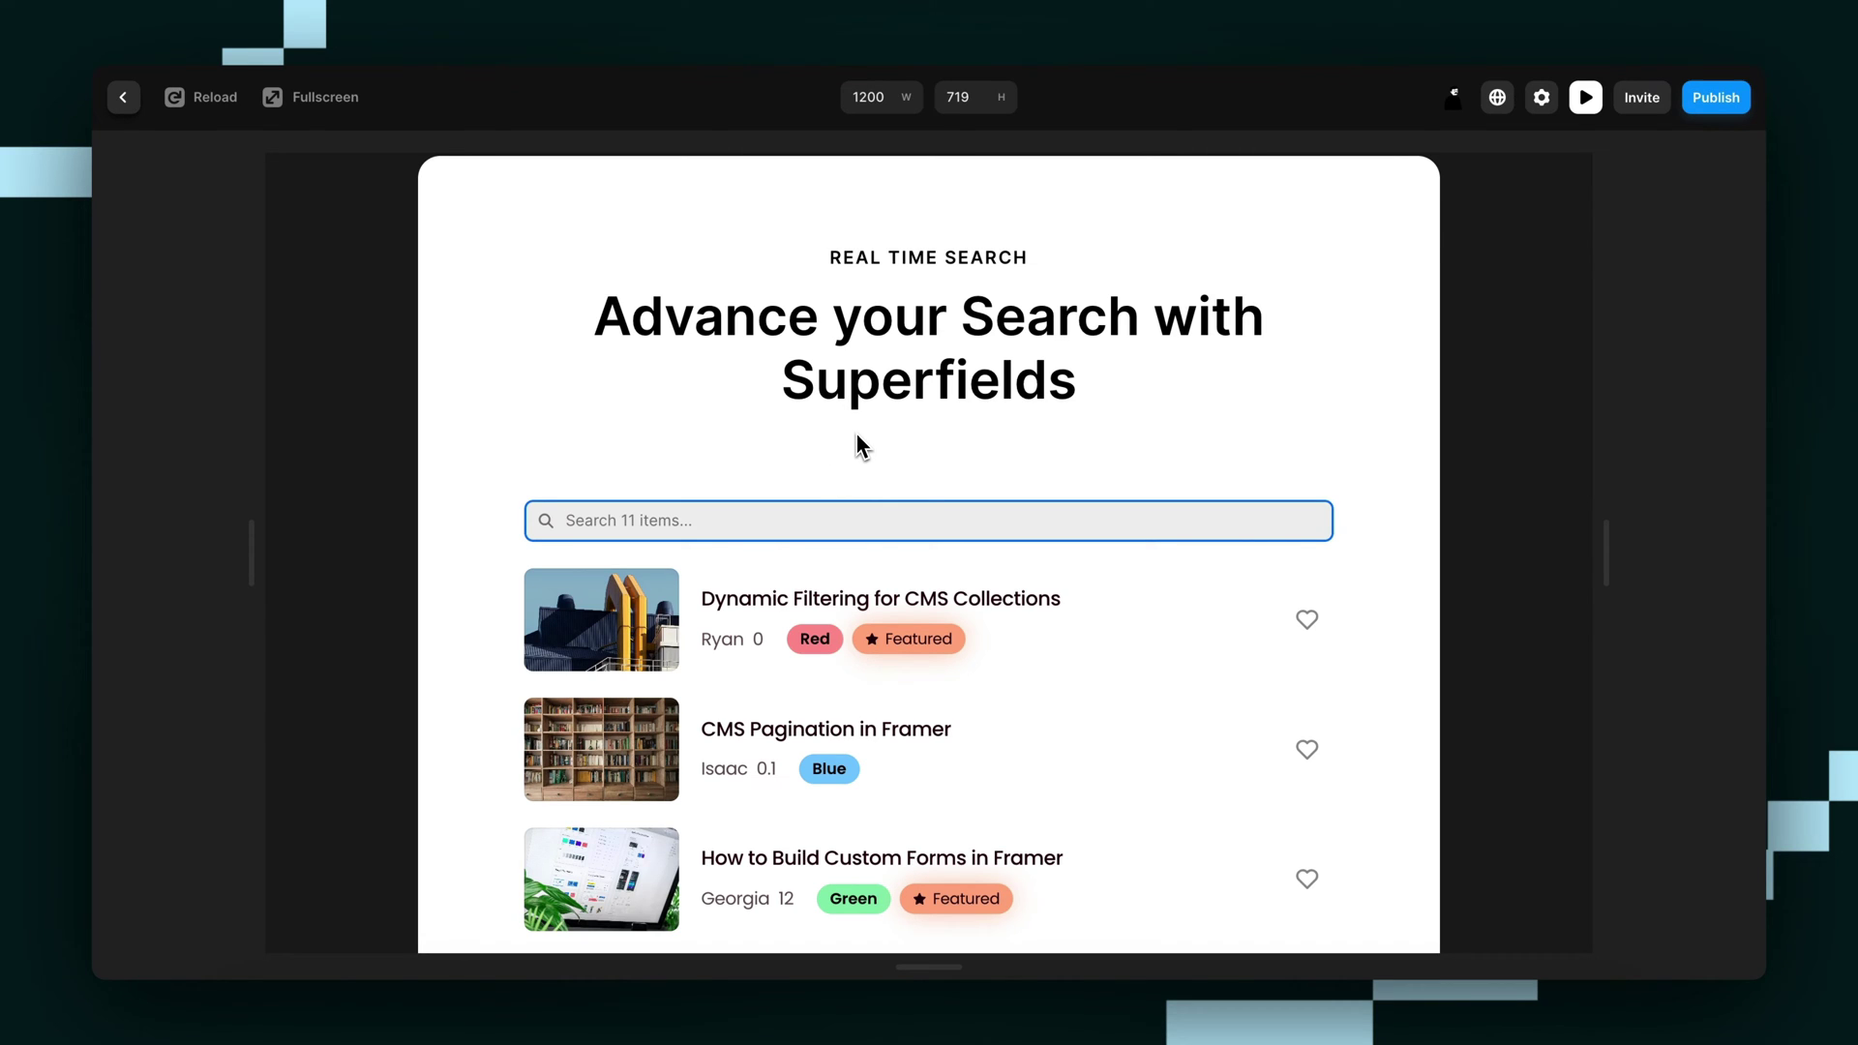
# - Search the preview blog list for title fragments 'REAL TIME' and 'dy', clearing between queries
pyautogui.scroll(-1, 856, 431)
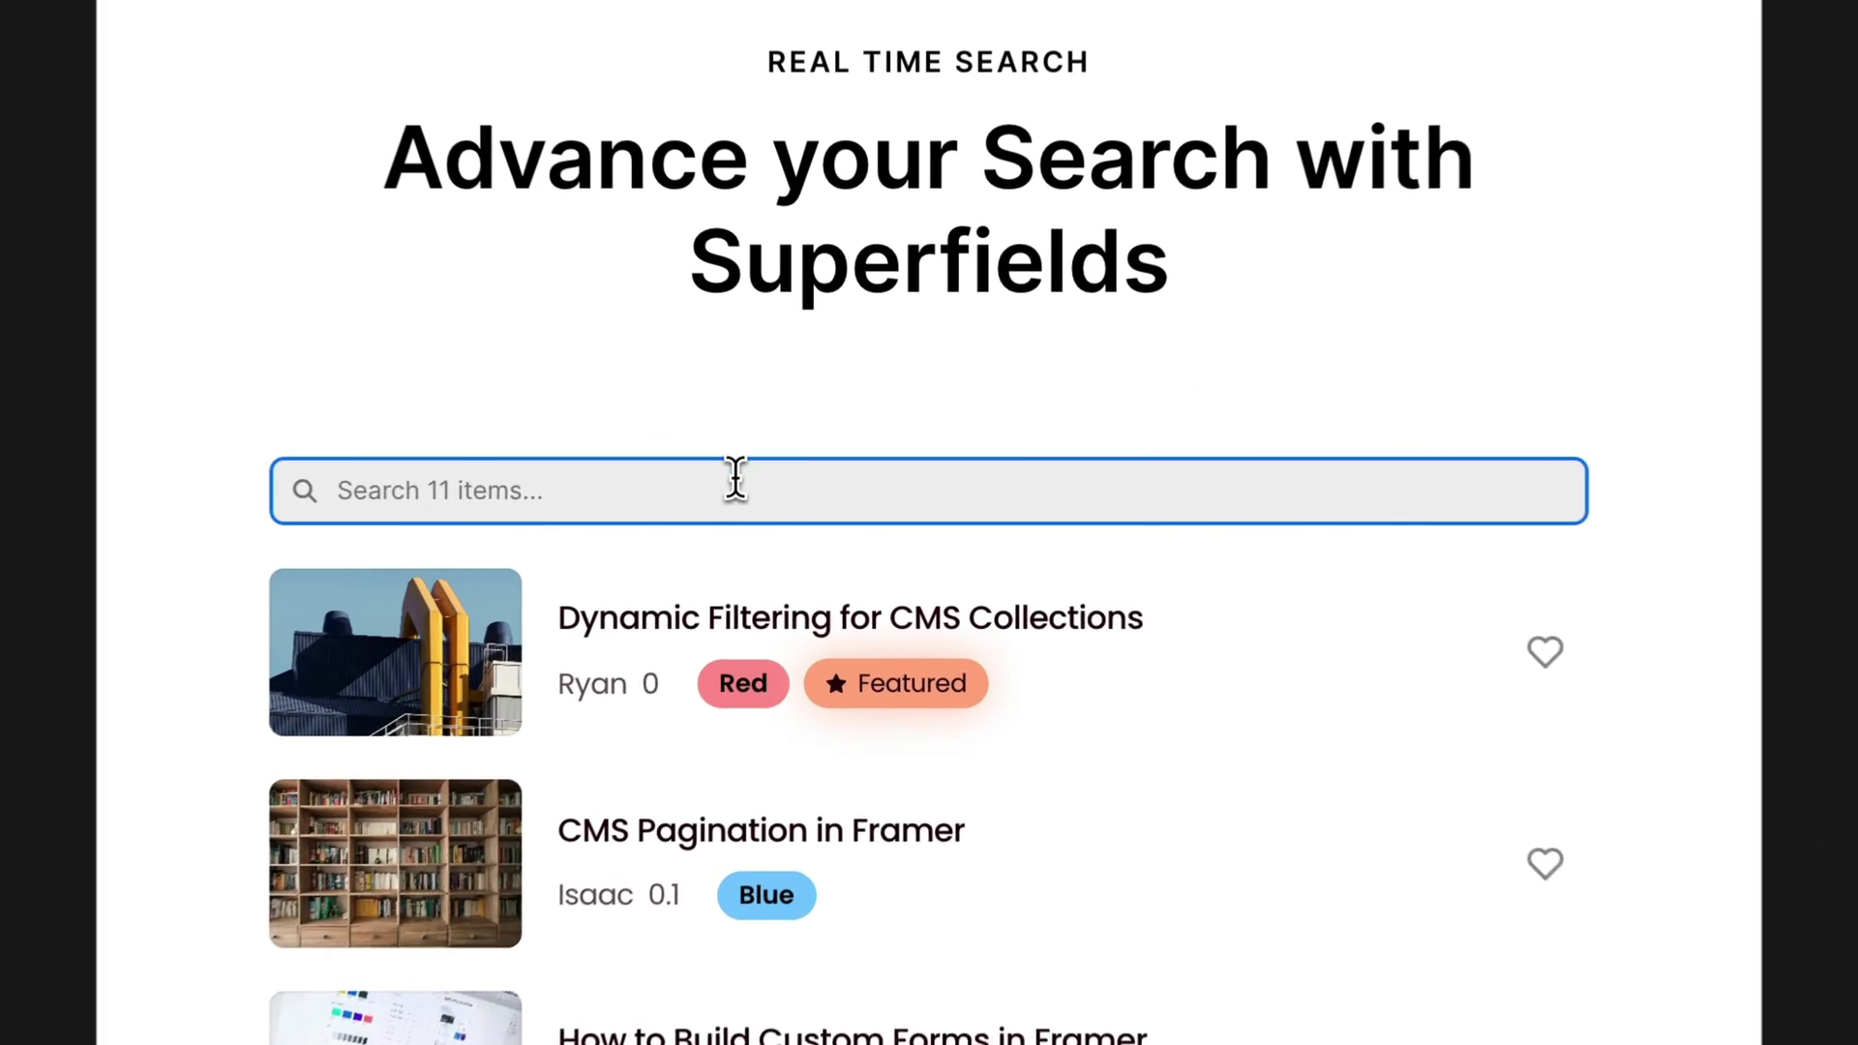
pyautogui.write('REAL TIME')
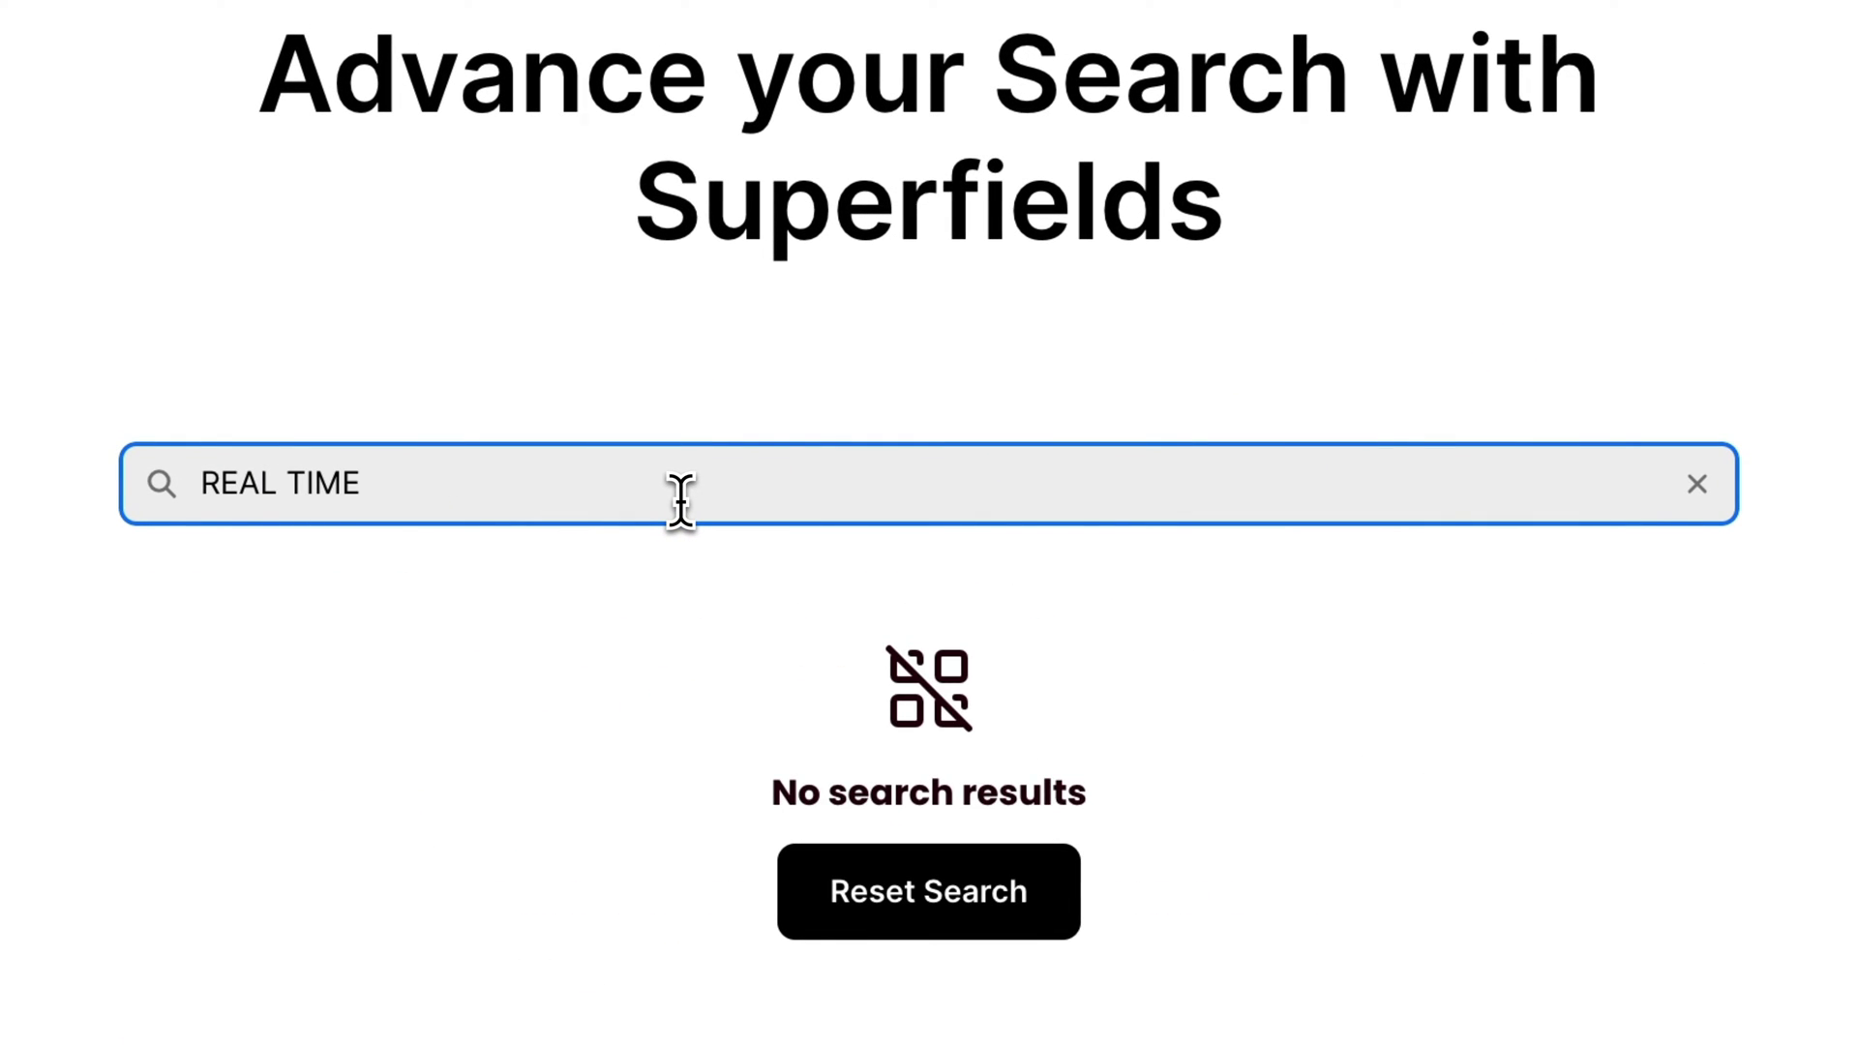
pyautogui.hotkey('ctrl', 'a')
pyautogui.press('BackSpace')
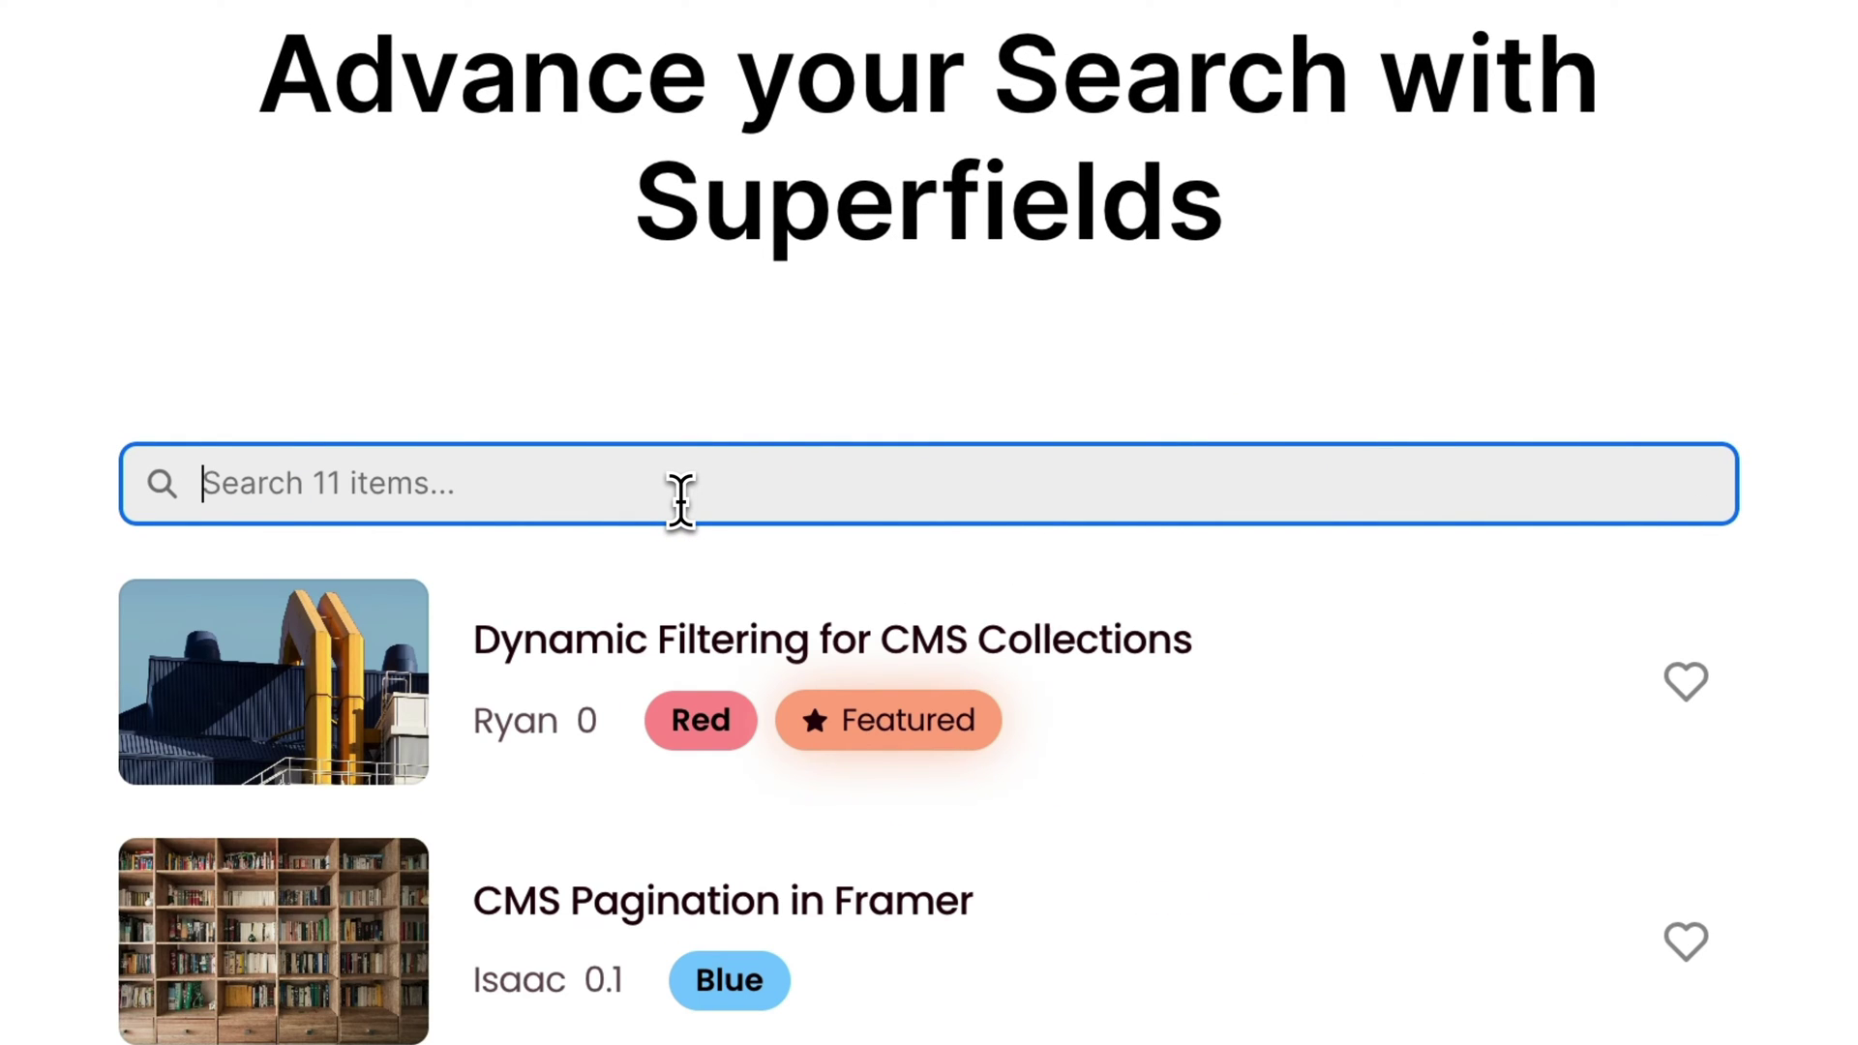
pyautogui.write('dy')
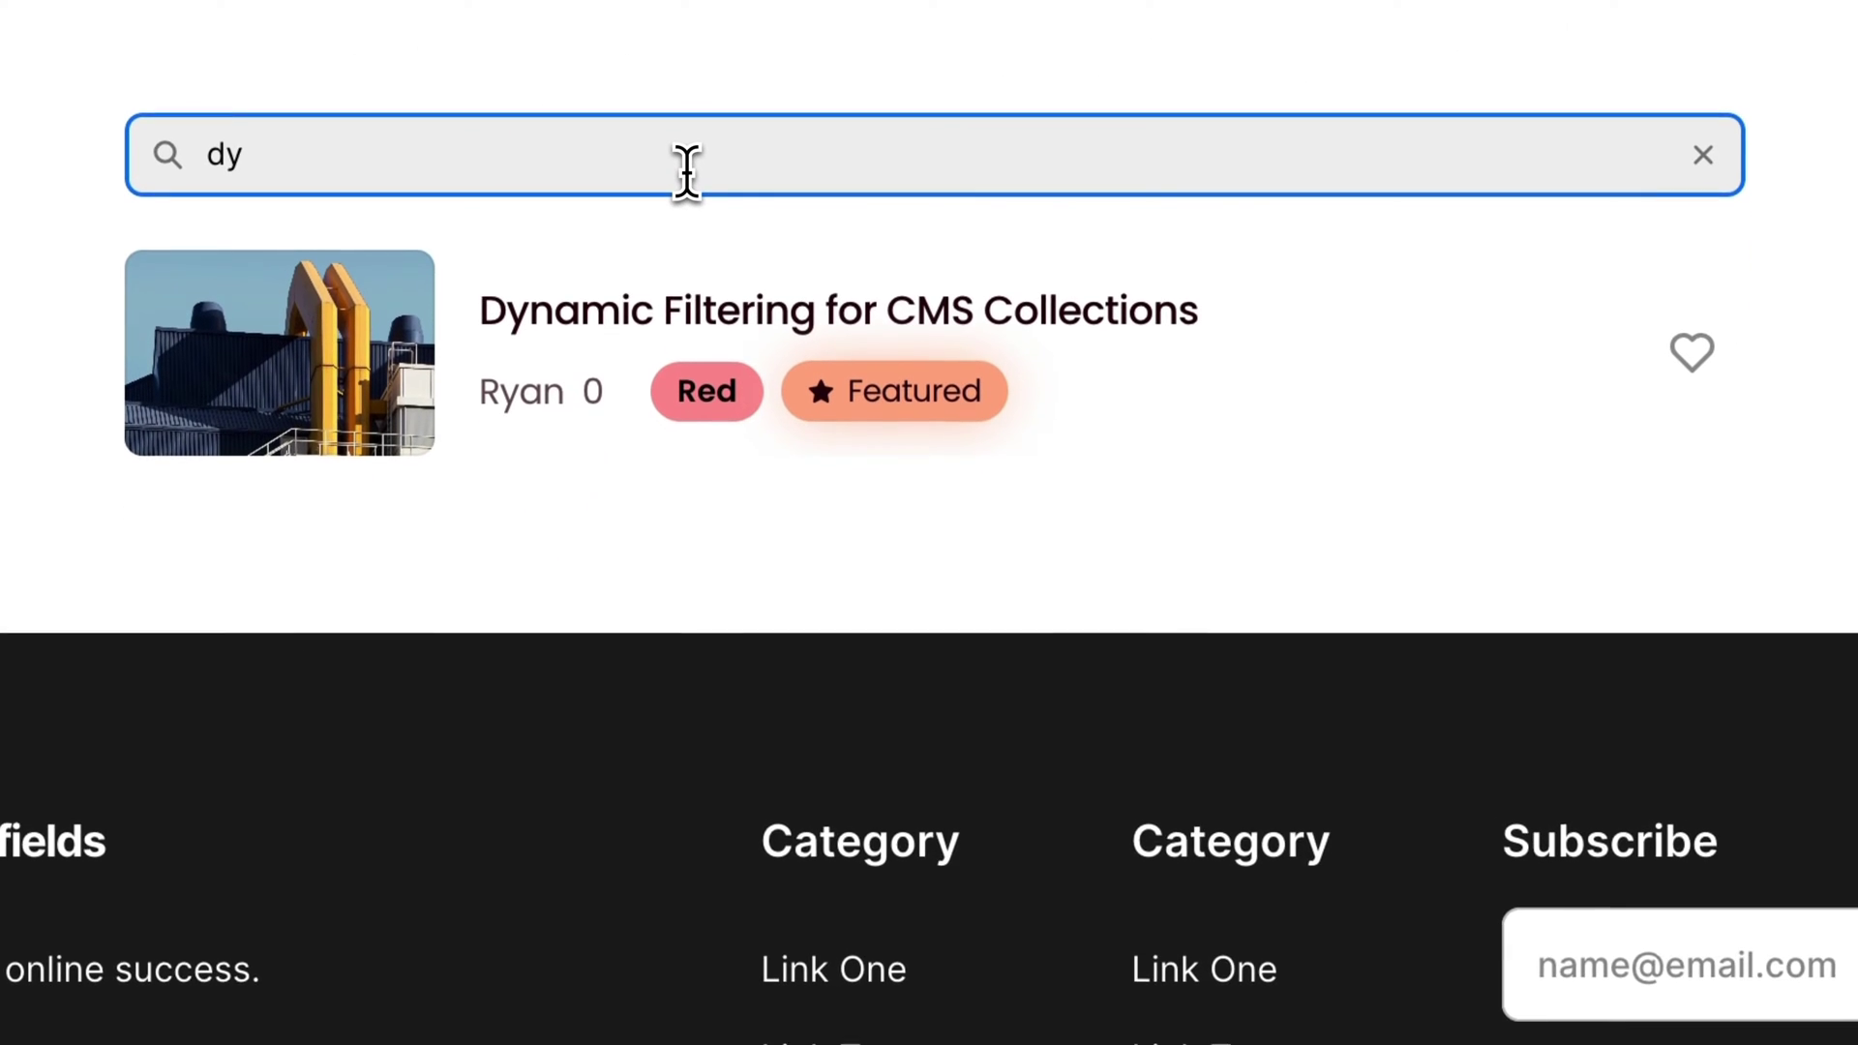
pyautogui.press('BackSpace')
pyautogui.press('BackSpace')
# - Filter the posts by several author names, ending with one author's three posts listed
pyautogui.write('CMS')
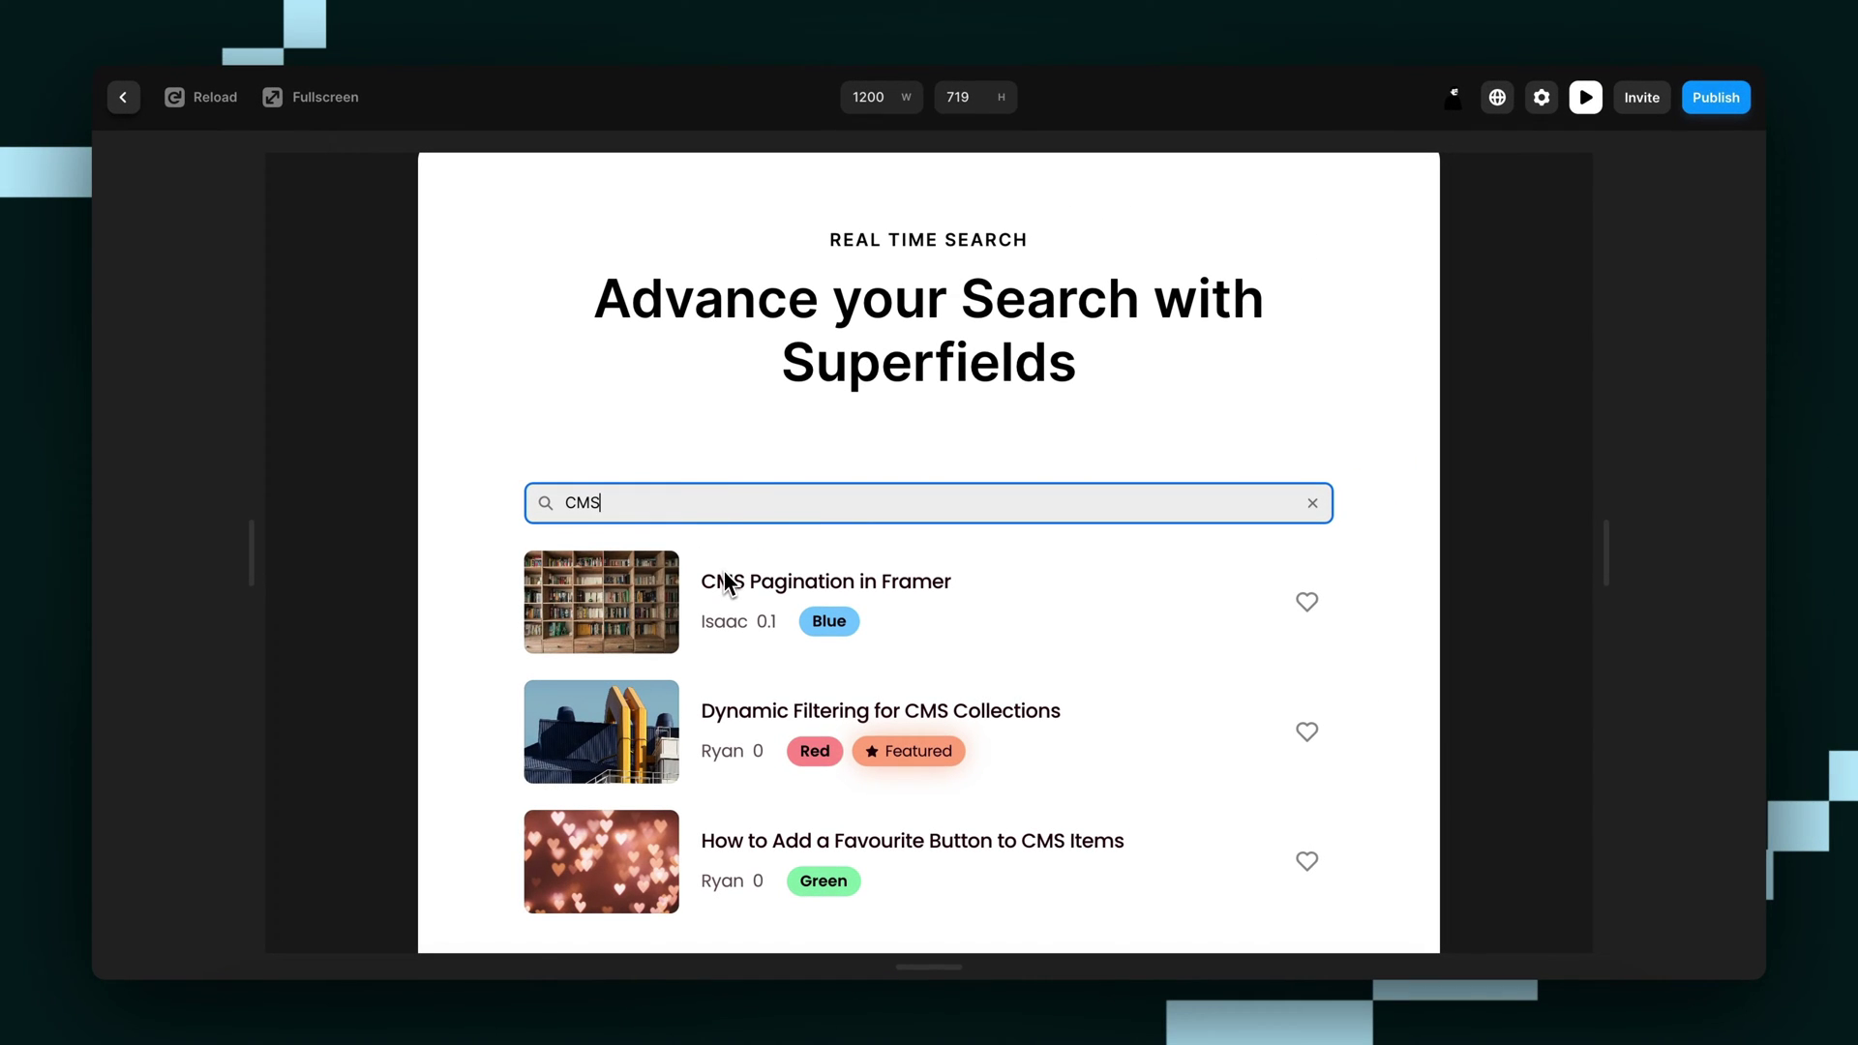
pyautogui.write('Isaa')
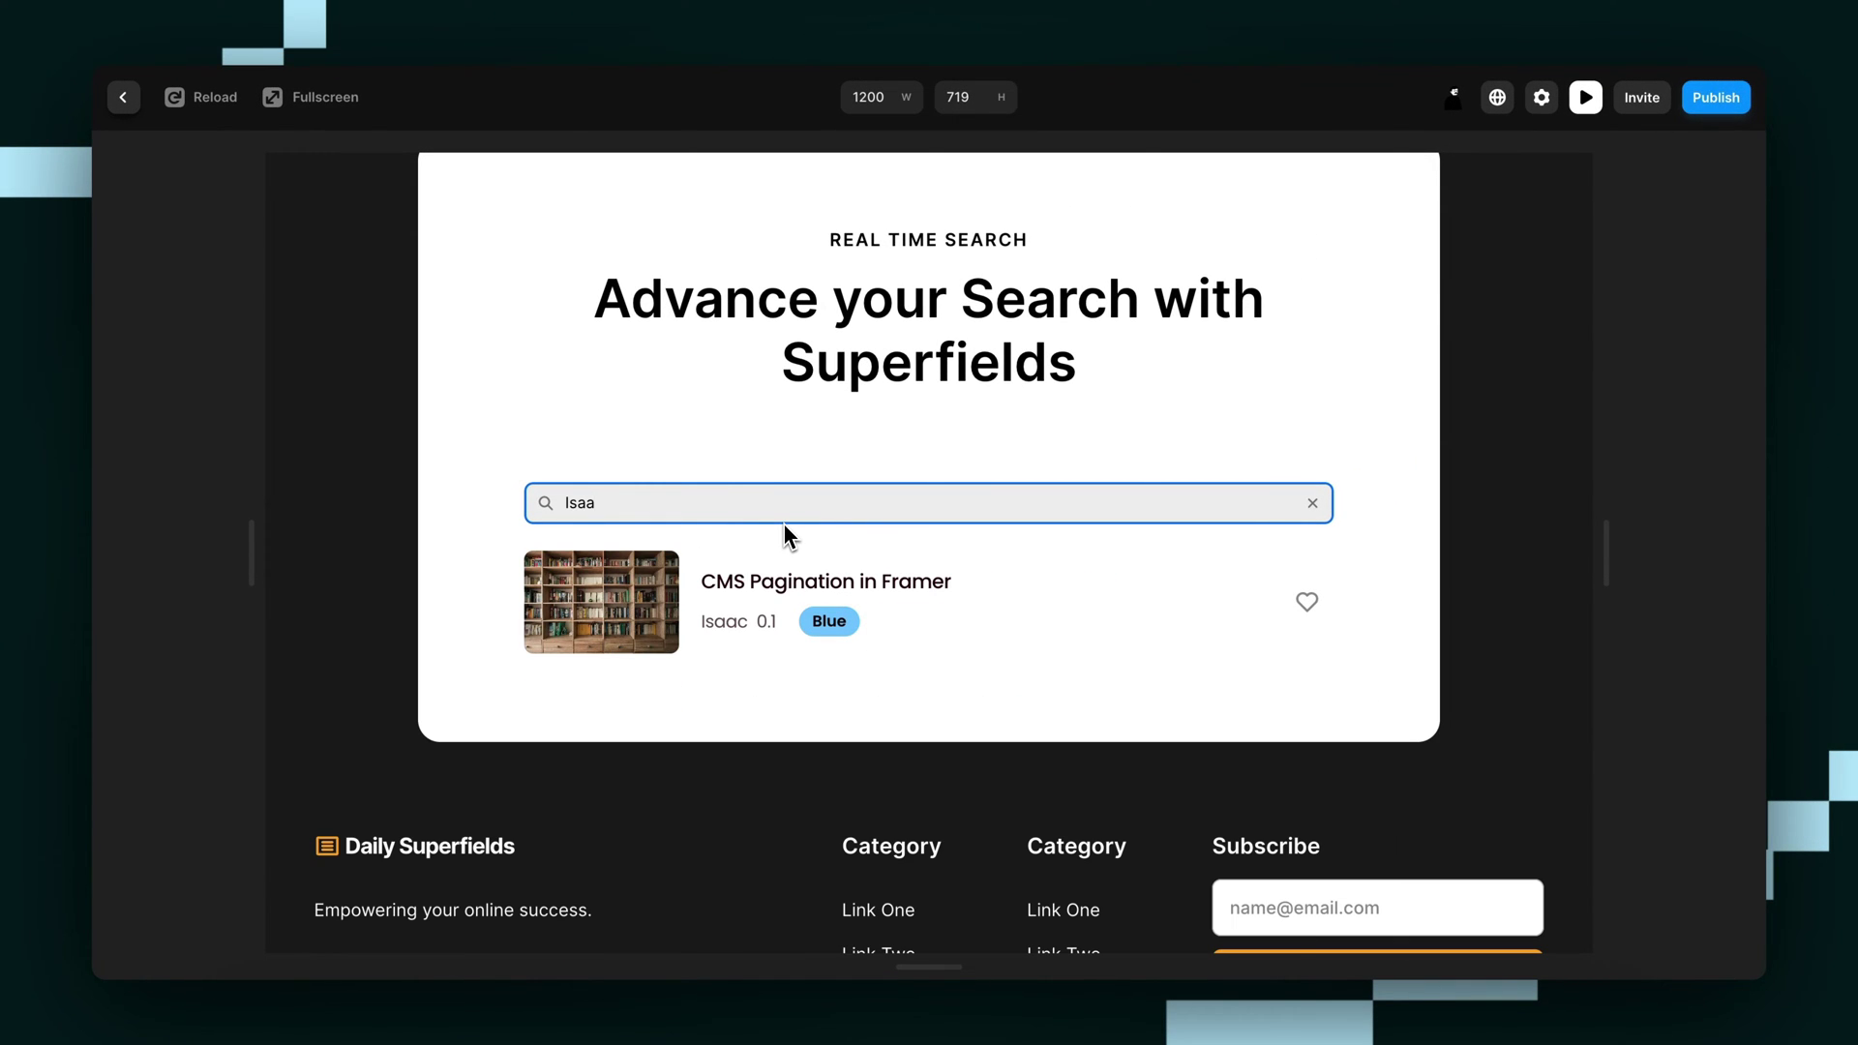
pyautogui.hotkey('ctrl', 'a')
pyautogui.press('BackSpace')
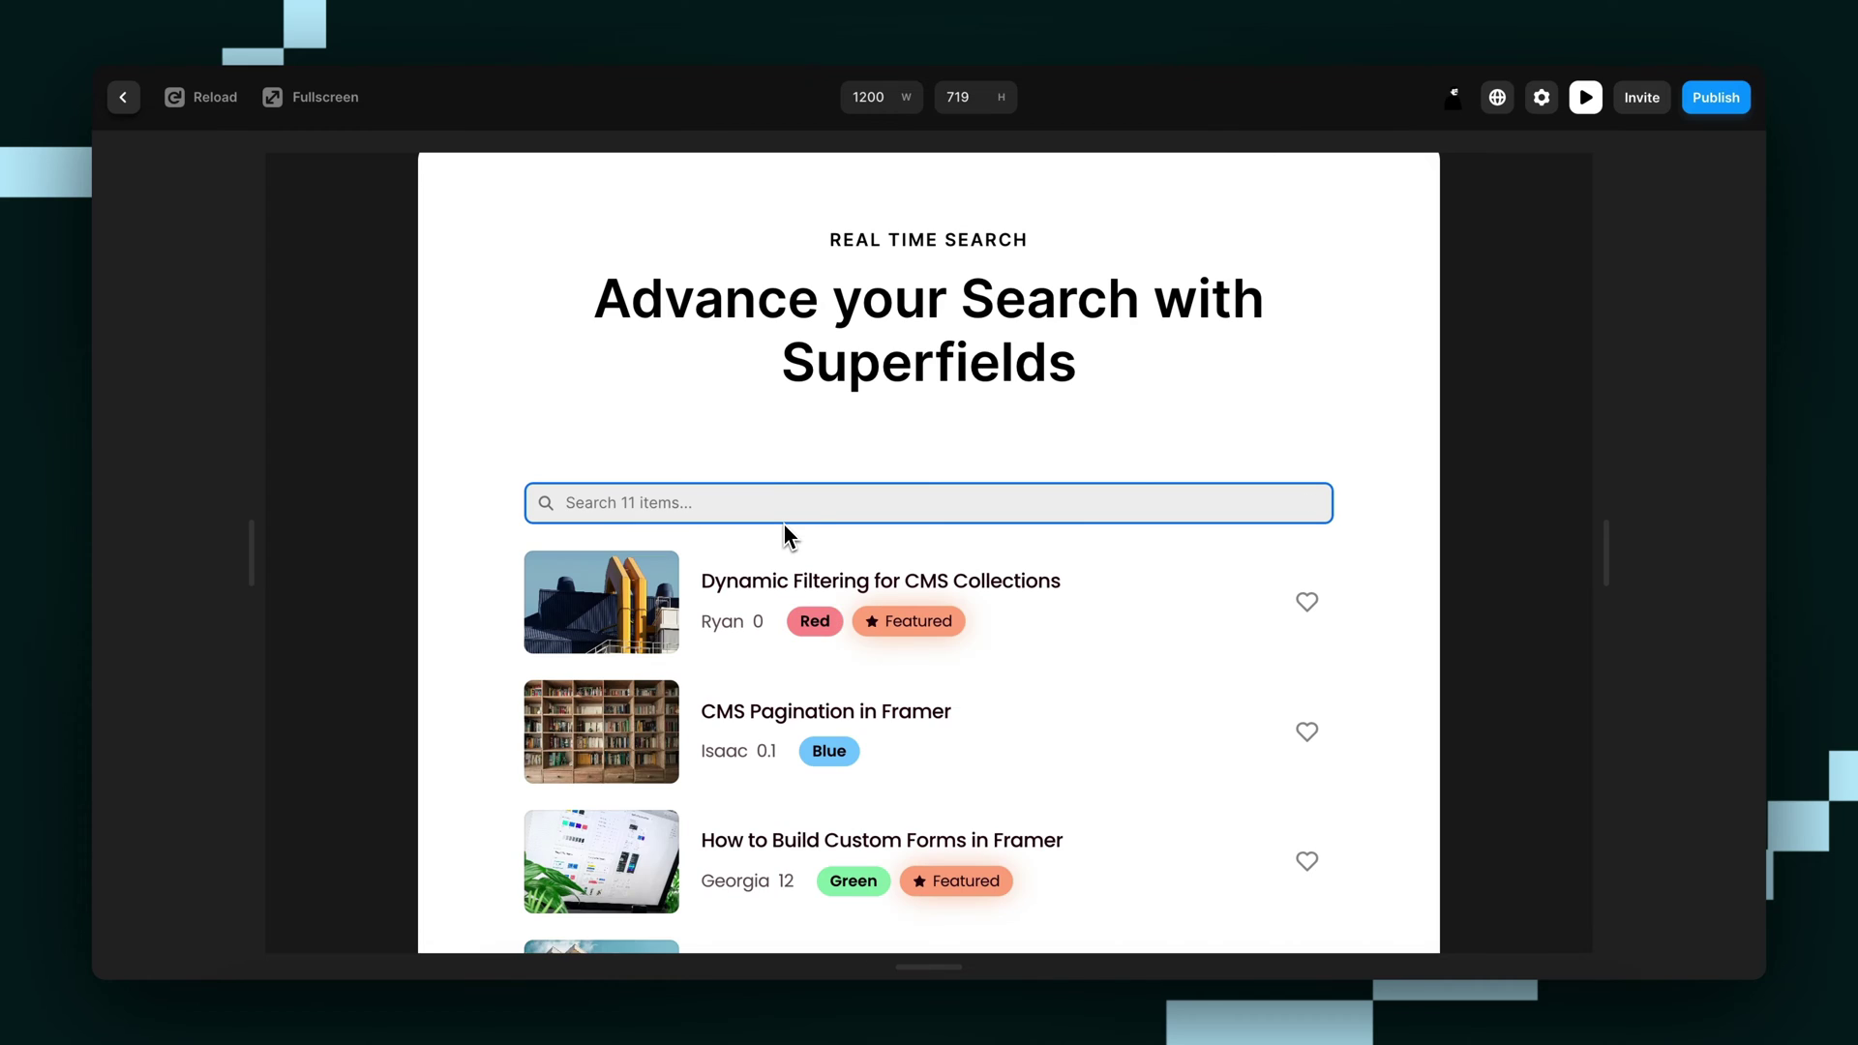
pyautogui.write('Geor')
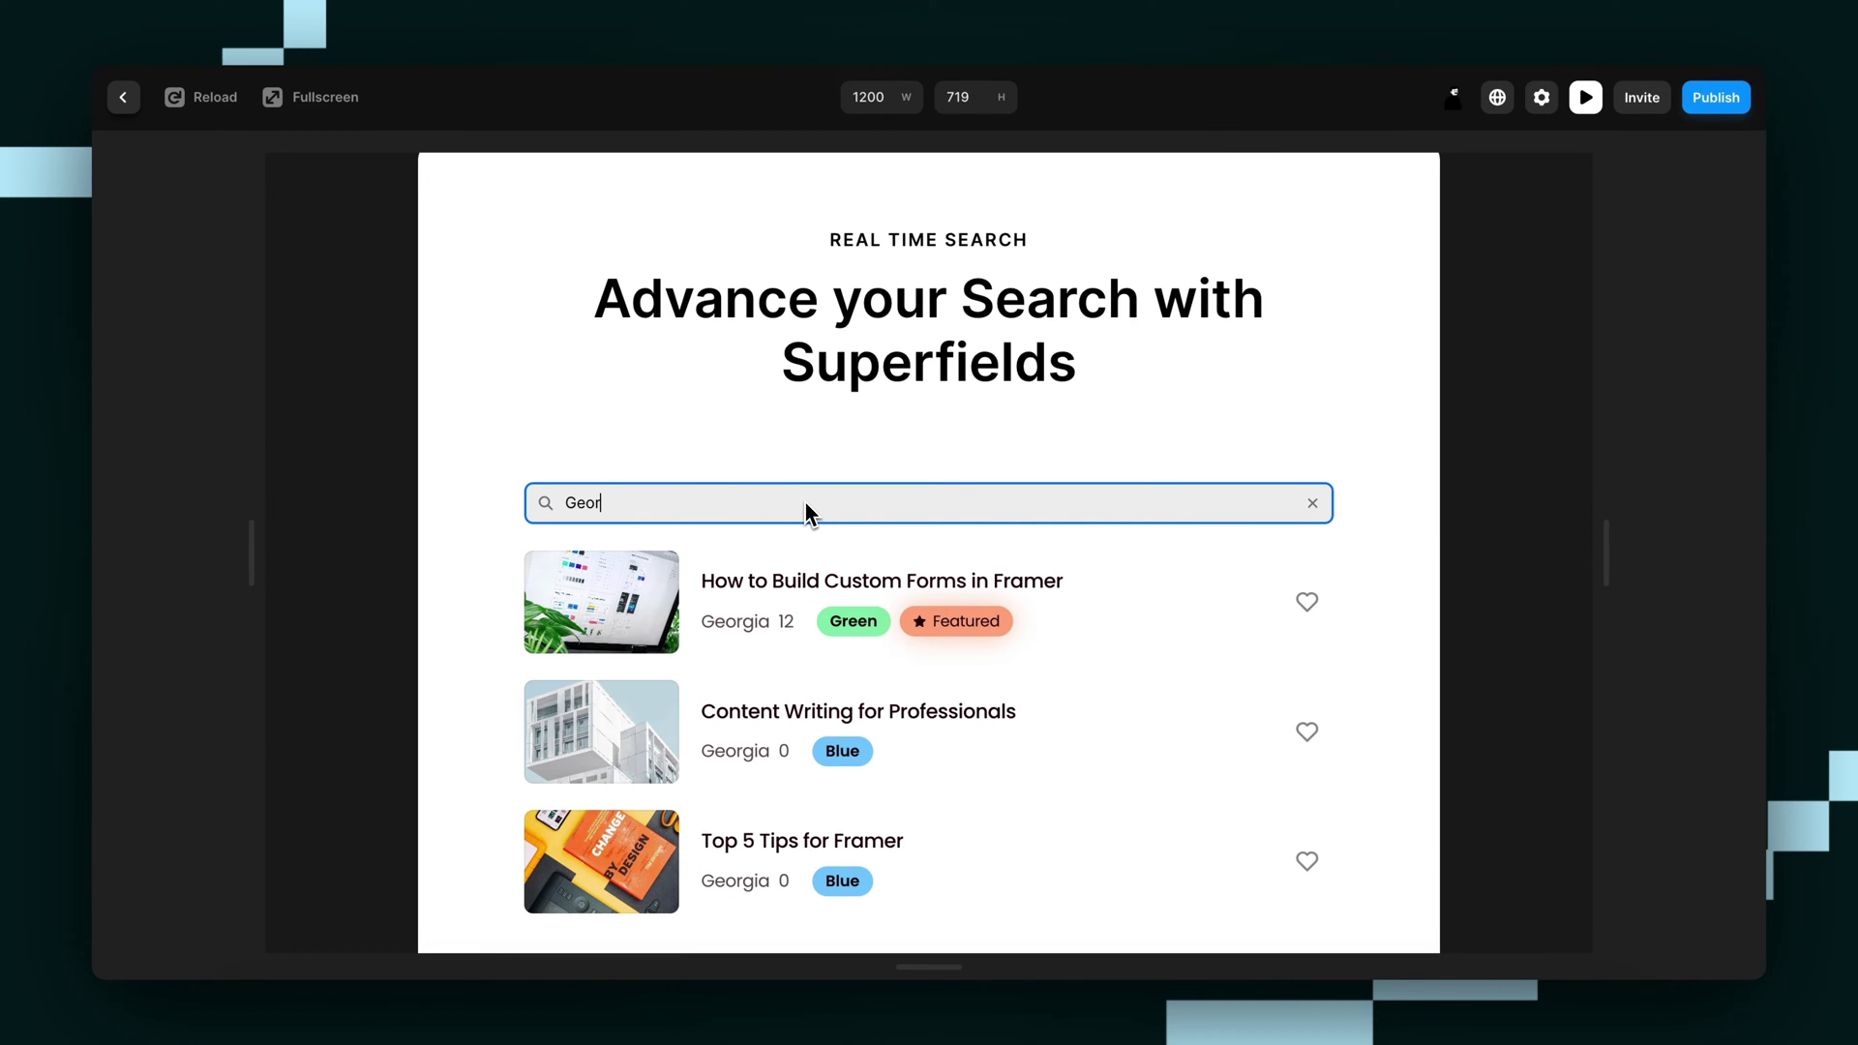
pyautogui.hotkey('ctrl', 'a')
pyautogui.press('BackSpace')
pyautogui.write('Wes')
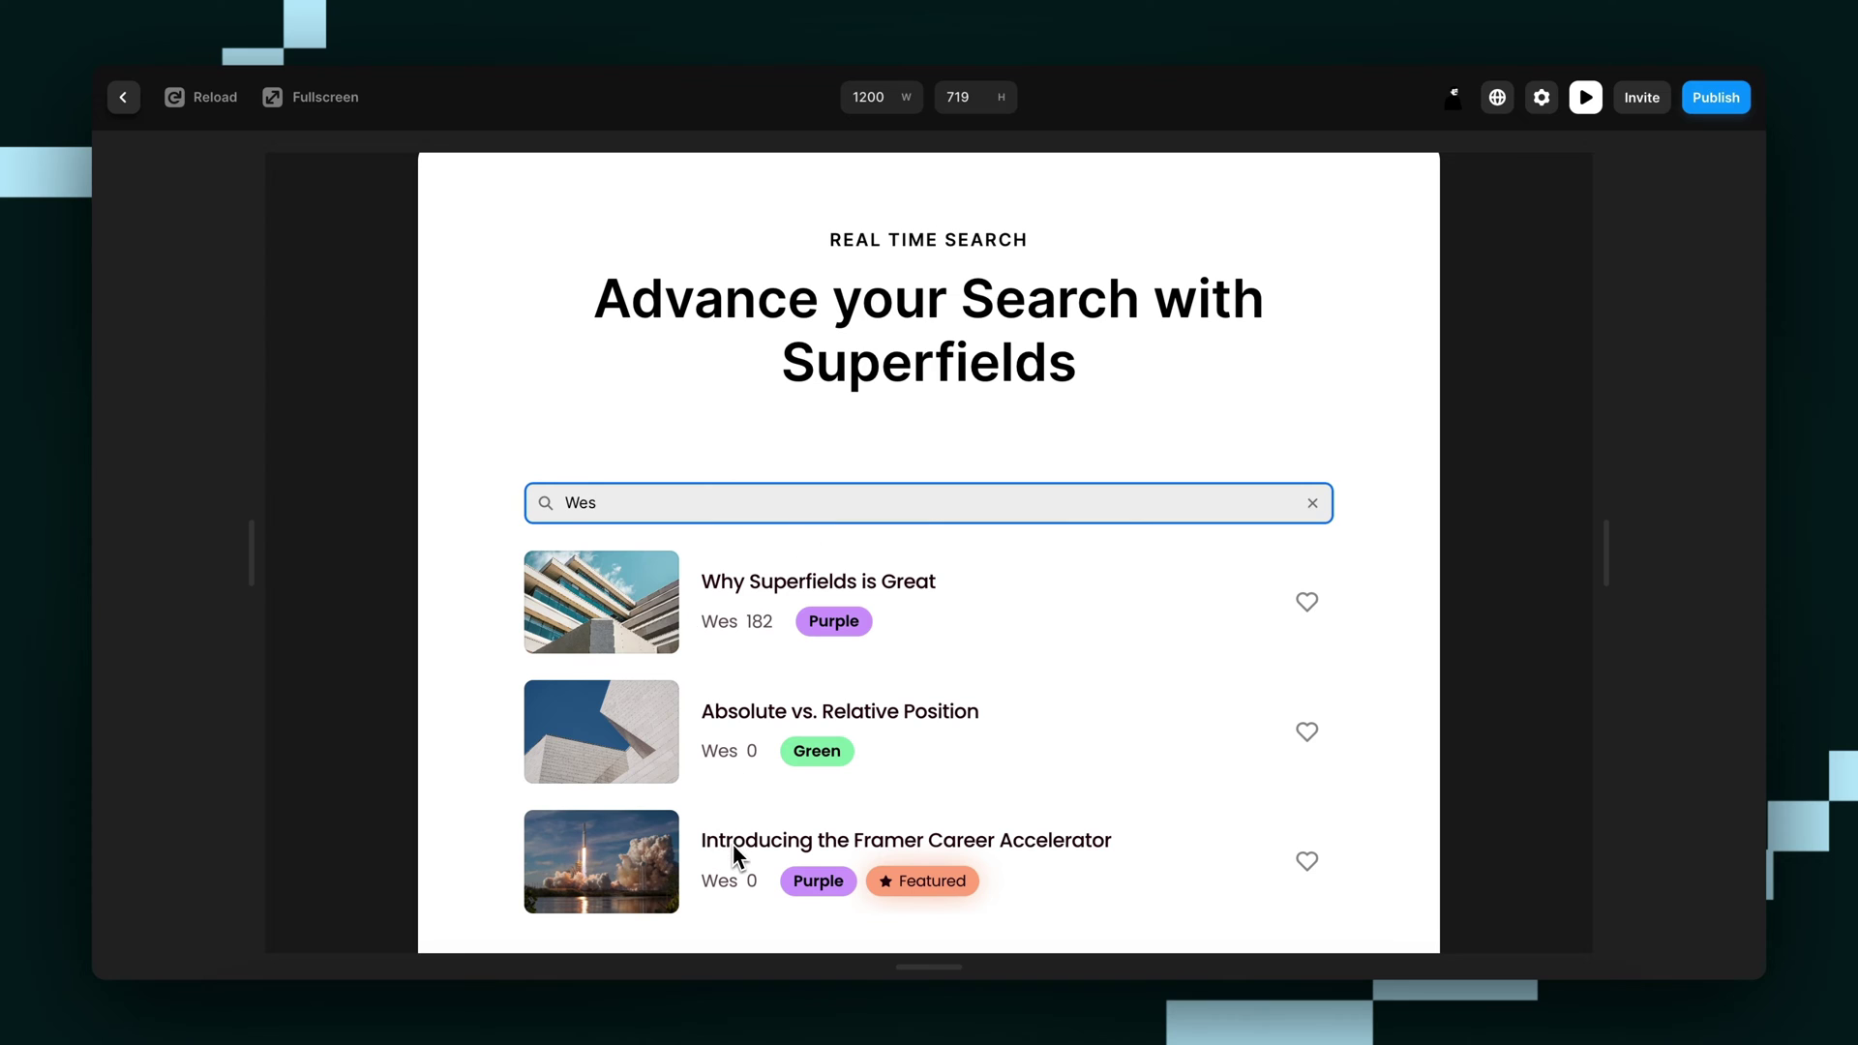
pyautogui.scroll(-2, 734, 844)
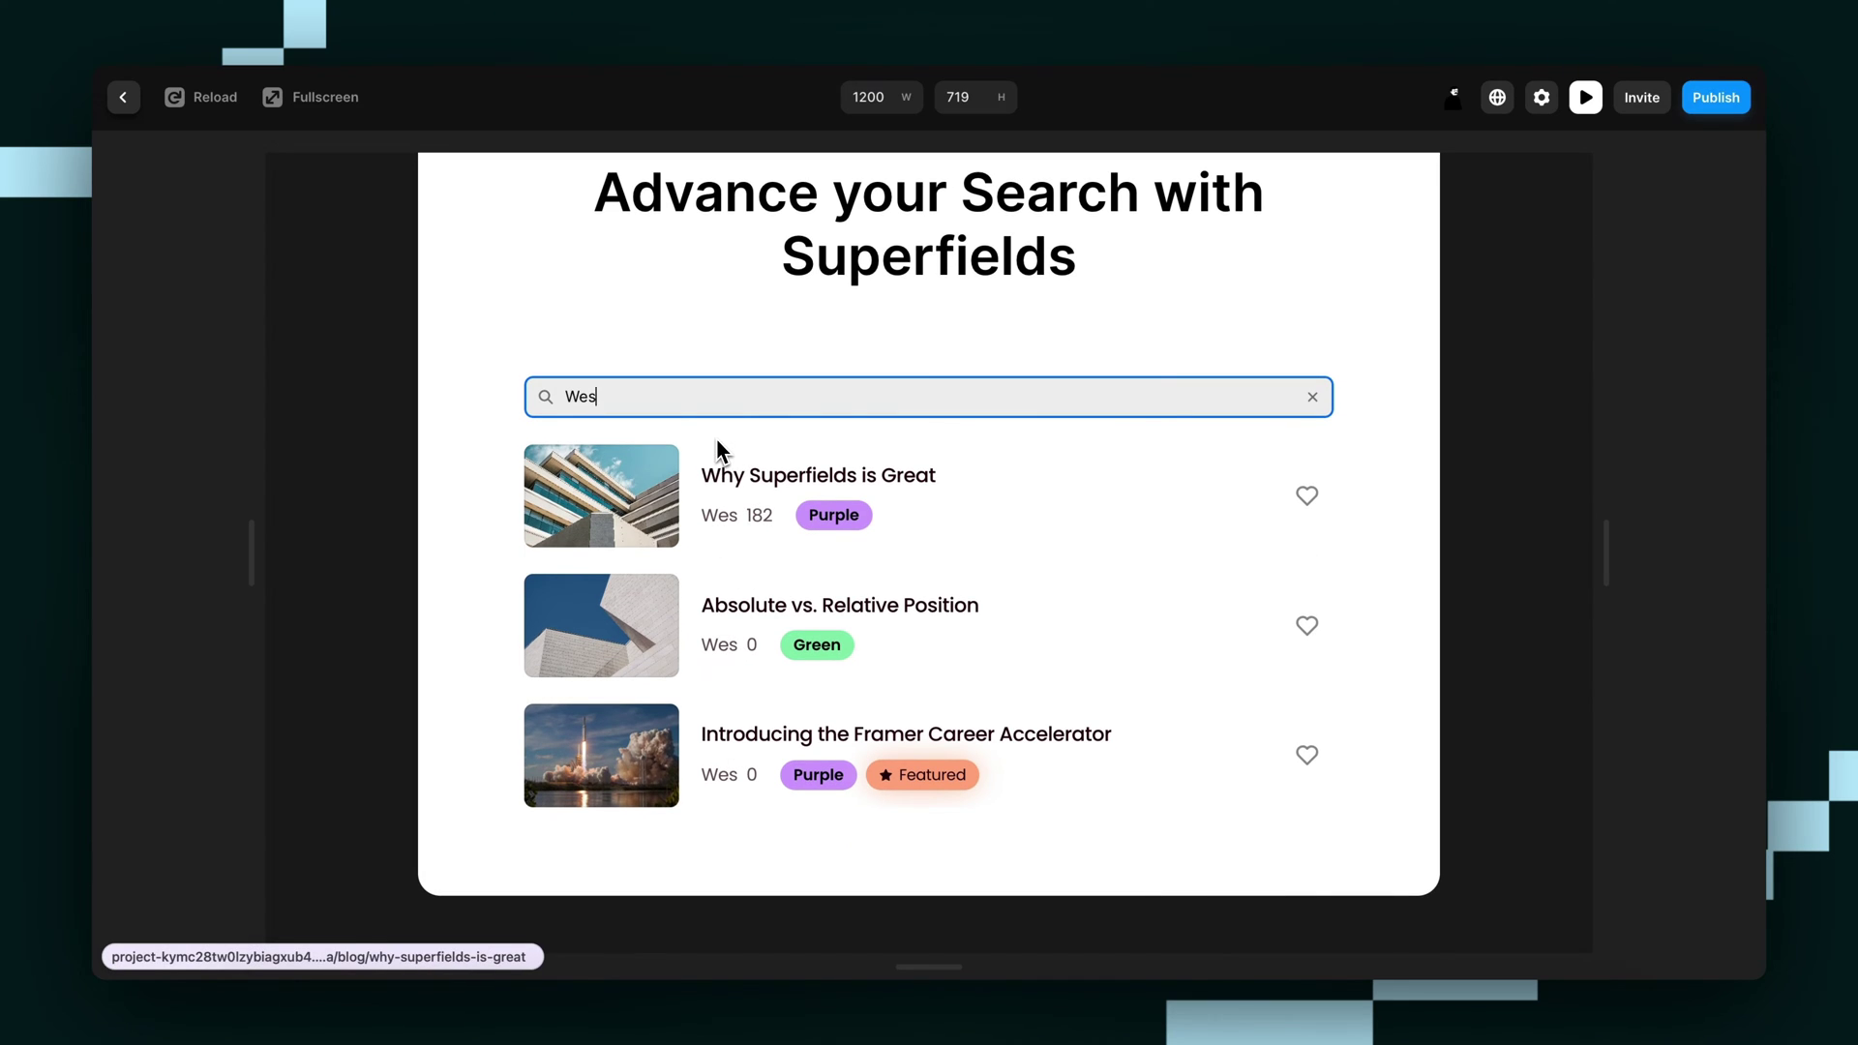
# - Filter the blog posts by the colour tags Red and then Blue, clearing each query
pyautogui.hotkey('ctrl', 'a')
pyautogui.press('BackSpace')
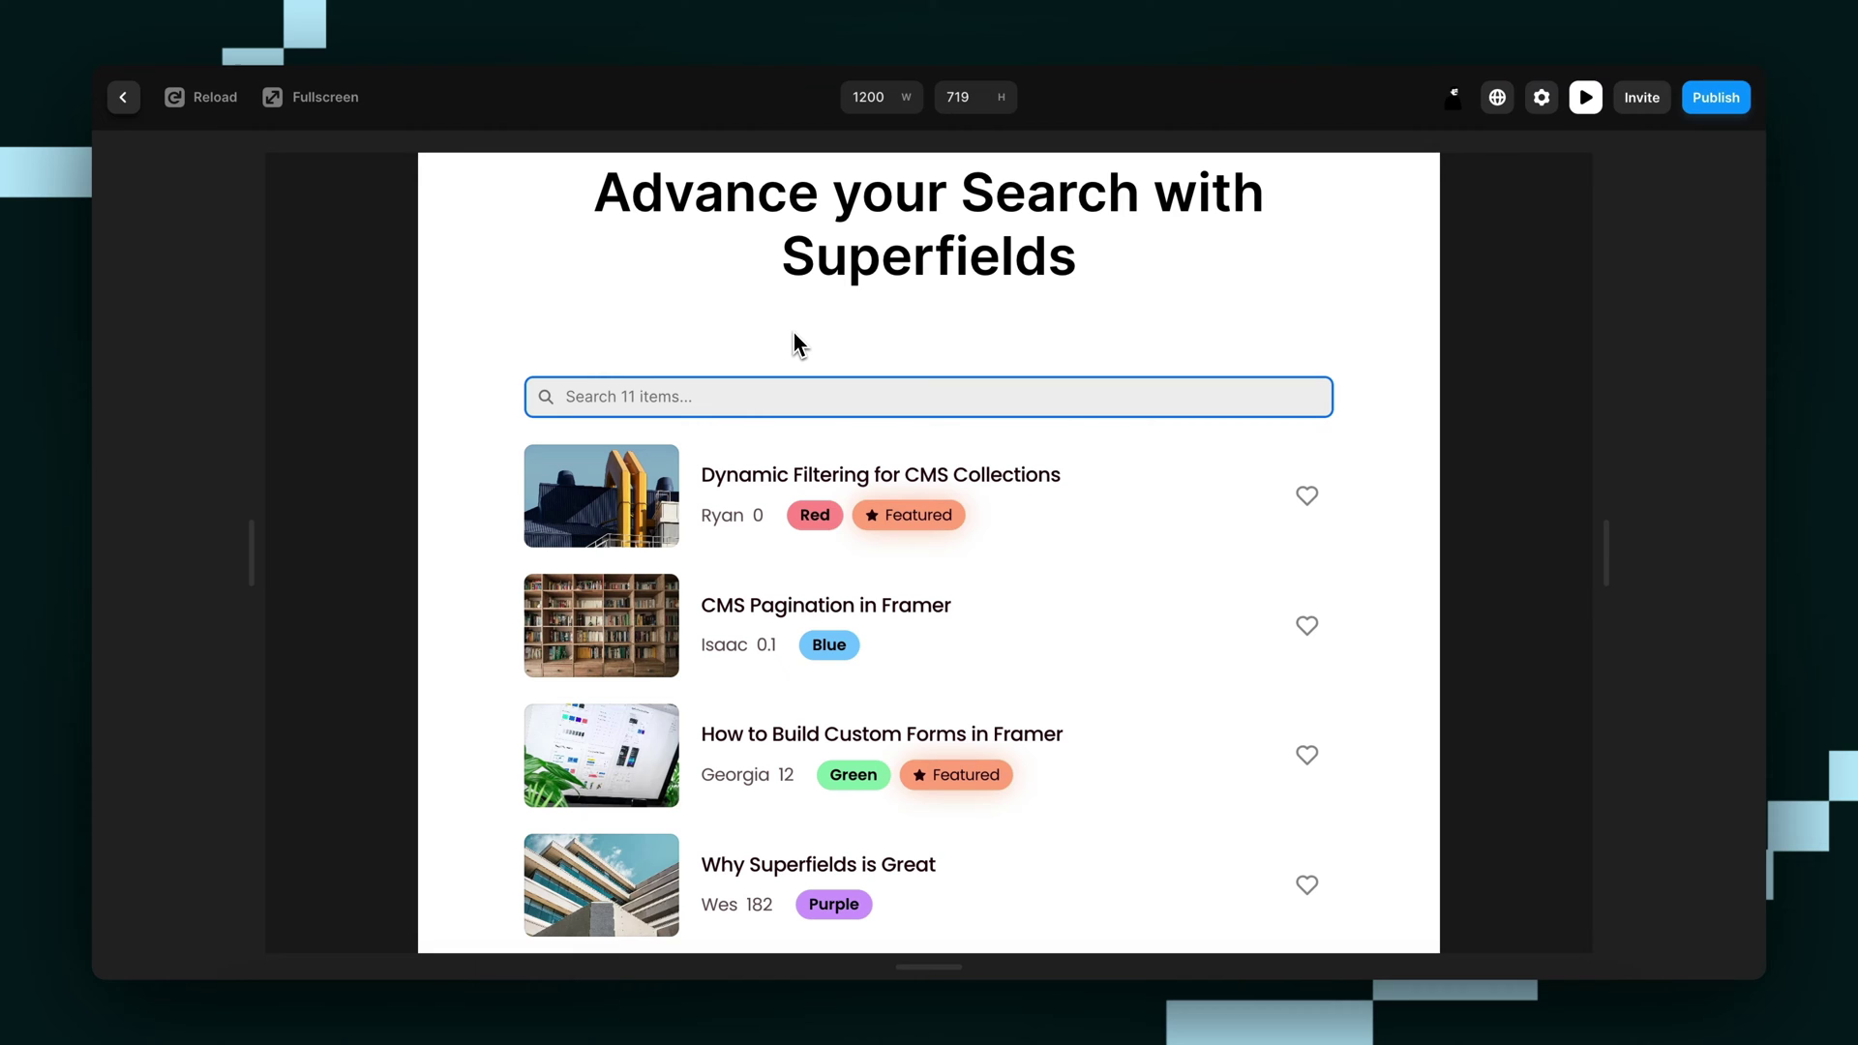
pyautogui.write('Red')
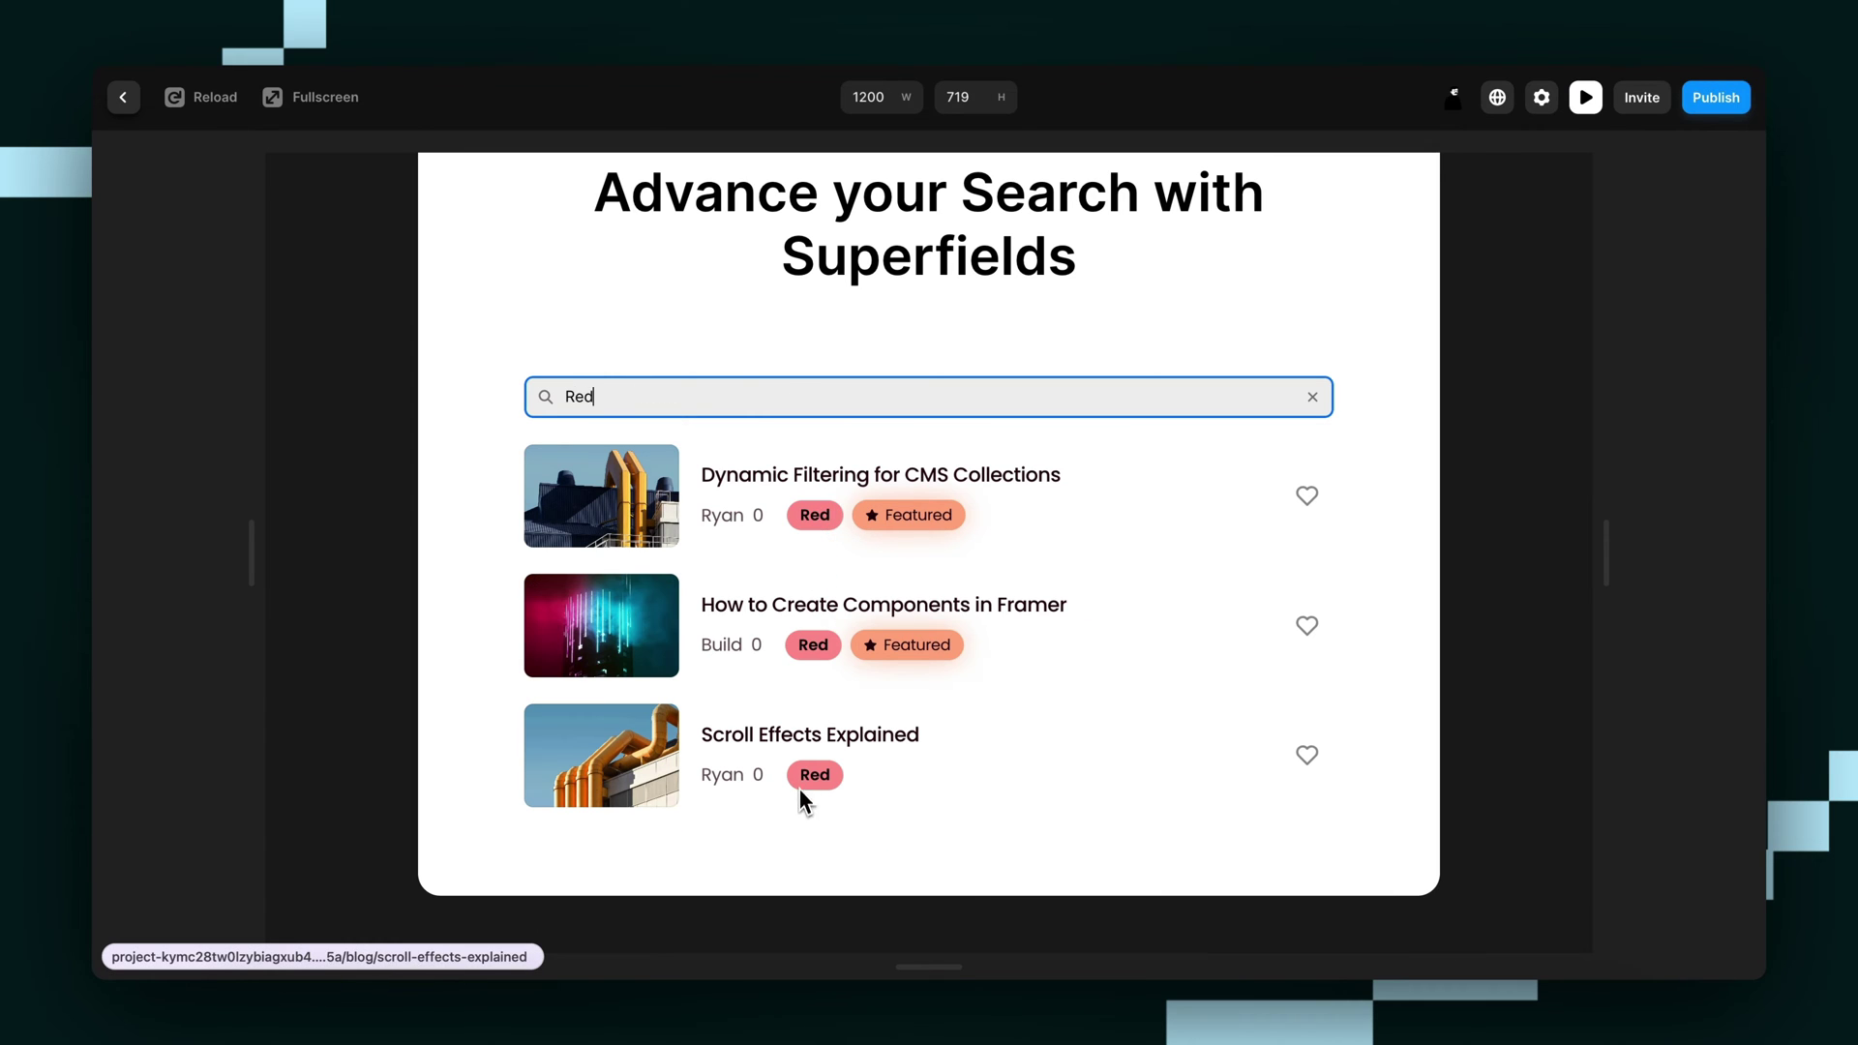
pyautogui.hotkey('ctrl', 'a')
pyautogui.press('BackSpace')
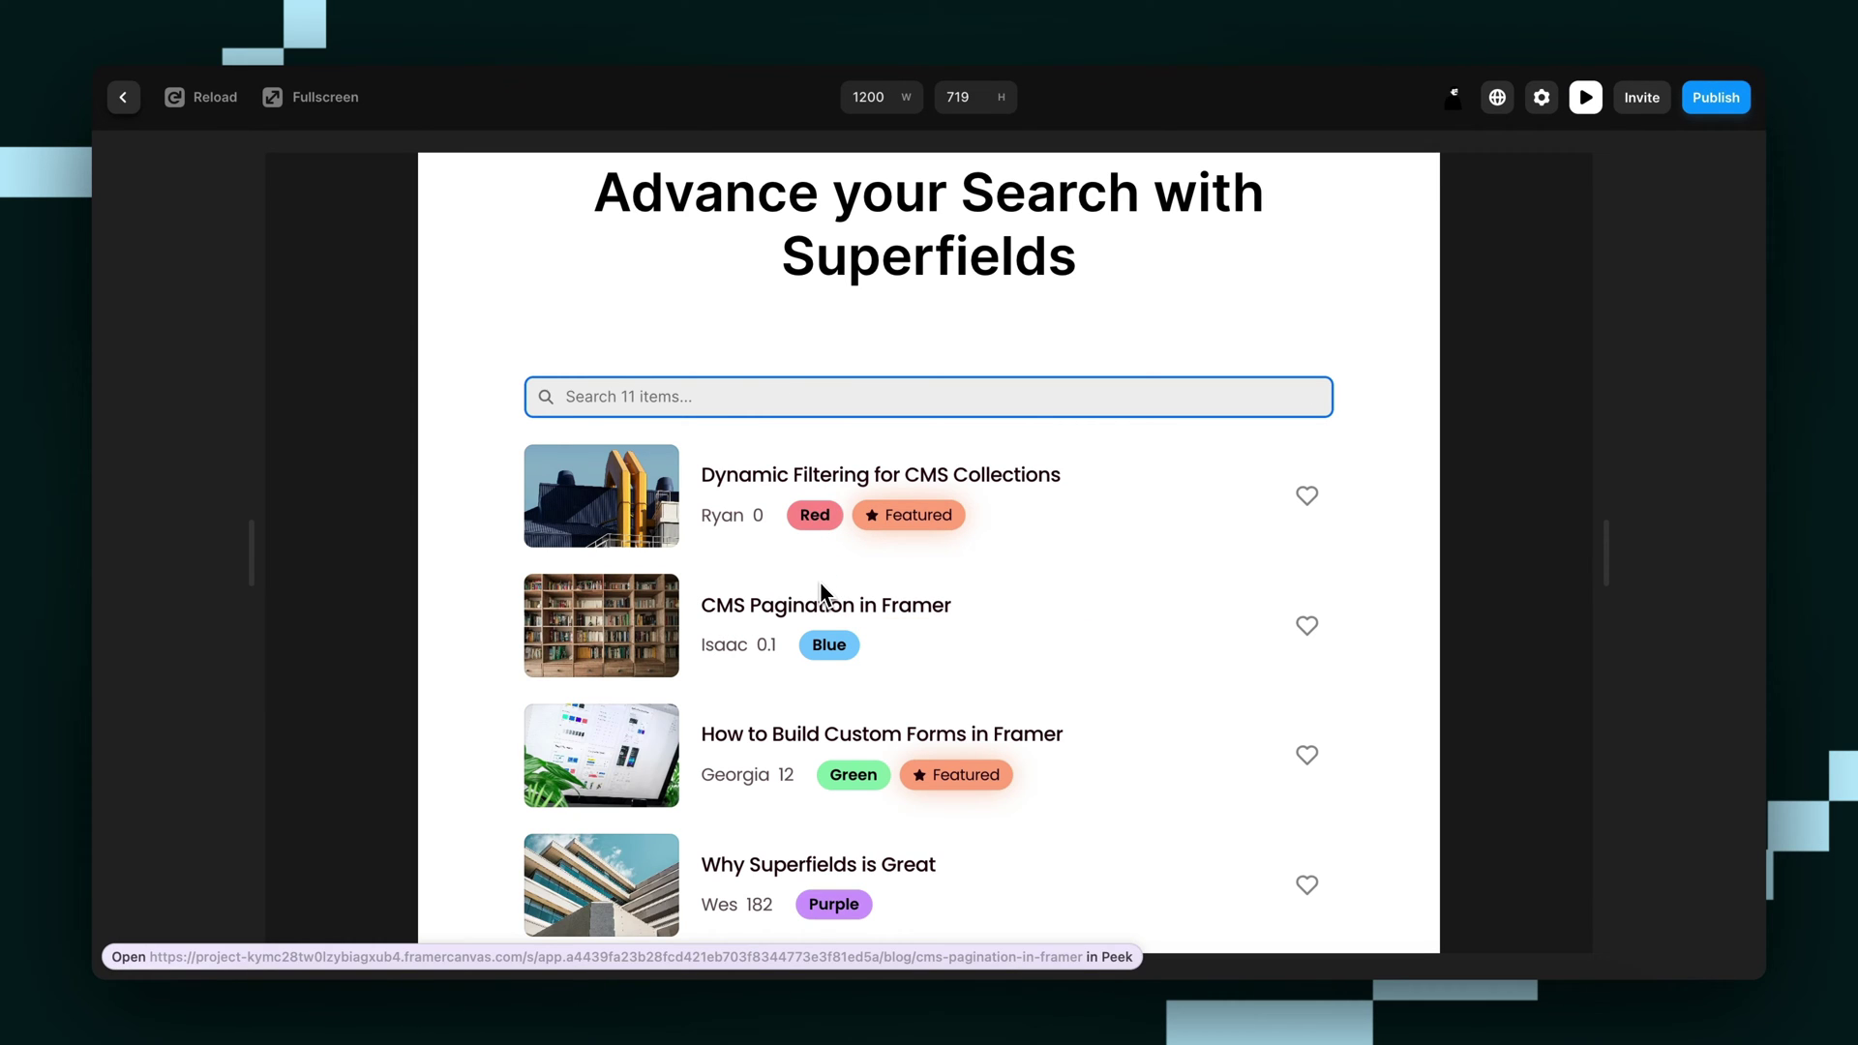
pyautogui.write('Blue')
pyautogui.hotkey('ctrl', 'a')
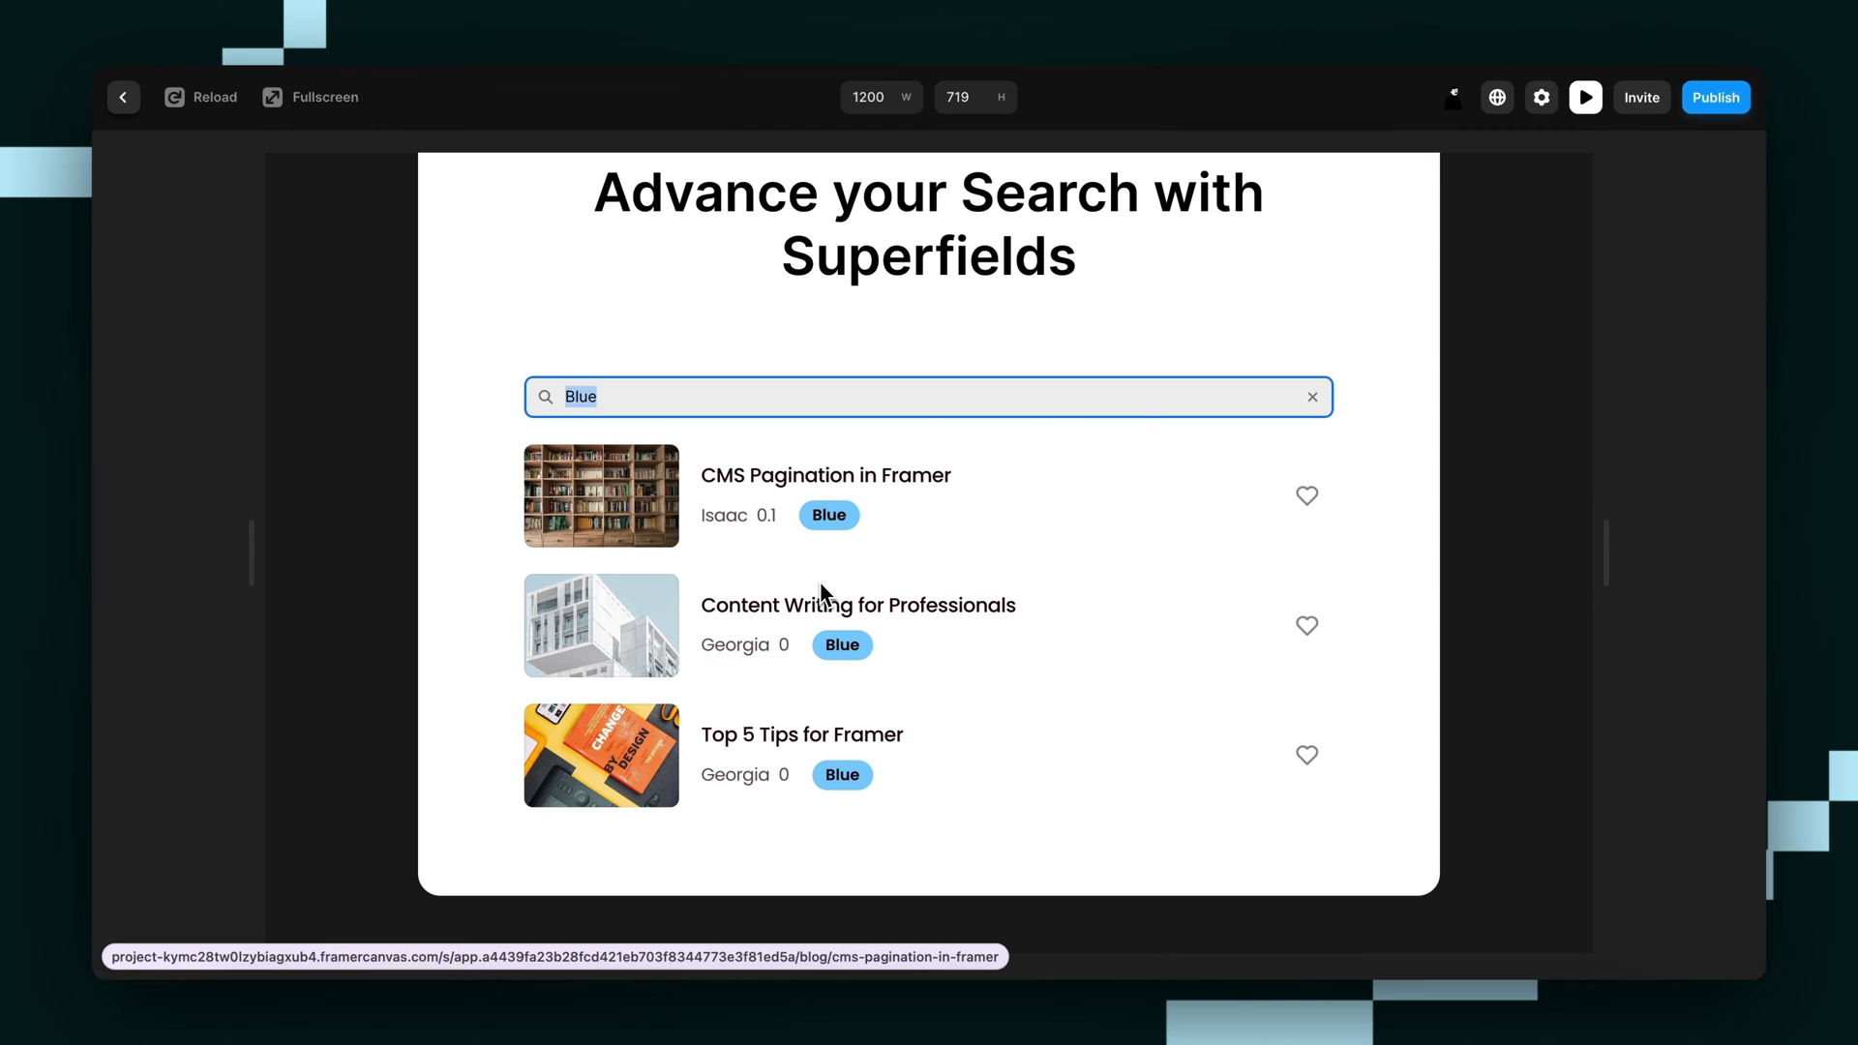
pyautogui.press('BackSpace')
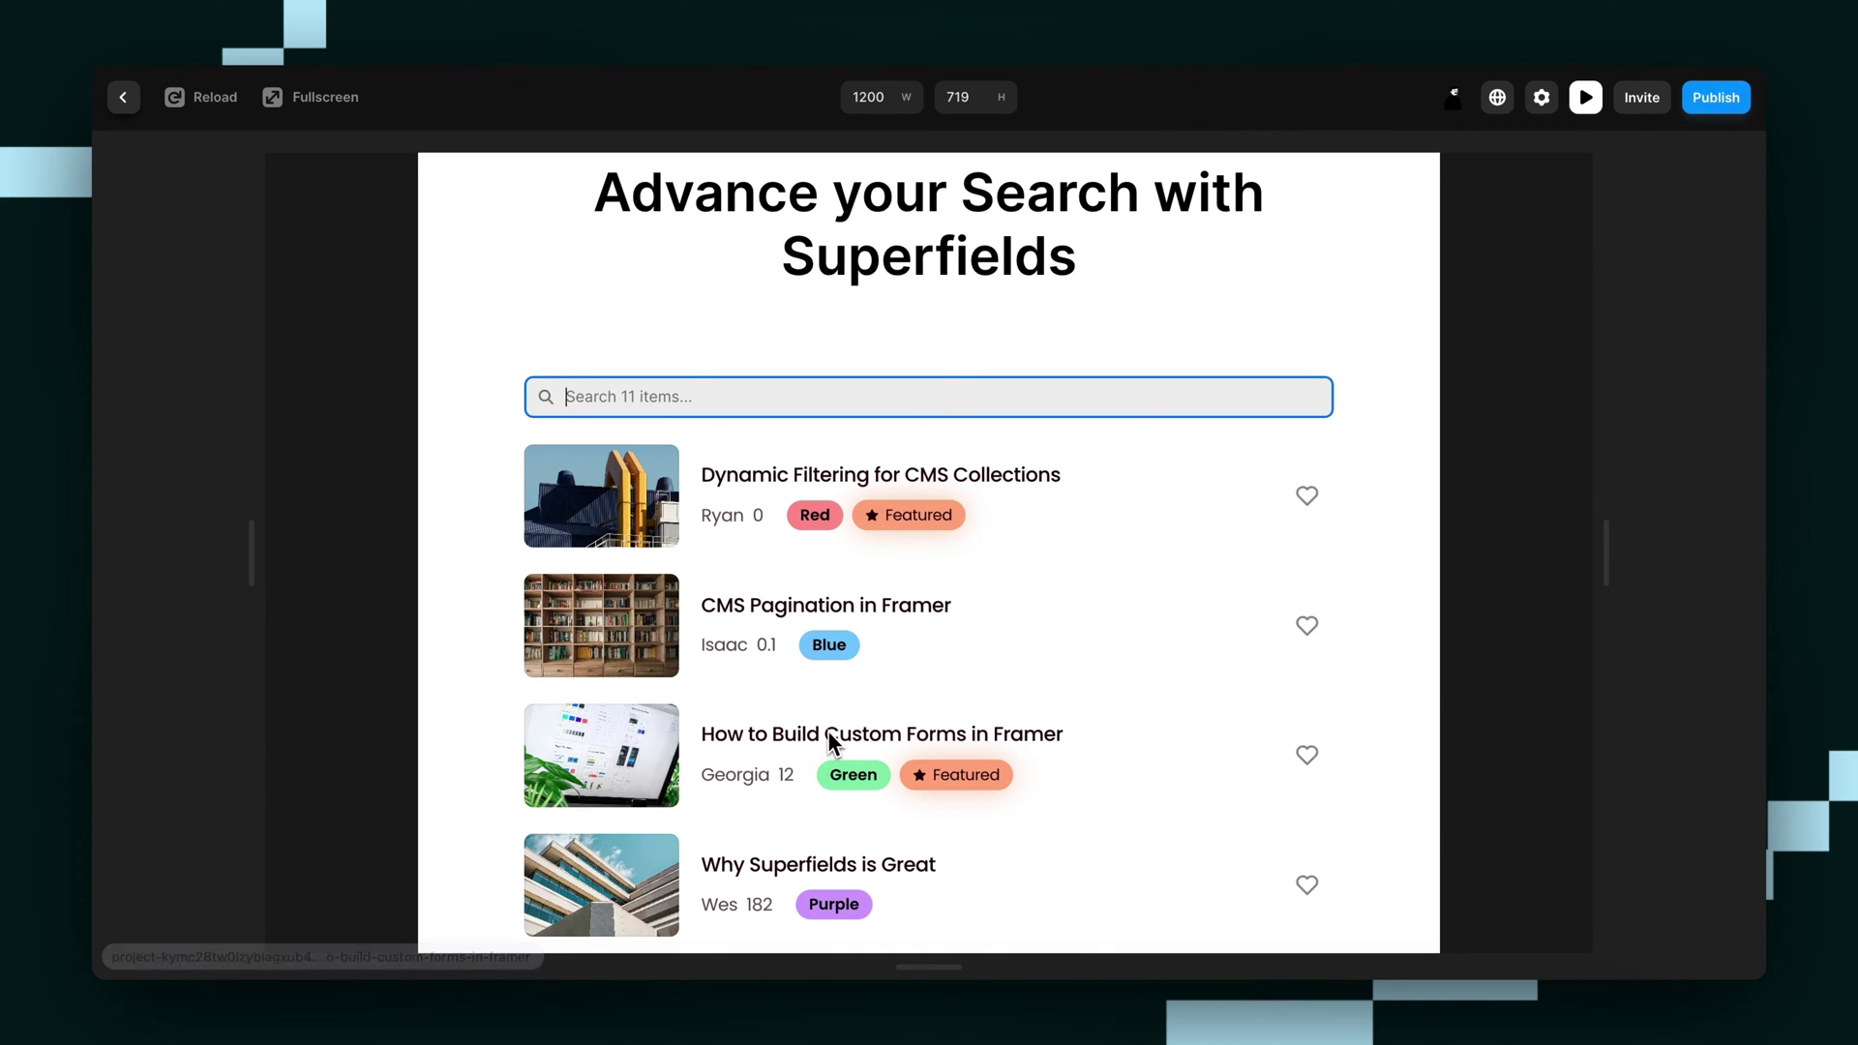
# - Search for the number 12, then delete it so all 11 posts return
pyautogui.write('12')
pyautogui.press('BackSpace')
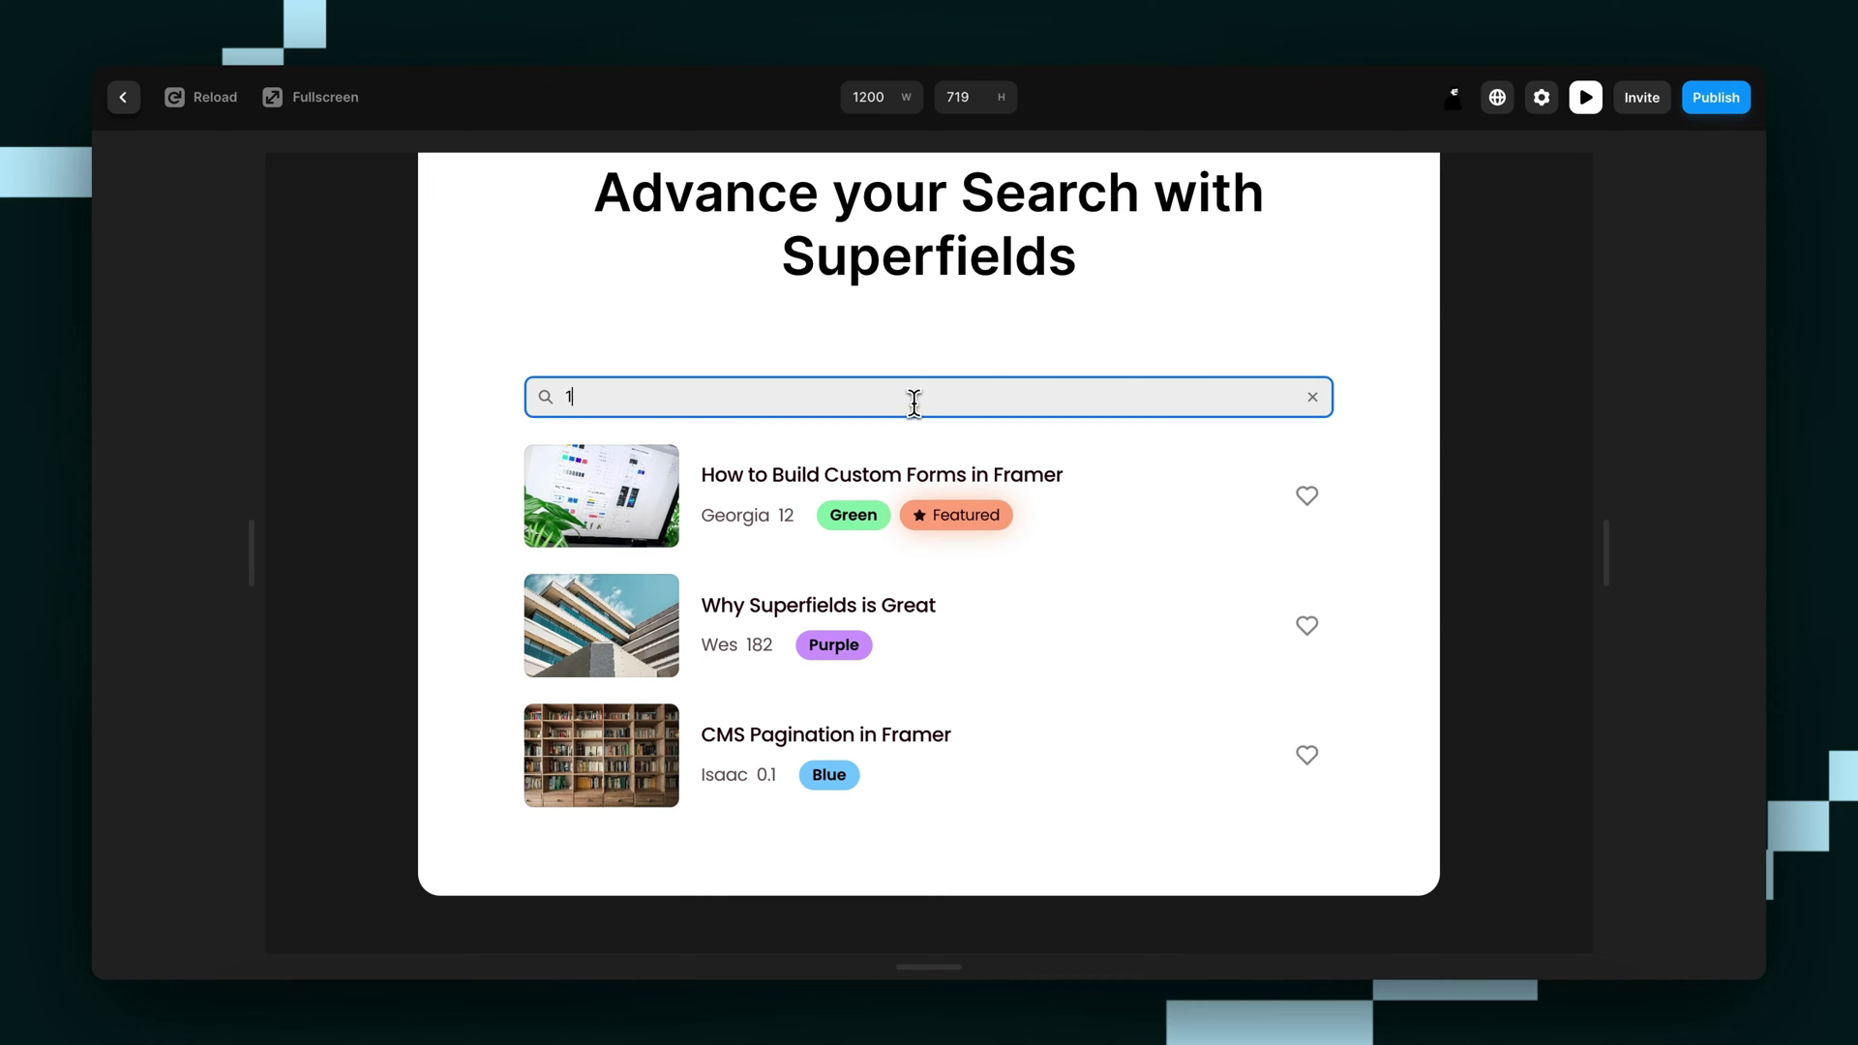
pyautogui.press('BackSpace')
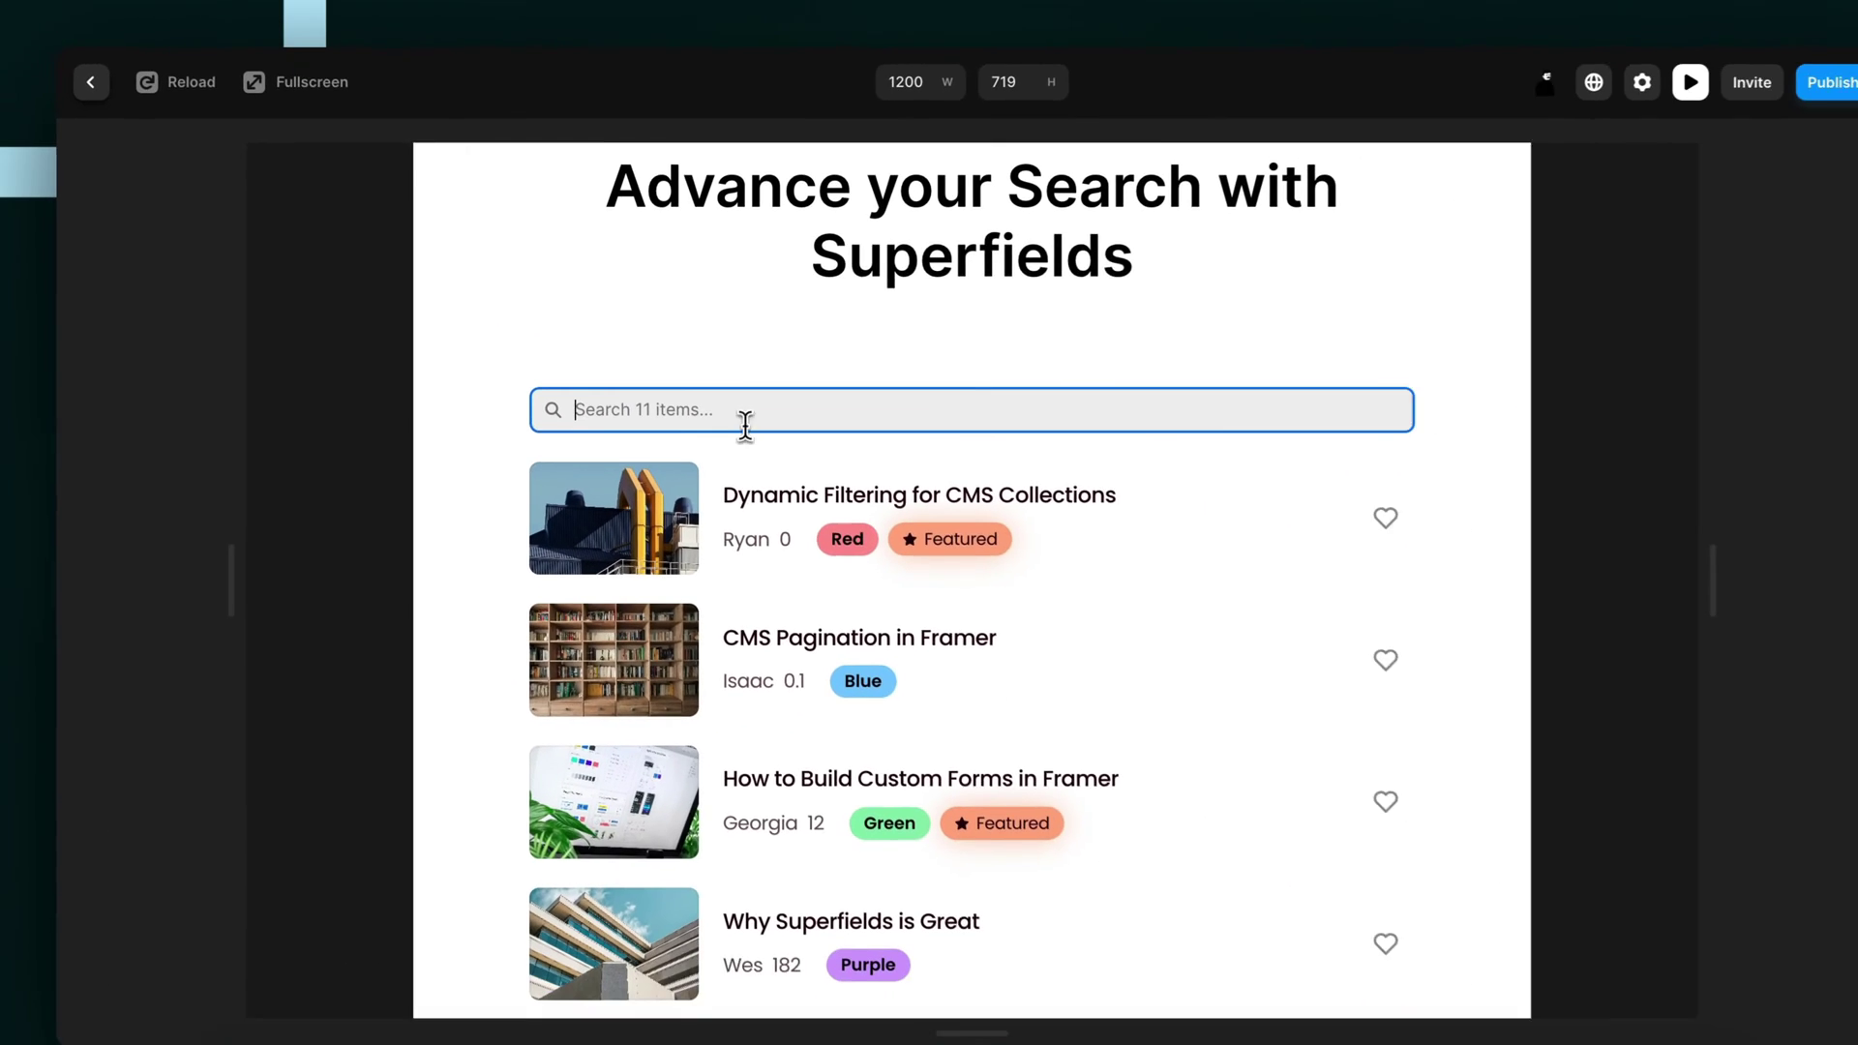
# - Close the preview and copy the Superfields component from the dashboard's Real-Time Search page
pyautogui.click(736, 346)
pyautogui.scroll(2, 736, 435)
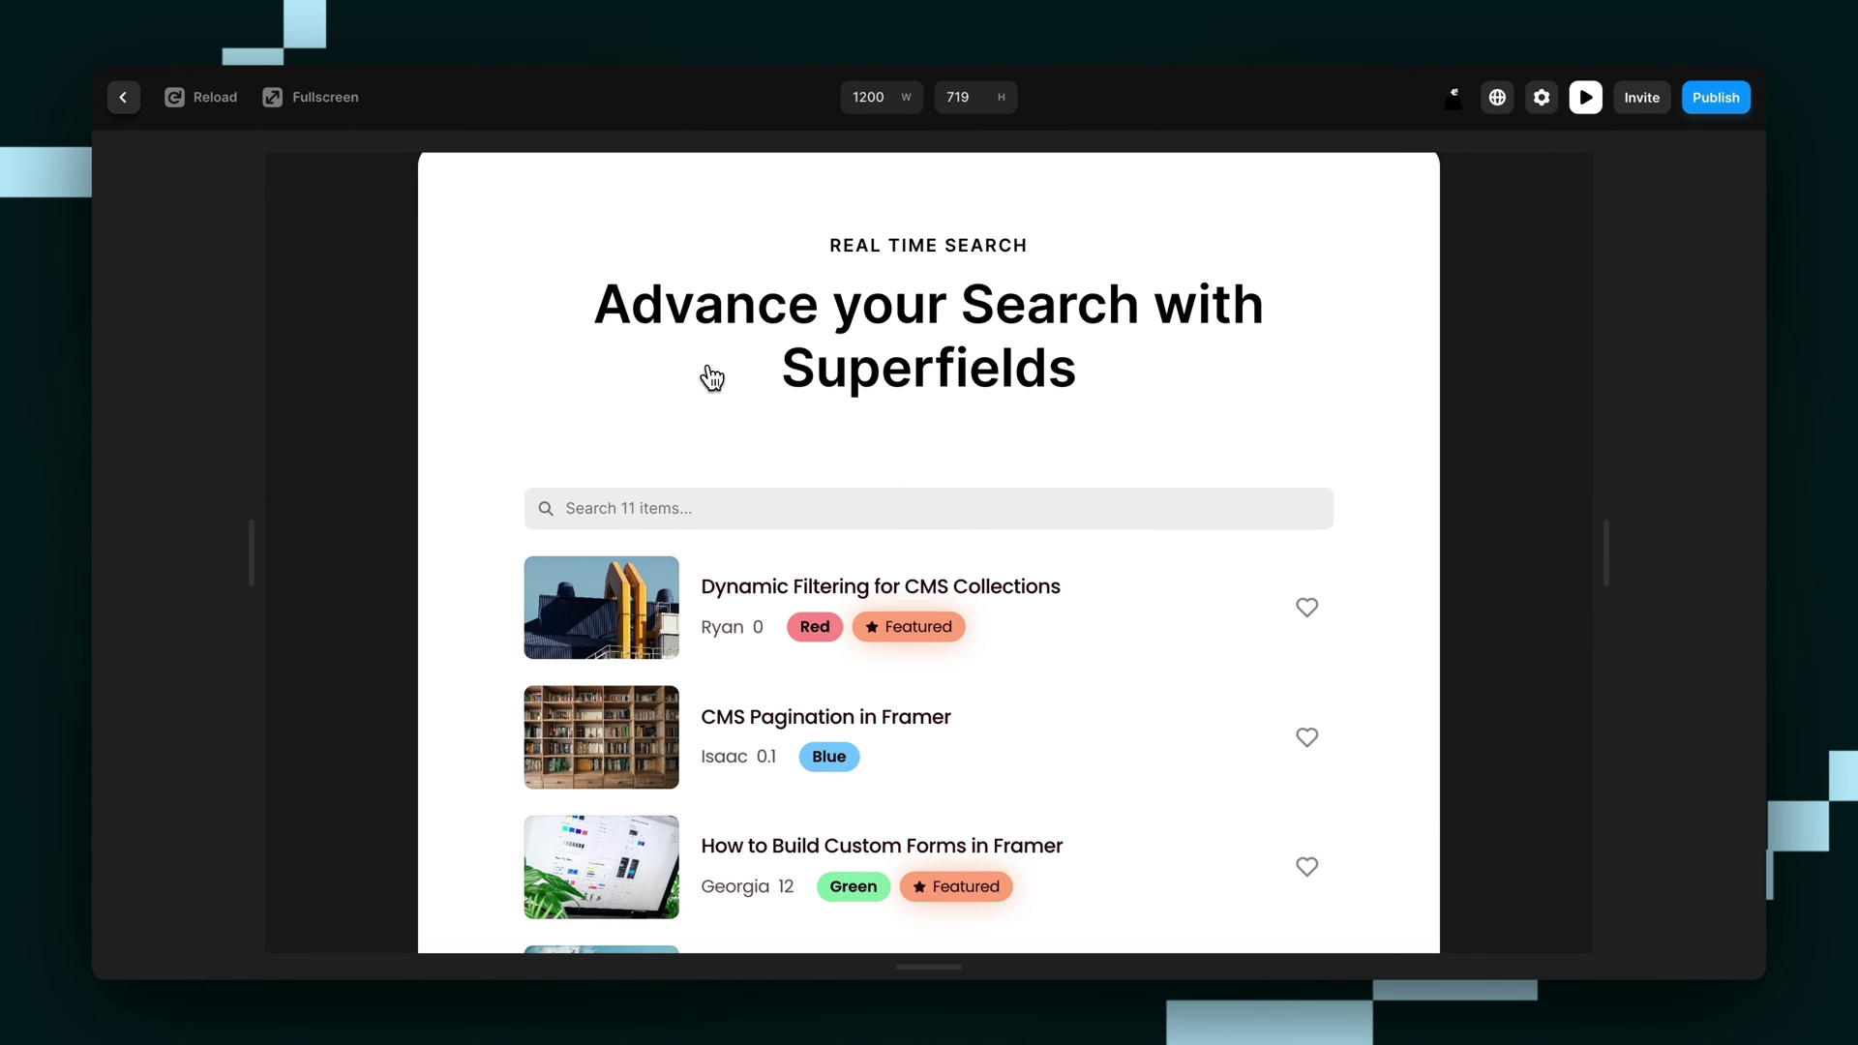
pyautogui.click(124, 98)
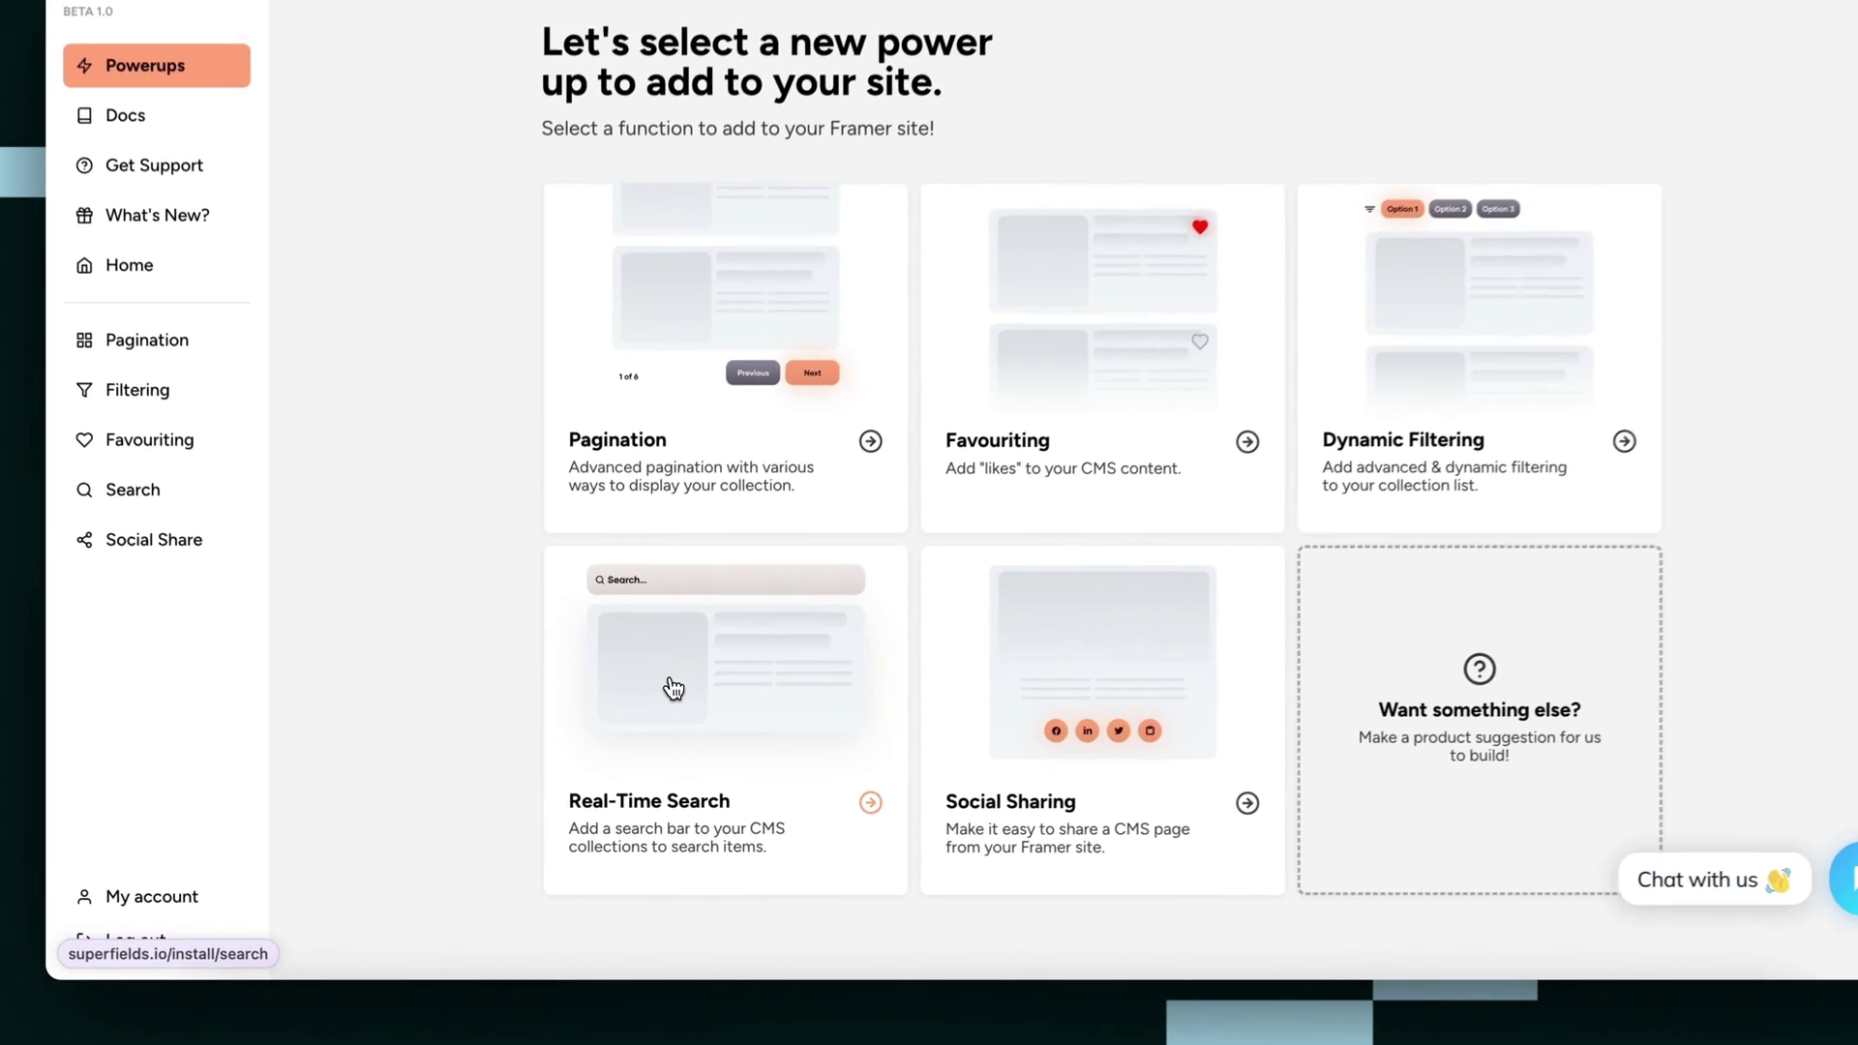
pyautogui.click(833, 490)
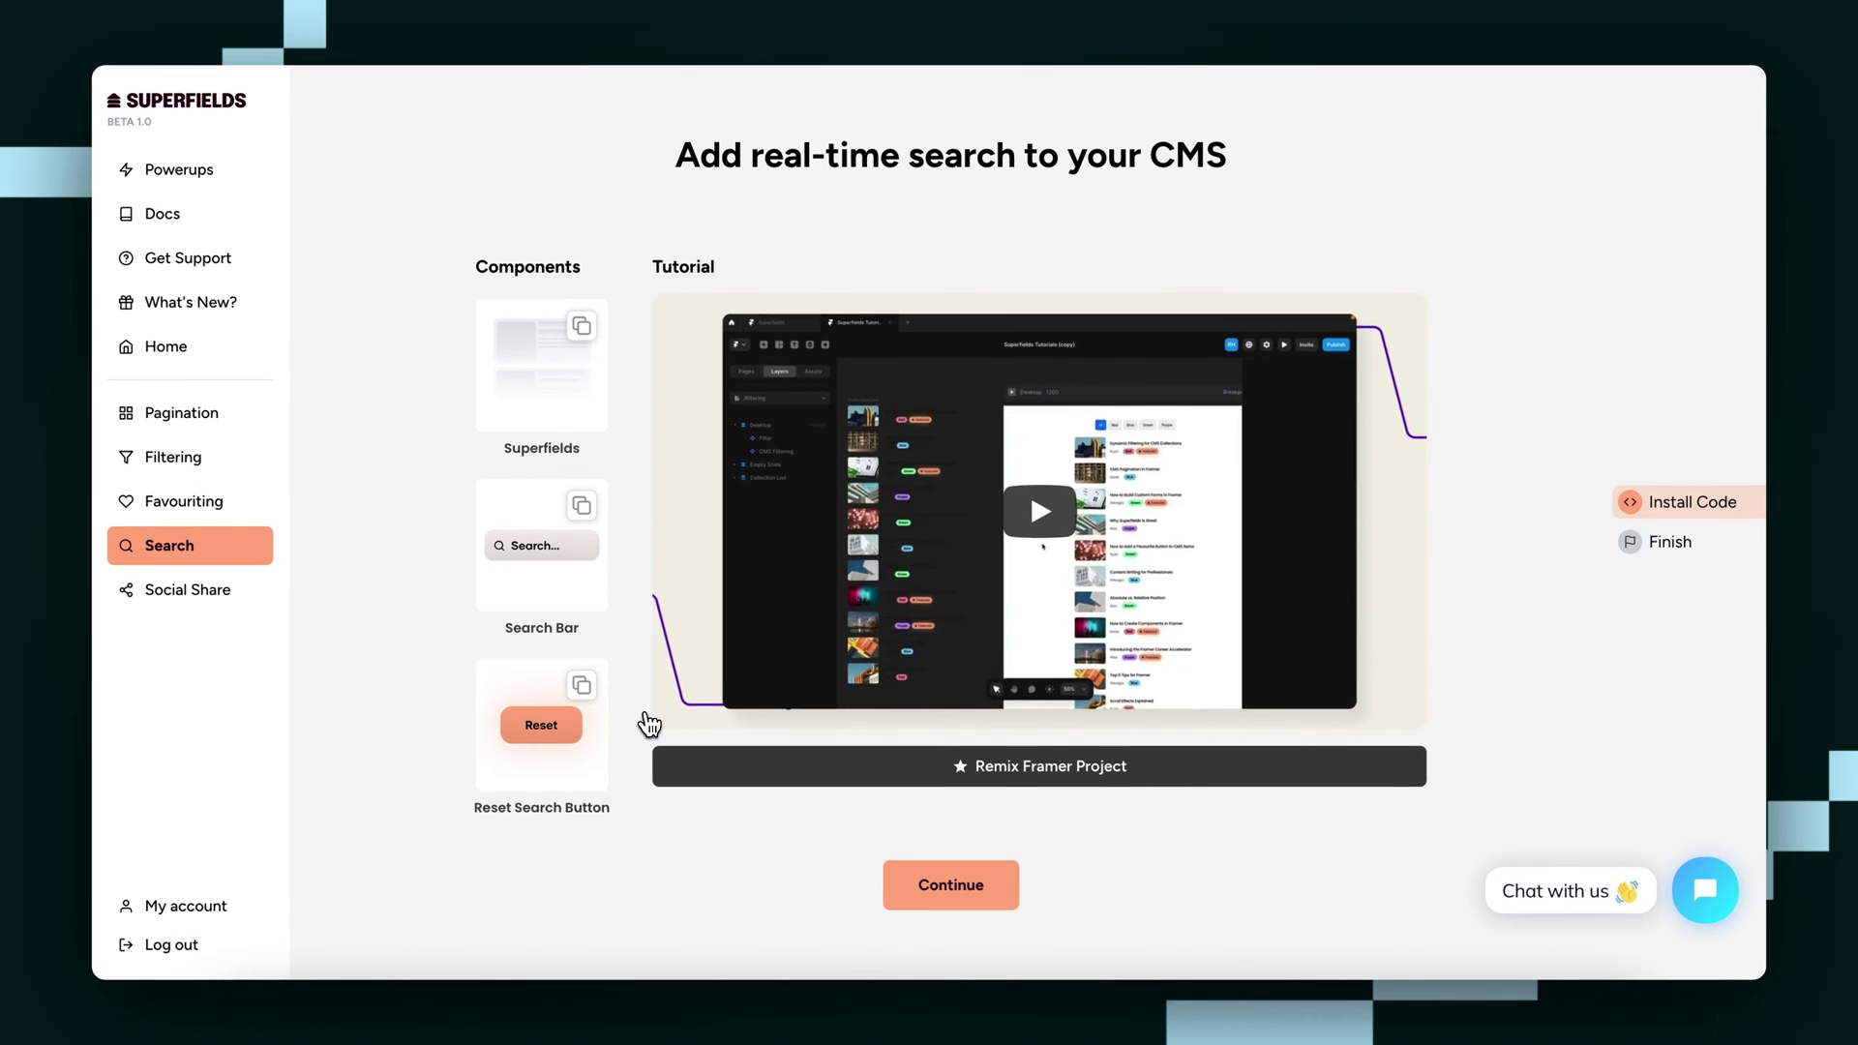
pyautogui.hotkey('alt', 'Tab')
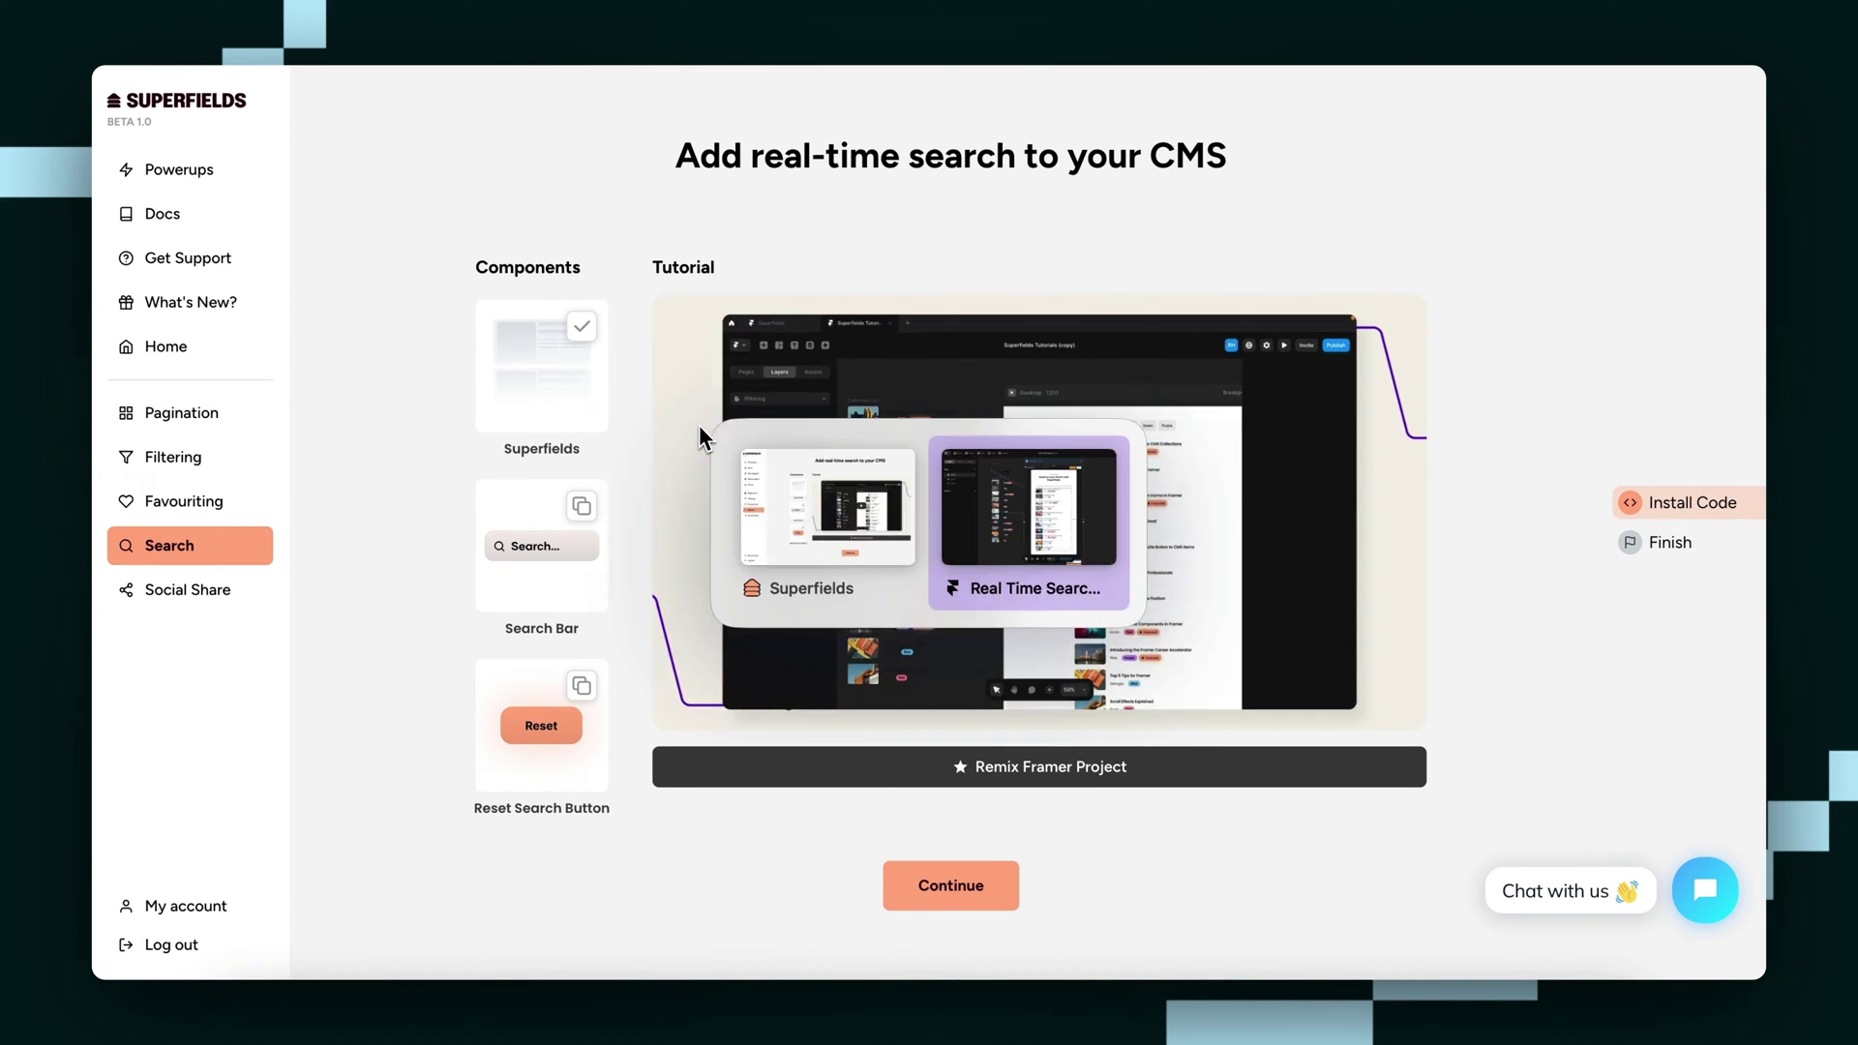
# - Paste the Superfields component and the Search Bar into the /learn page's hero card stack
pyautogui.click(212, 304)
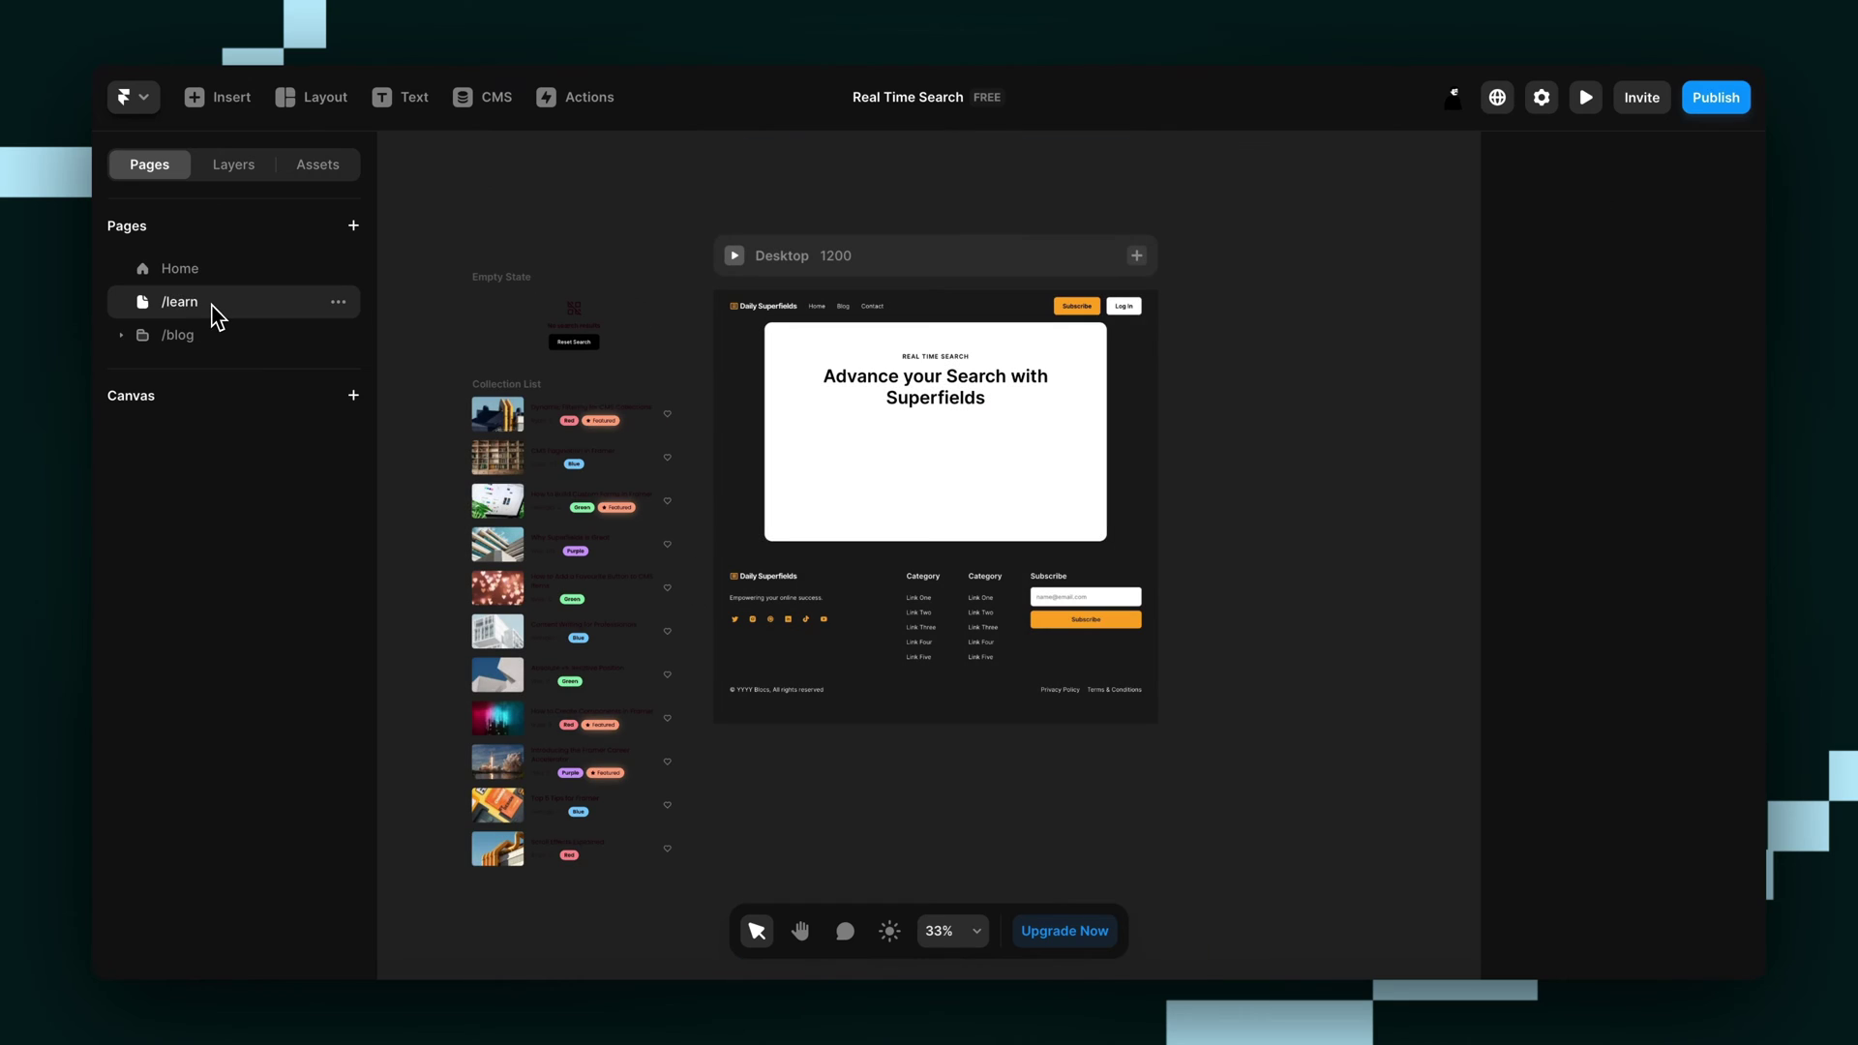
pyautogui.click(934, 491)
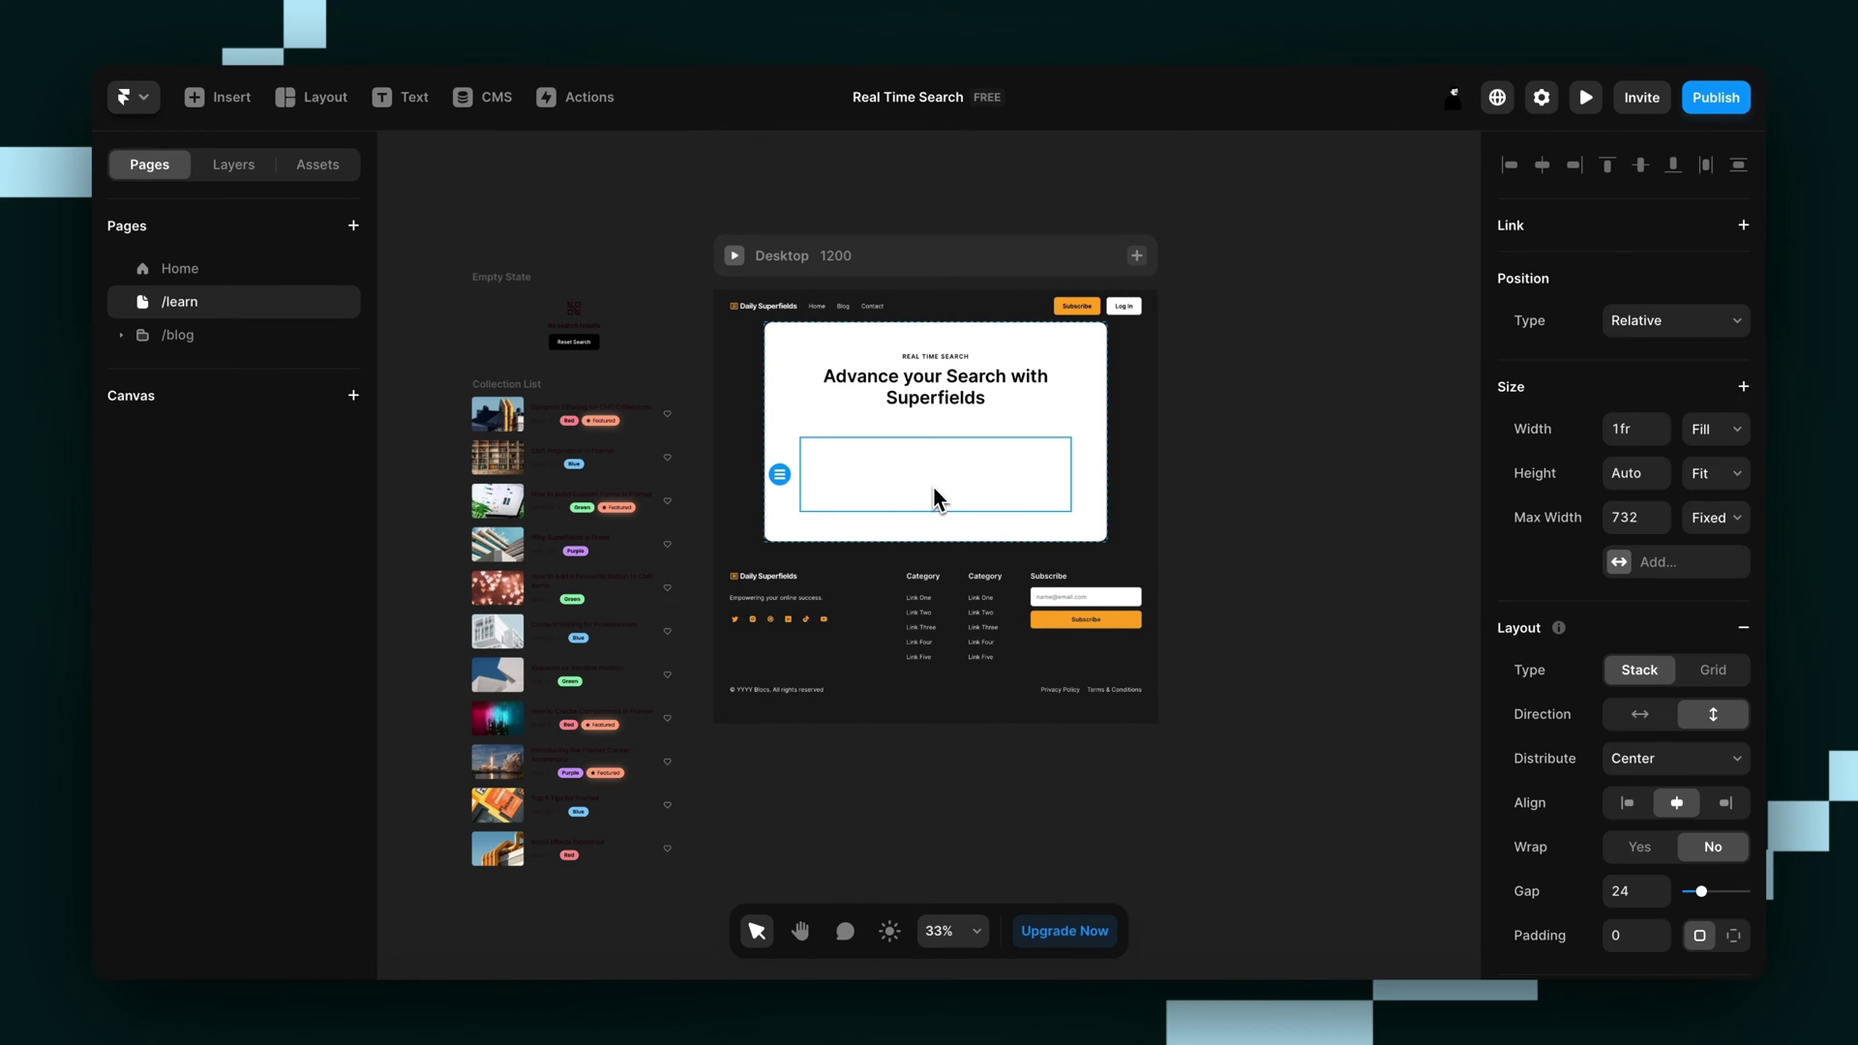
pyautogui.press('super+v')
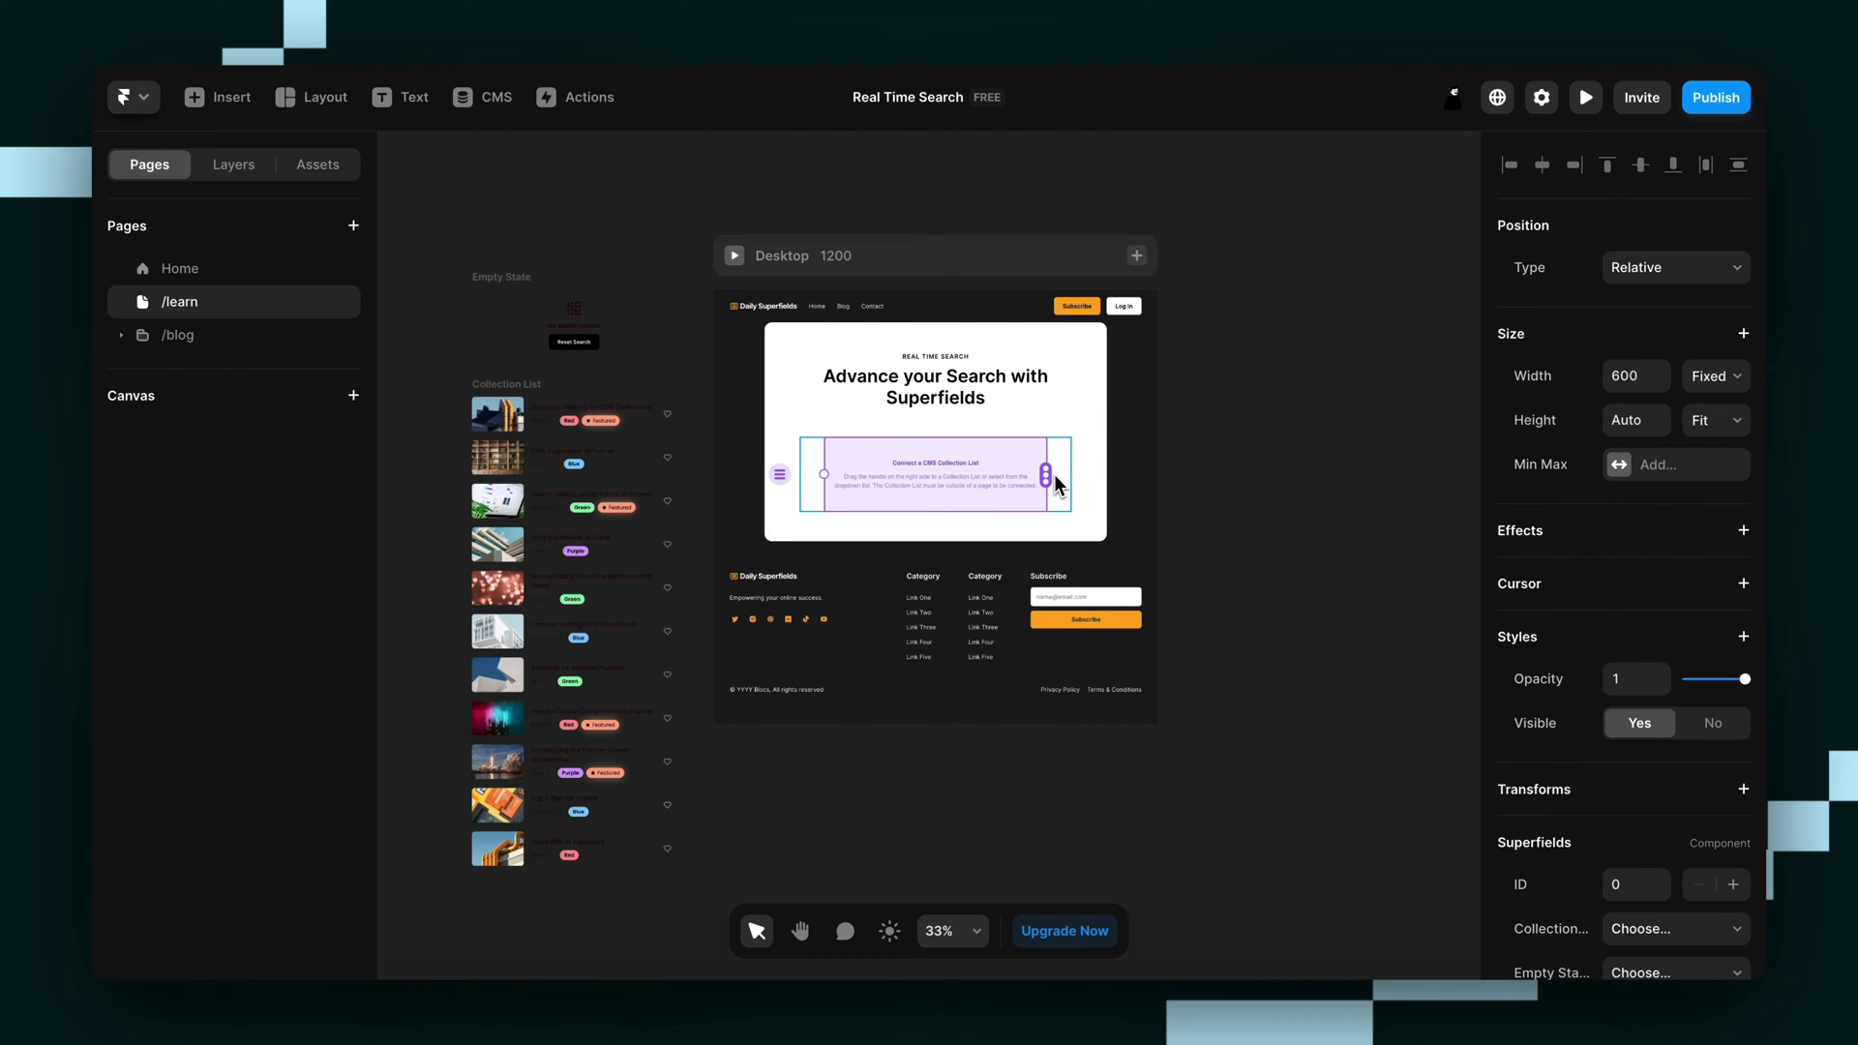
pyautogui.click(1058, 474)
pyautogui.press('super+v')
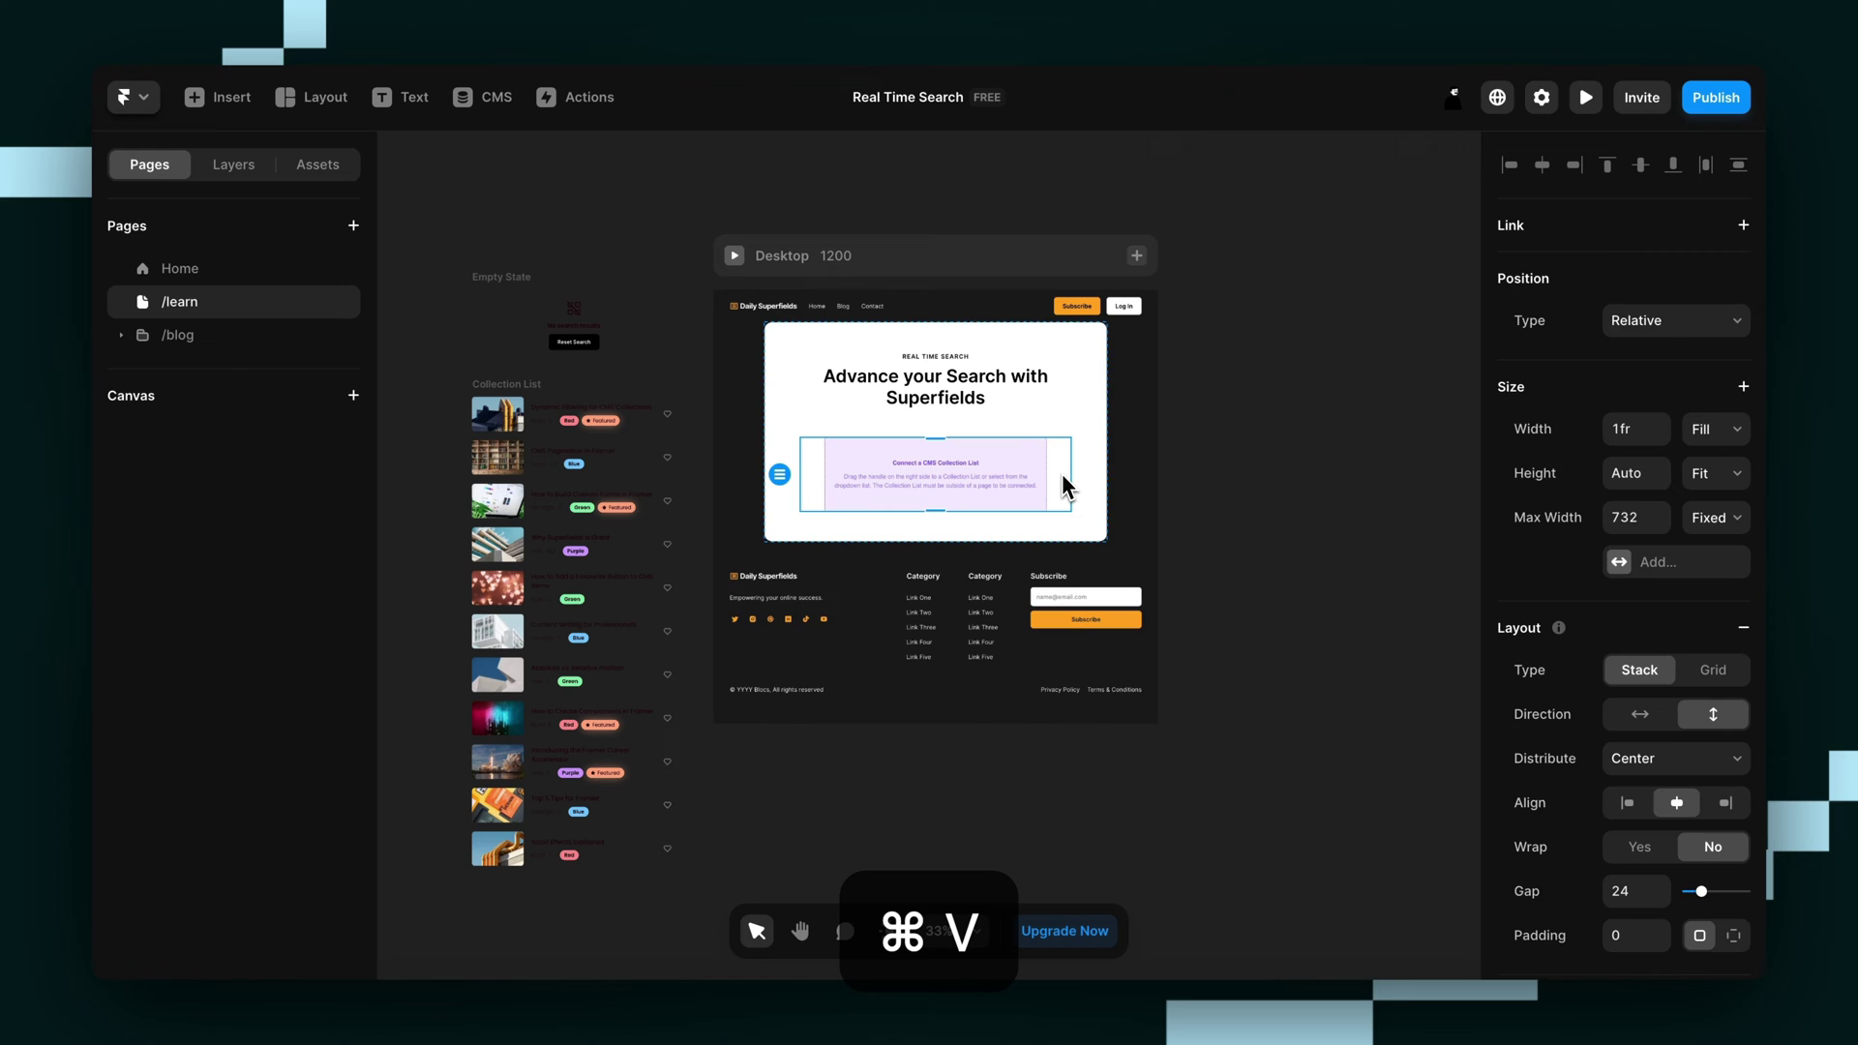
pyautogui.scroll(2, 863, 435)
pyautogui.scroll(4, 863, 435)
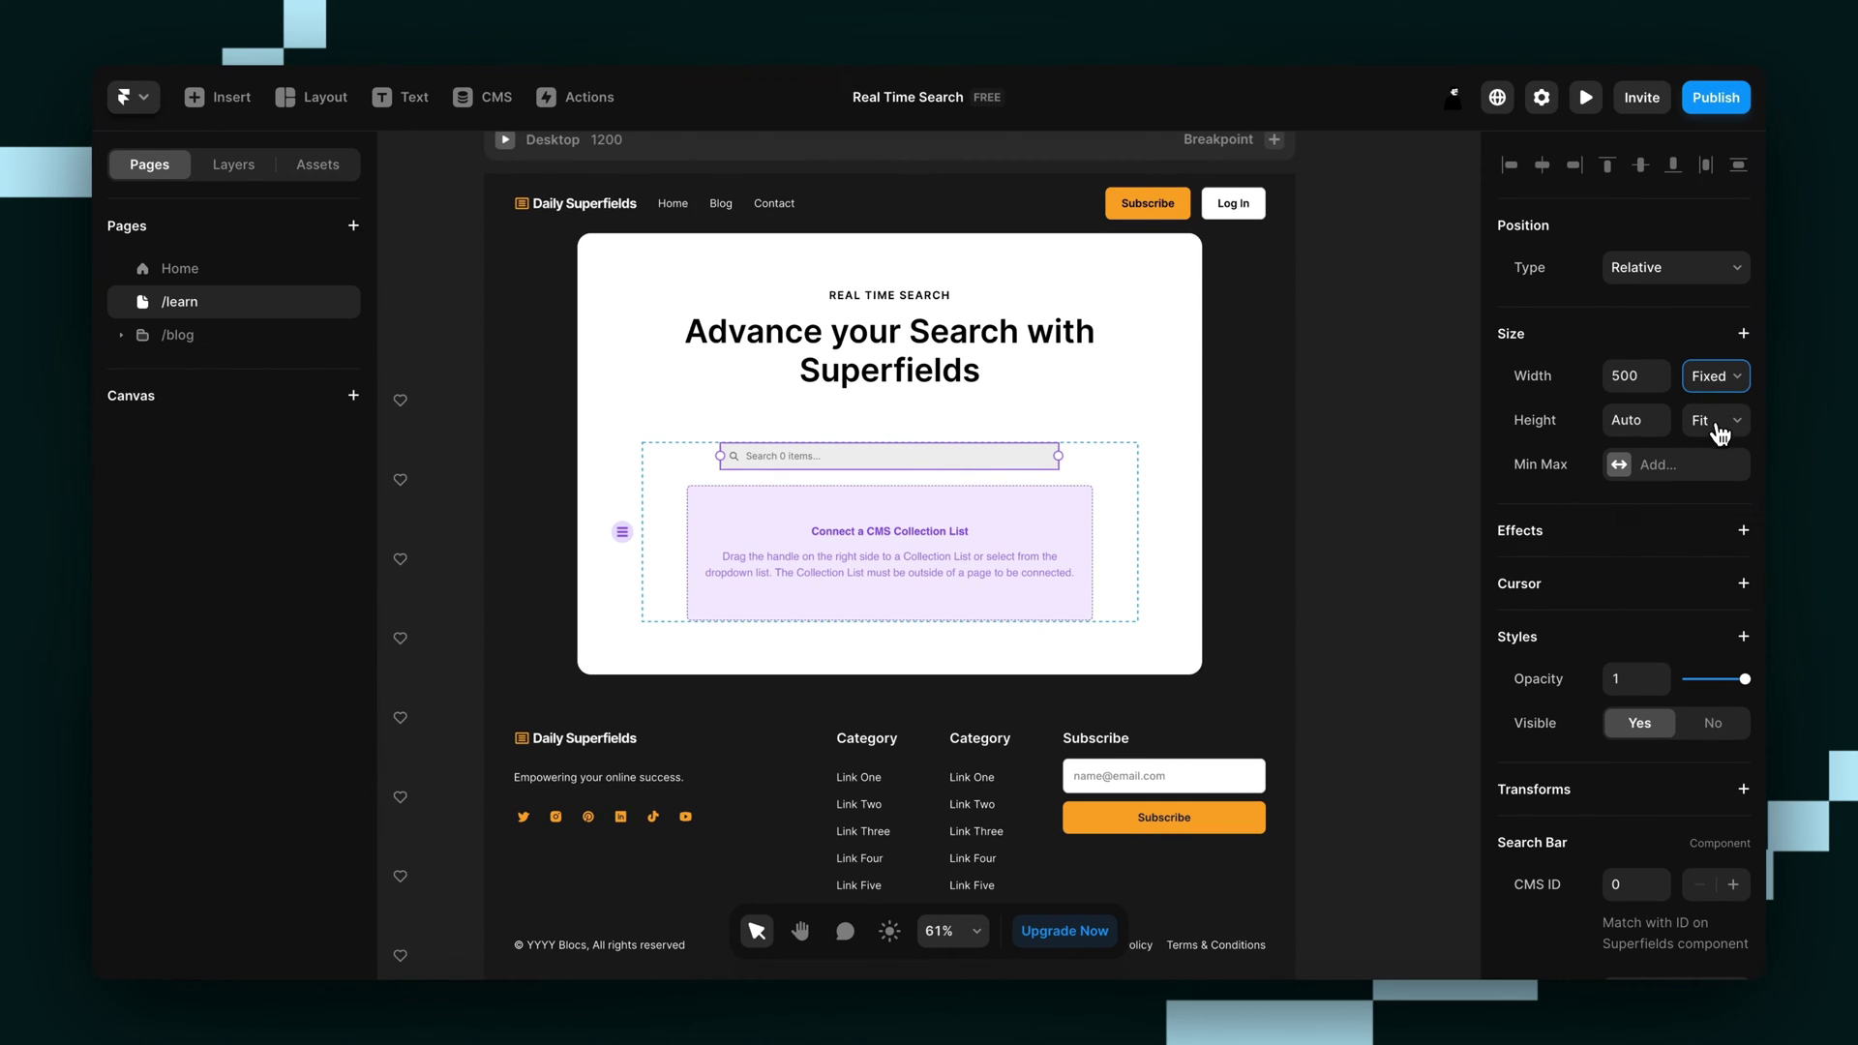
# - Make the CMS collection box fill the full width
pyautogui.click(908, 579)
pyautogui.click(1716, 377)
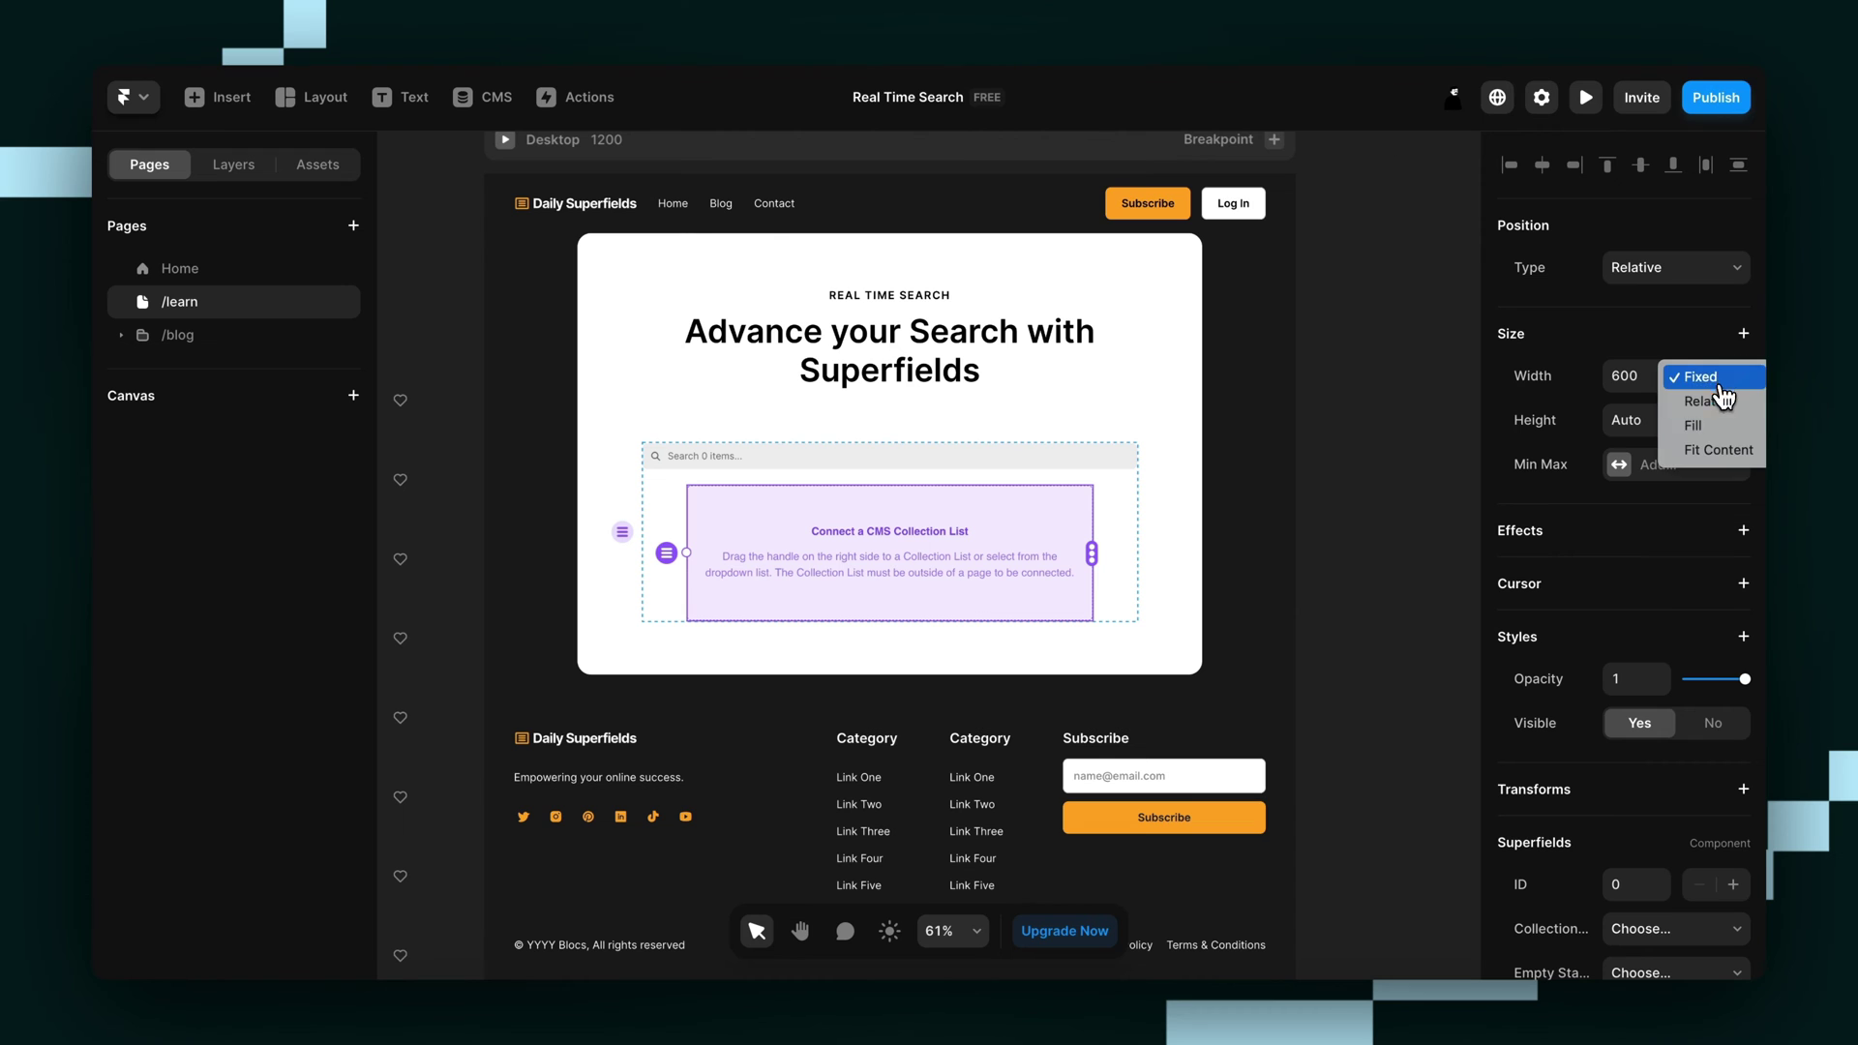
pyautogui.click(1694, 425)
pyautogui.scroll(-1, 760, 697)
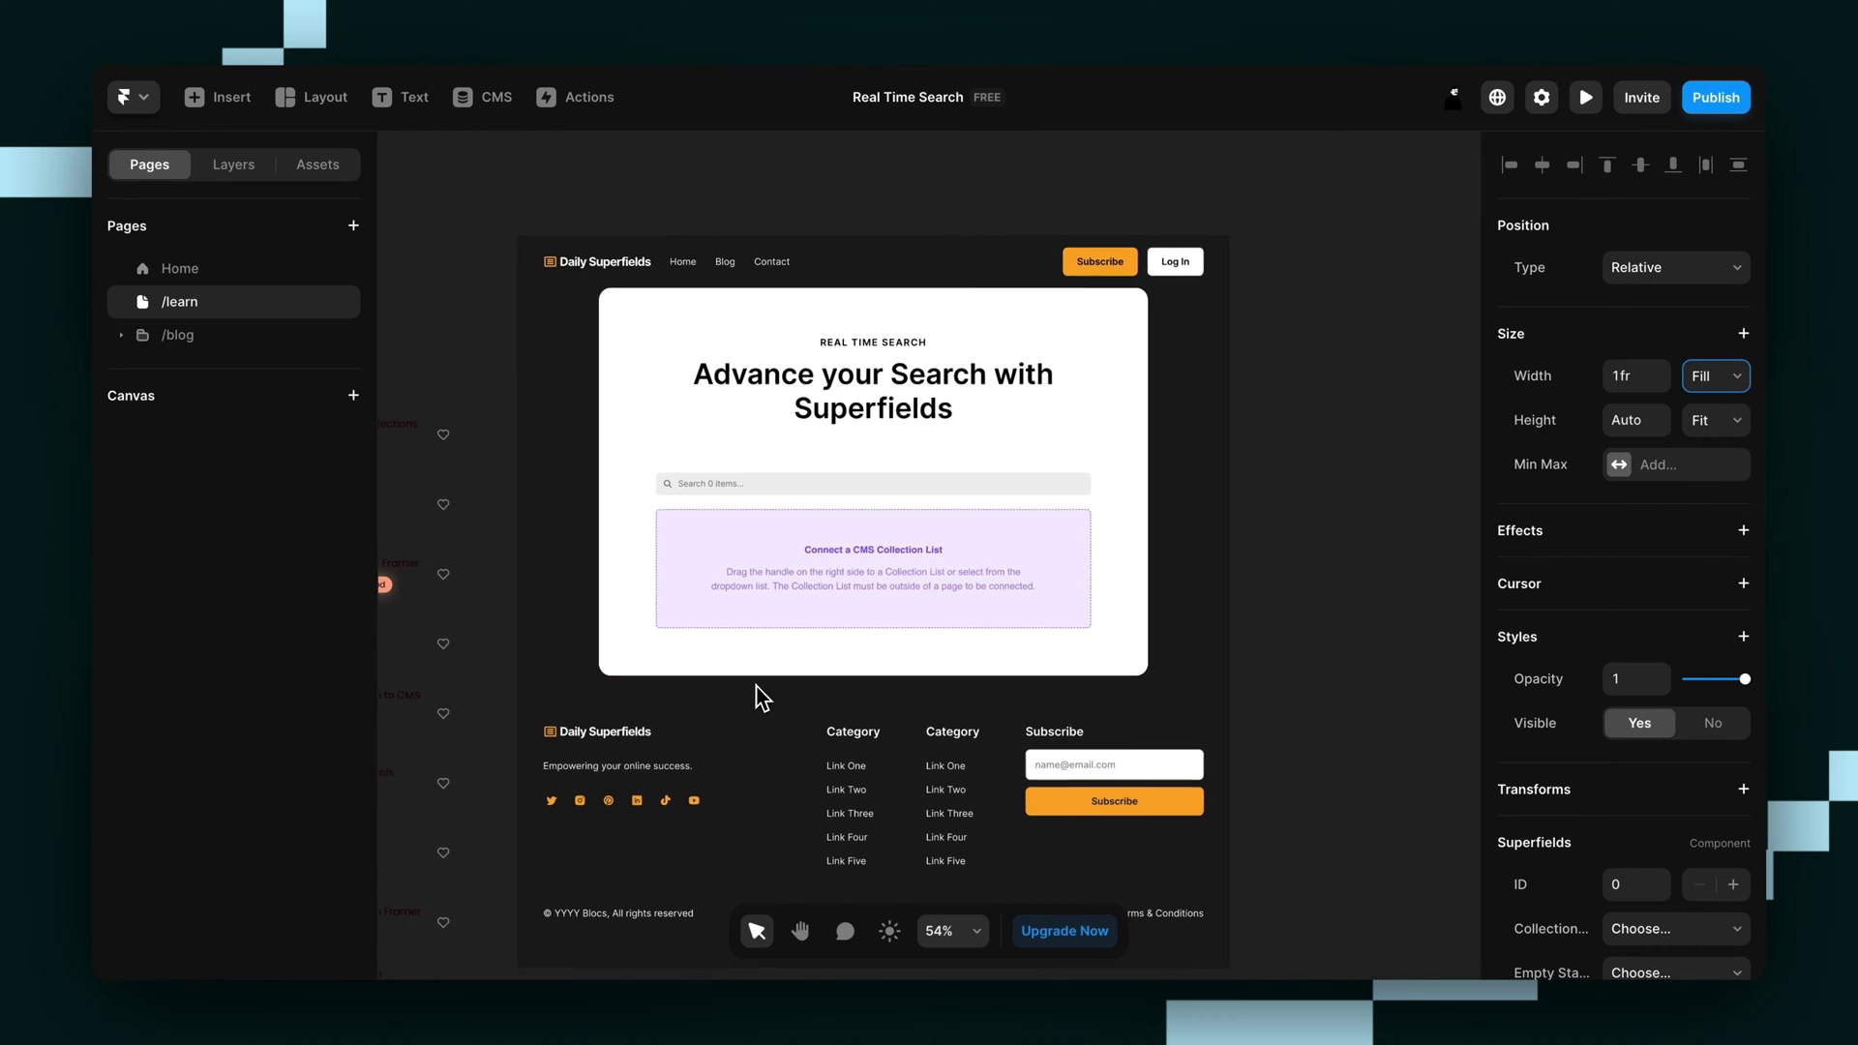
pyautogui.scroll(2, 846, 651)
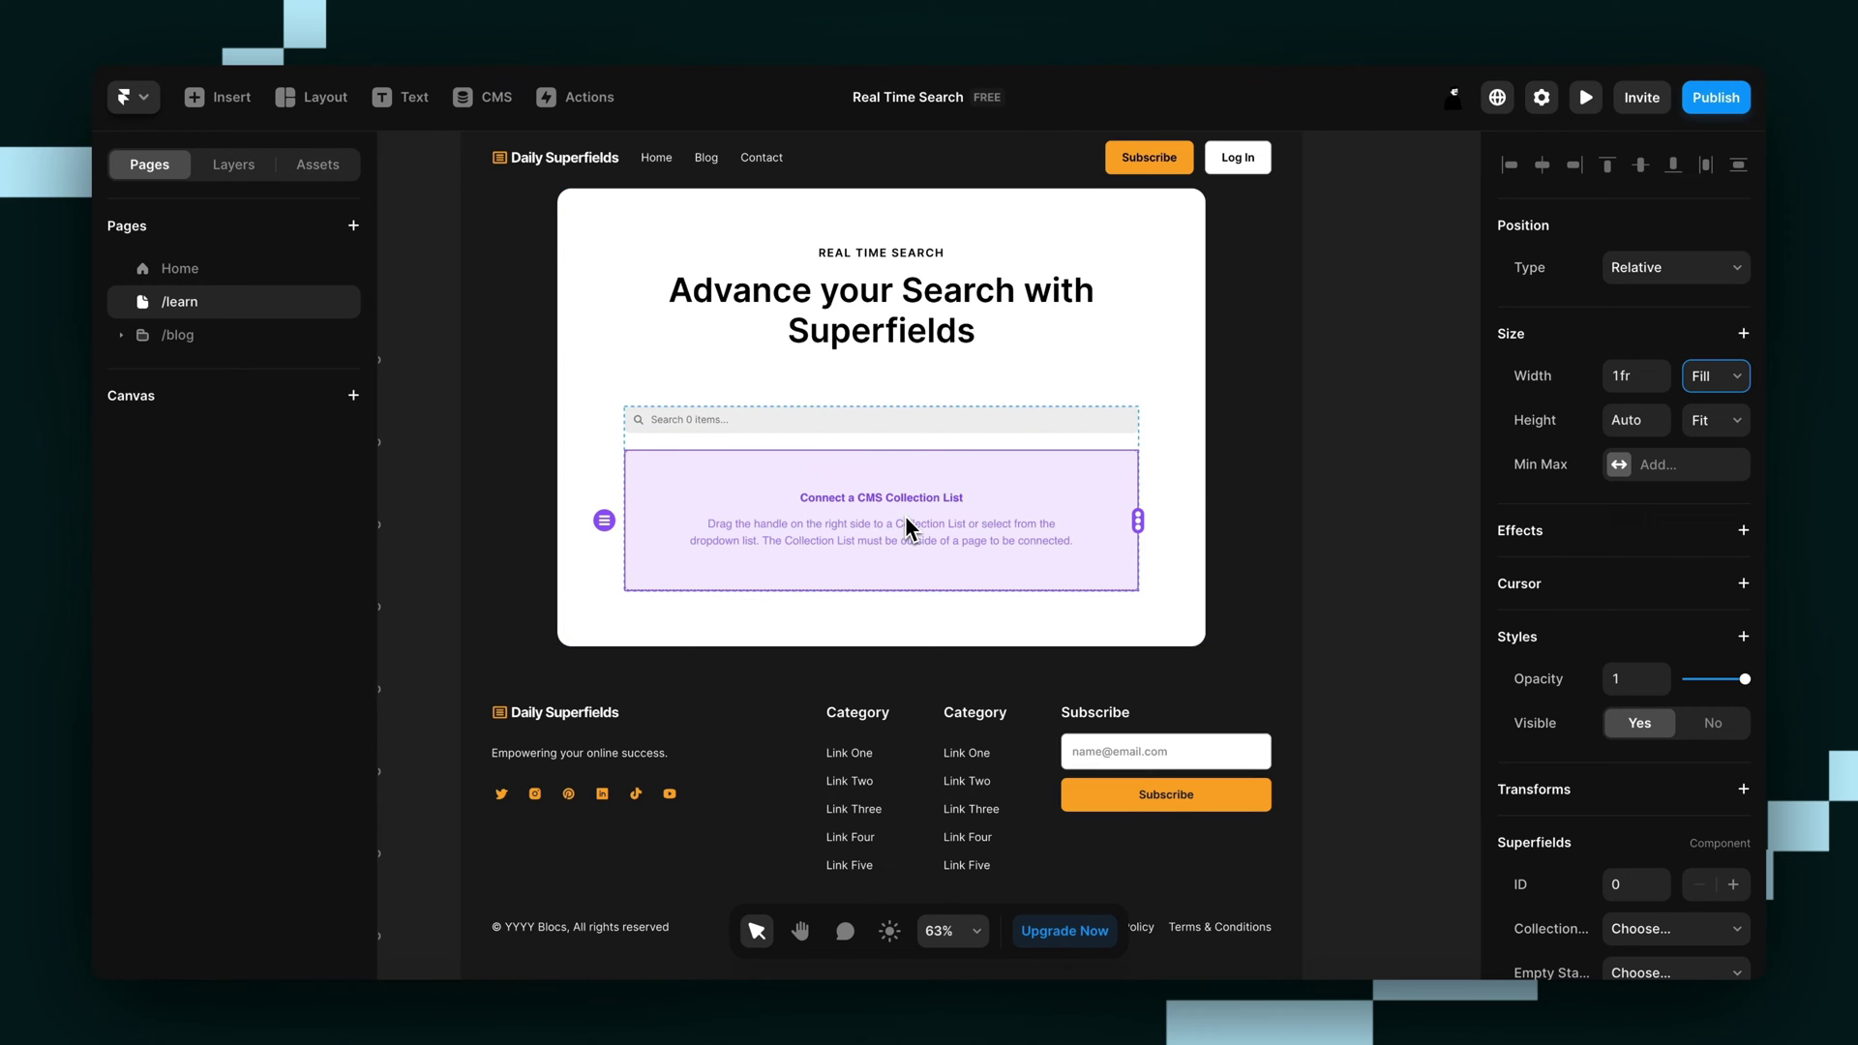
pyautogui.scroll(1, 904, 515)
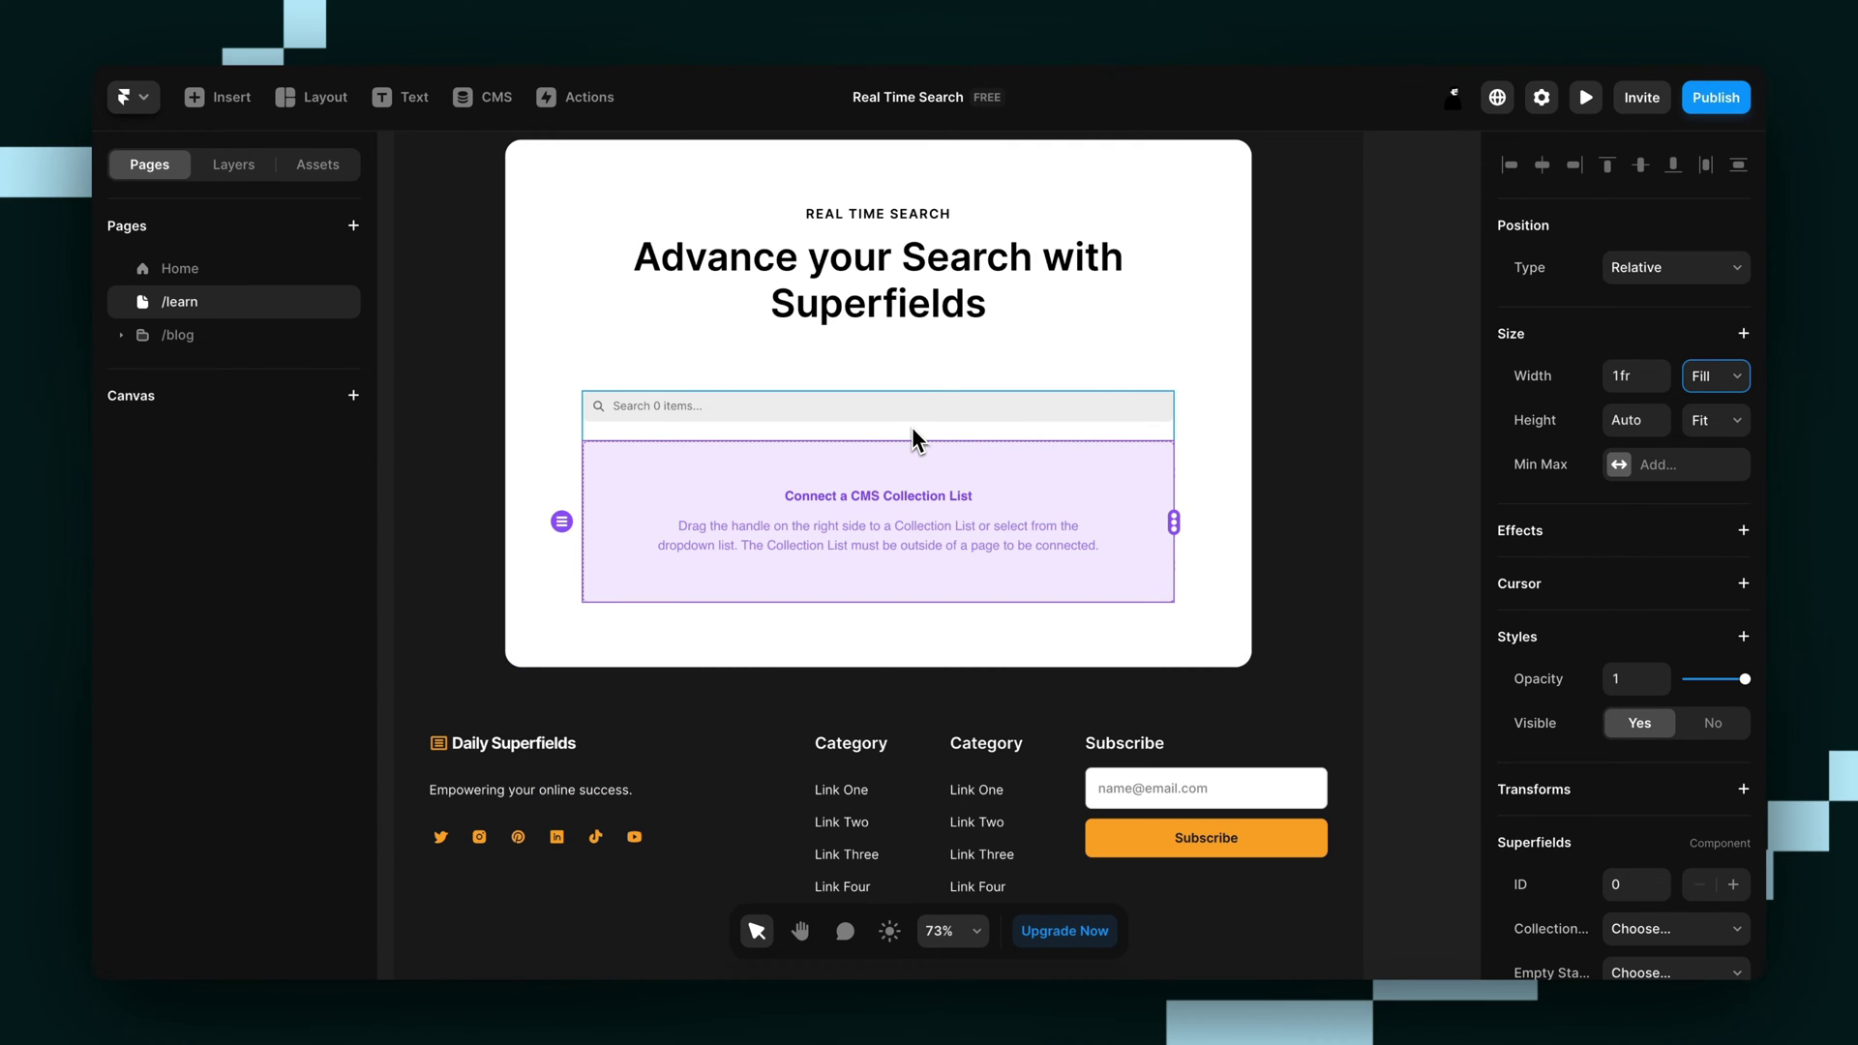
# - Show the layer tree for the search bar's stack and reveal the Collection List beside the page
pyautogui.click(902, 437)
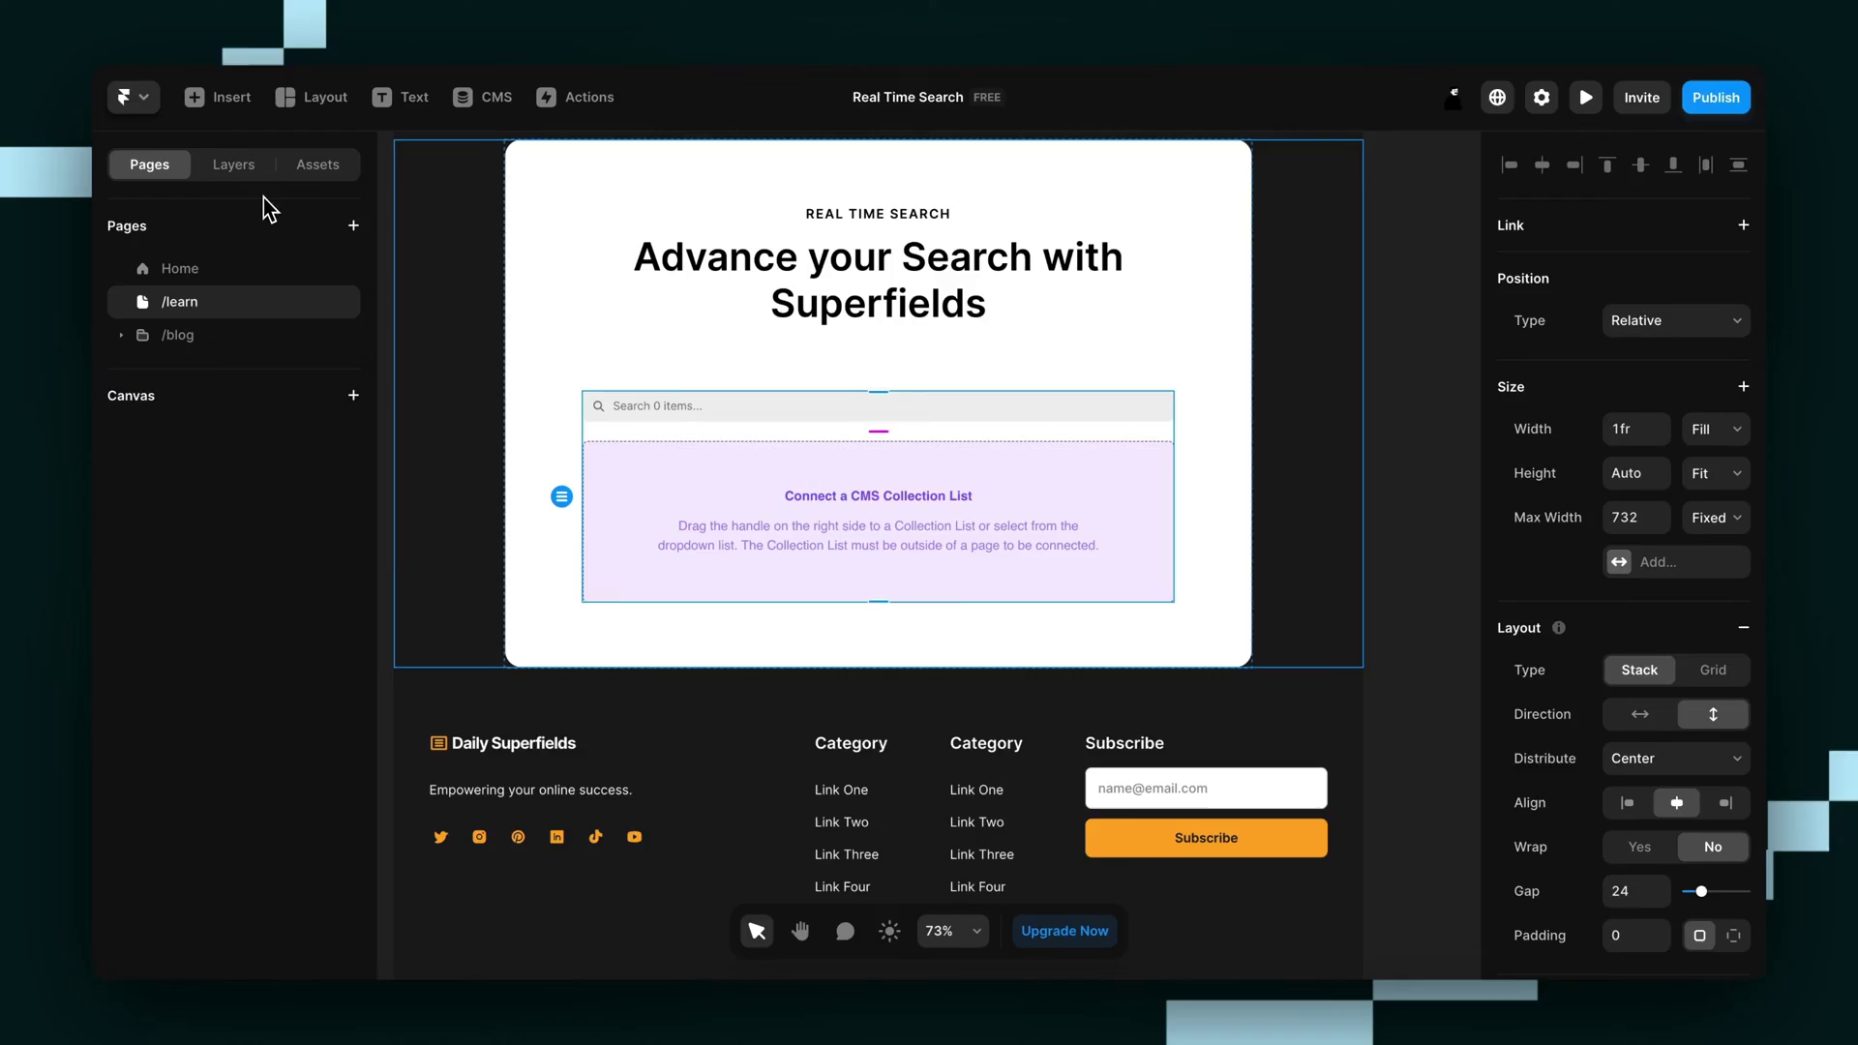
pyautogui.click(233, 165)
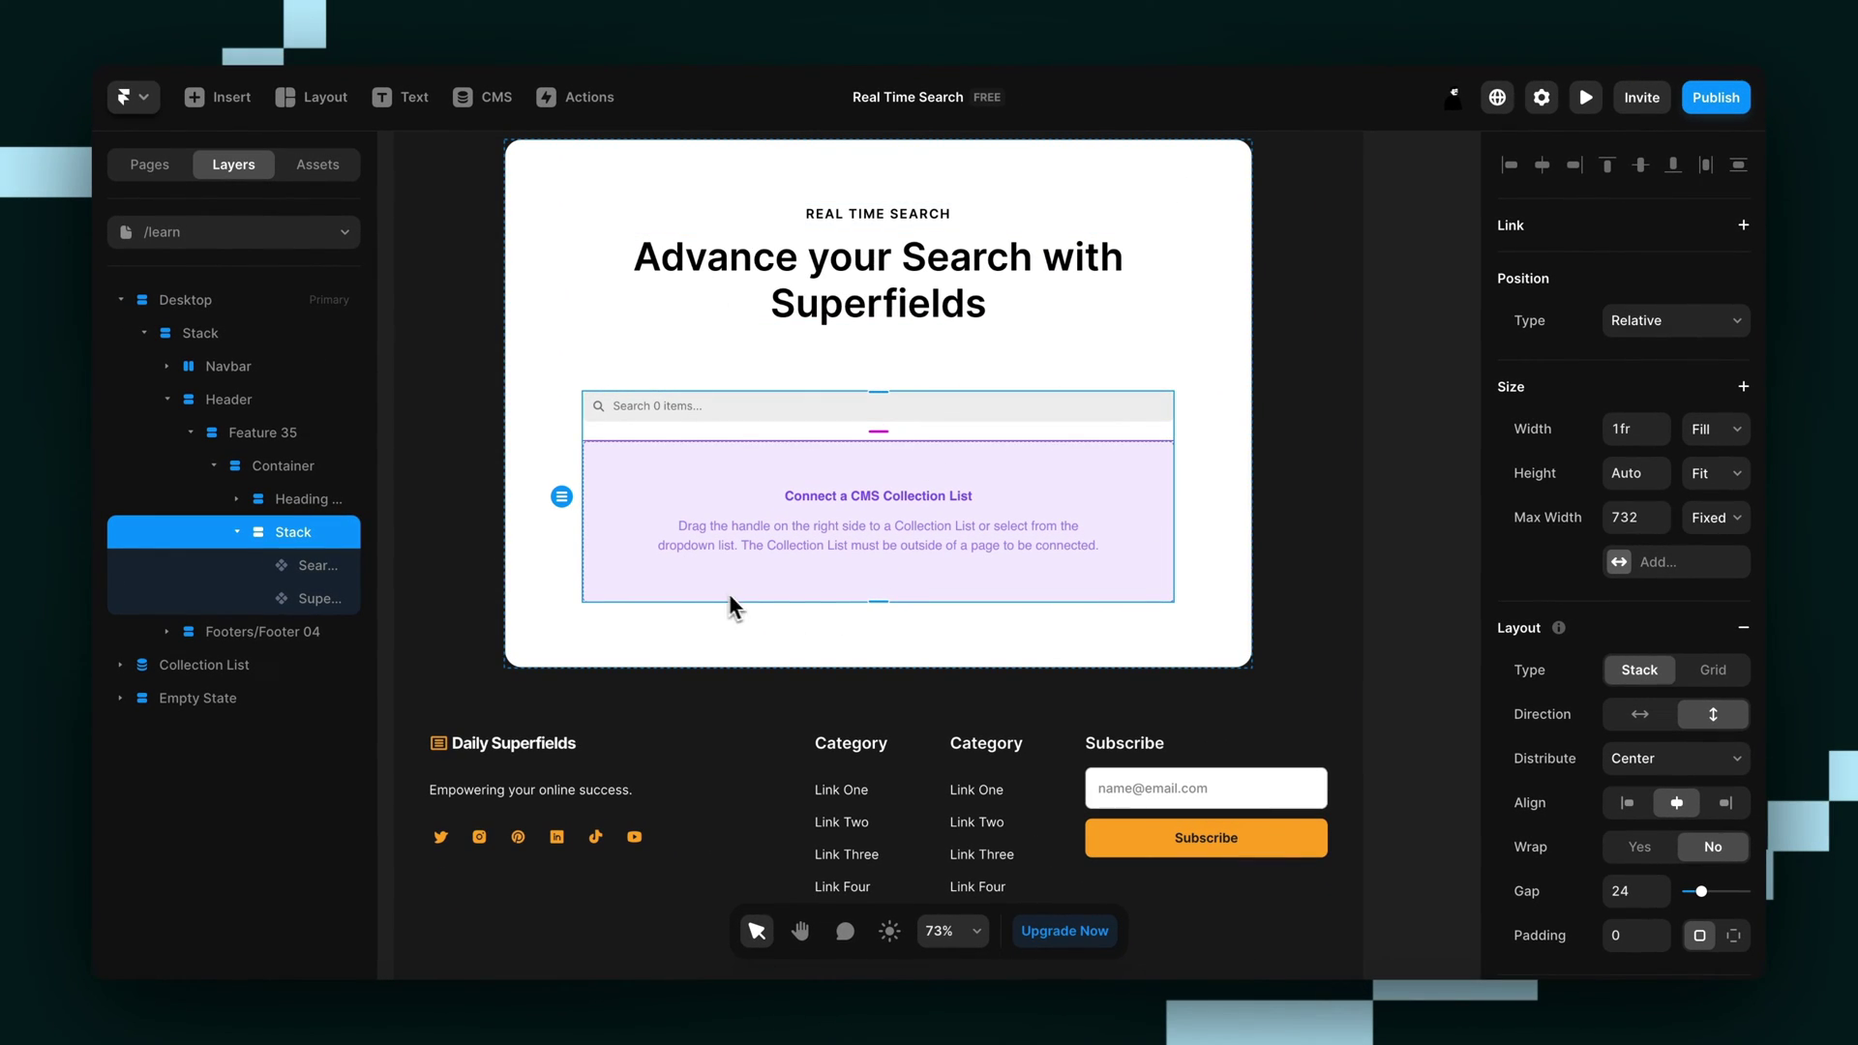
pyautogui.scroll(-3, 840, 477)
pyautogui.scroll(-5, 840, 472)
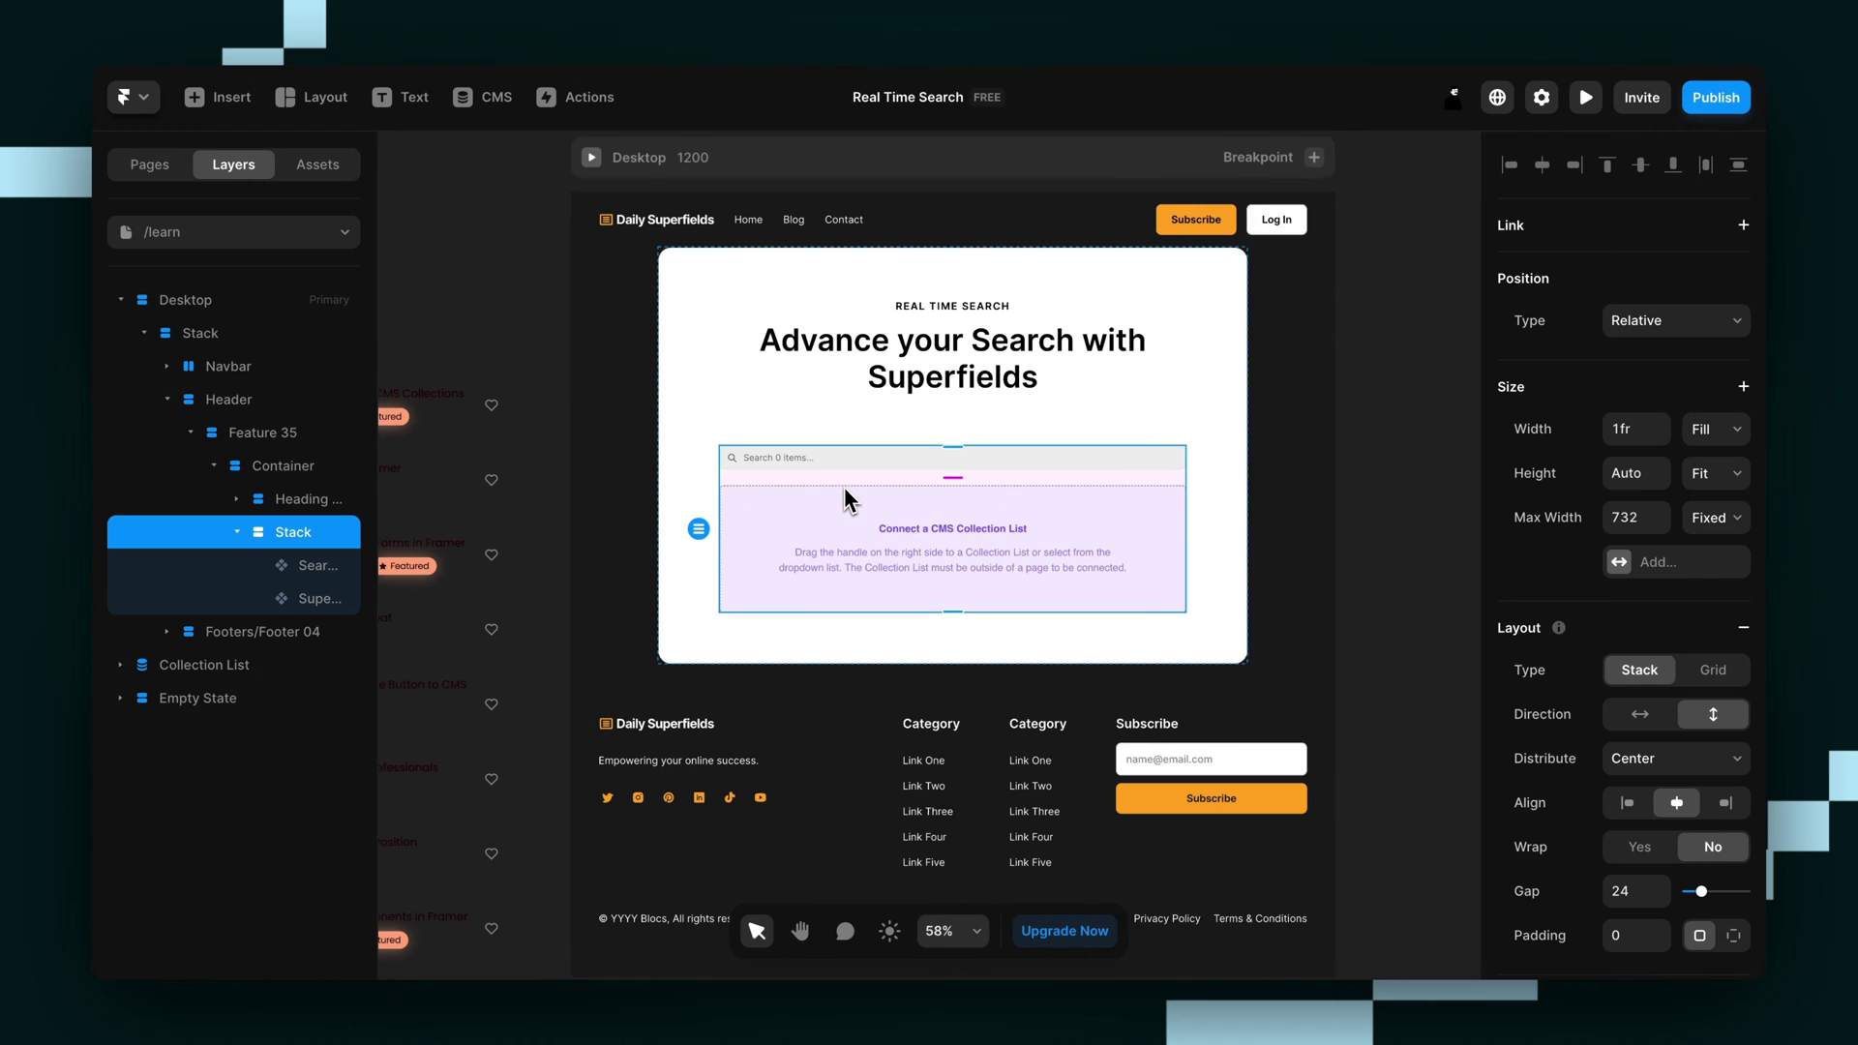
pyautogui.hscroll(-3, 844, 486)
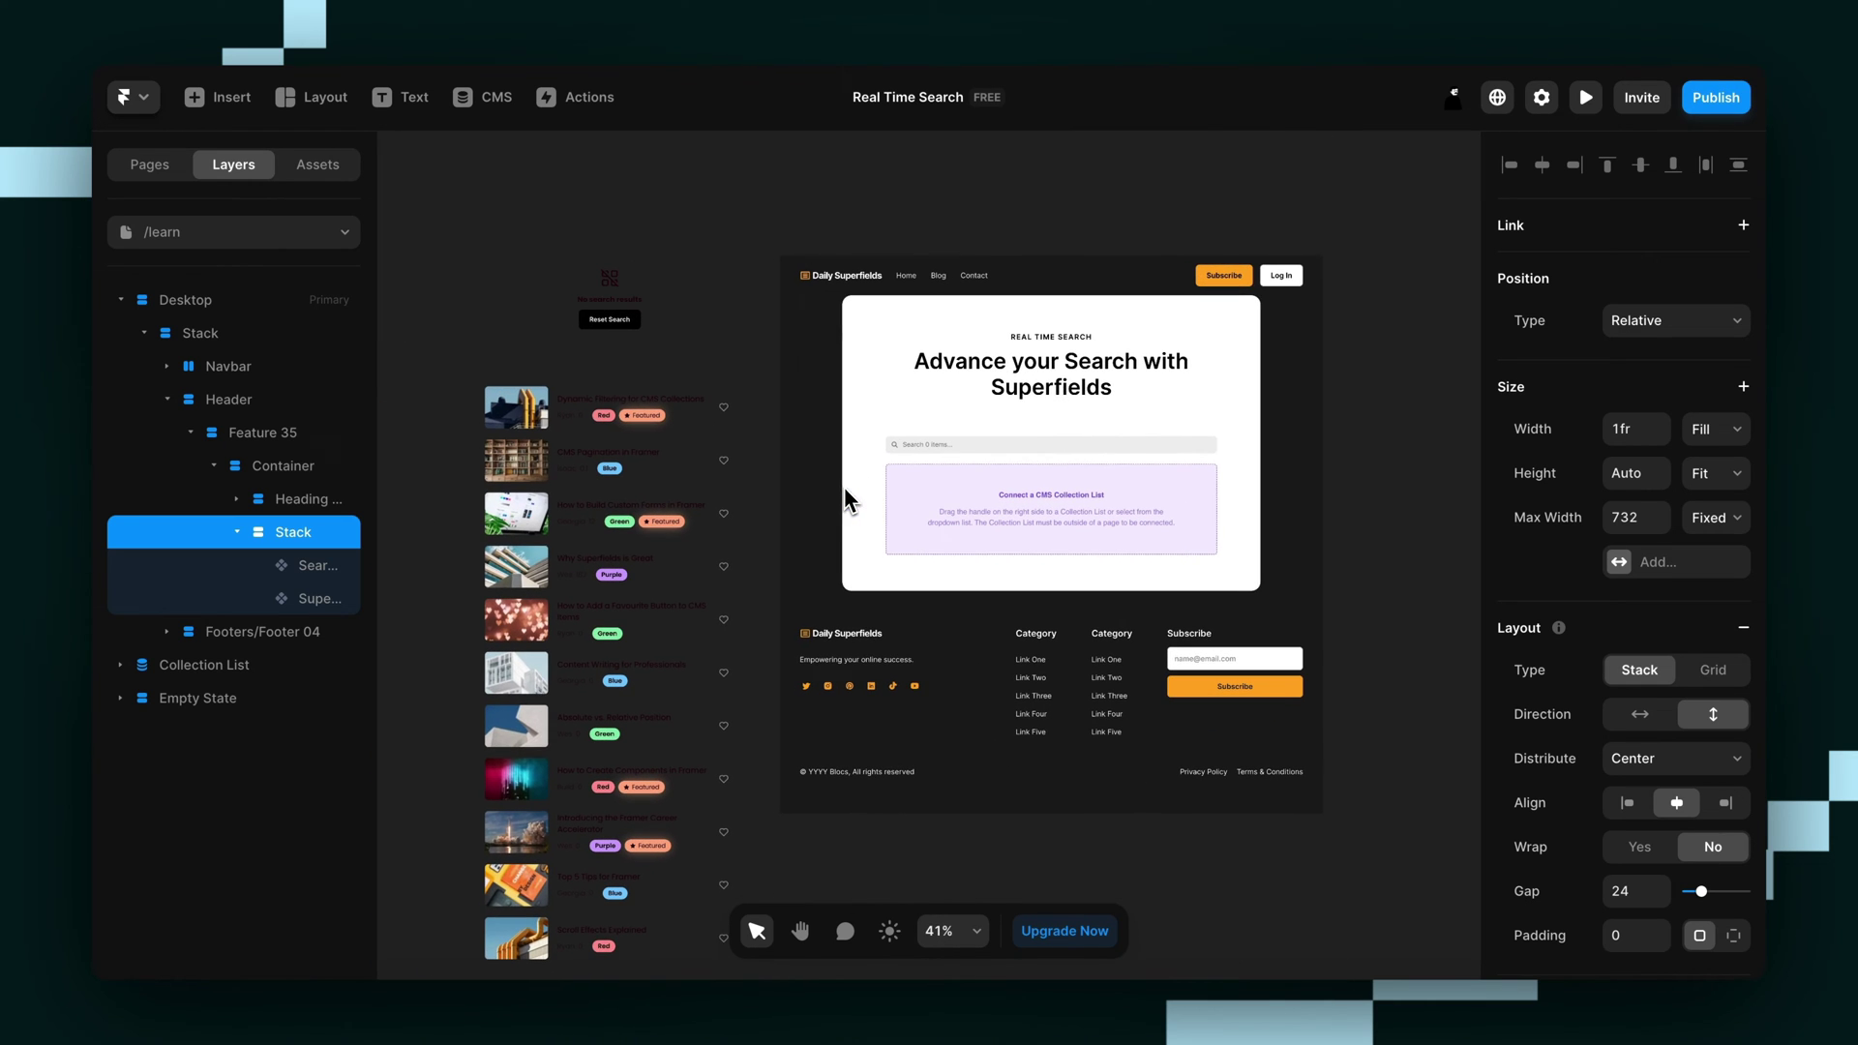
pyautogui.click(535, 374)
pyautogui.scroll(-2, 536, 374)
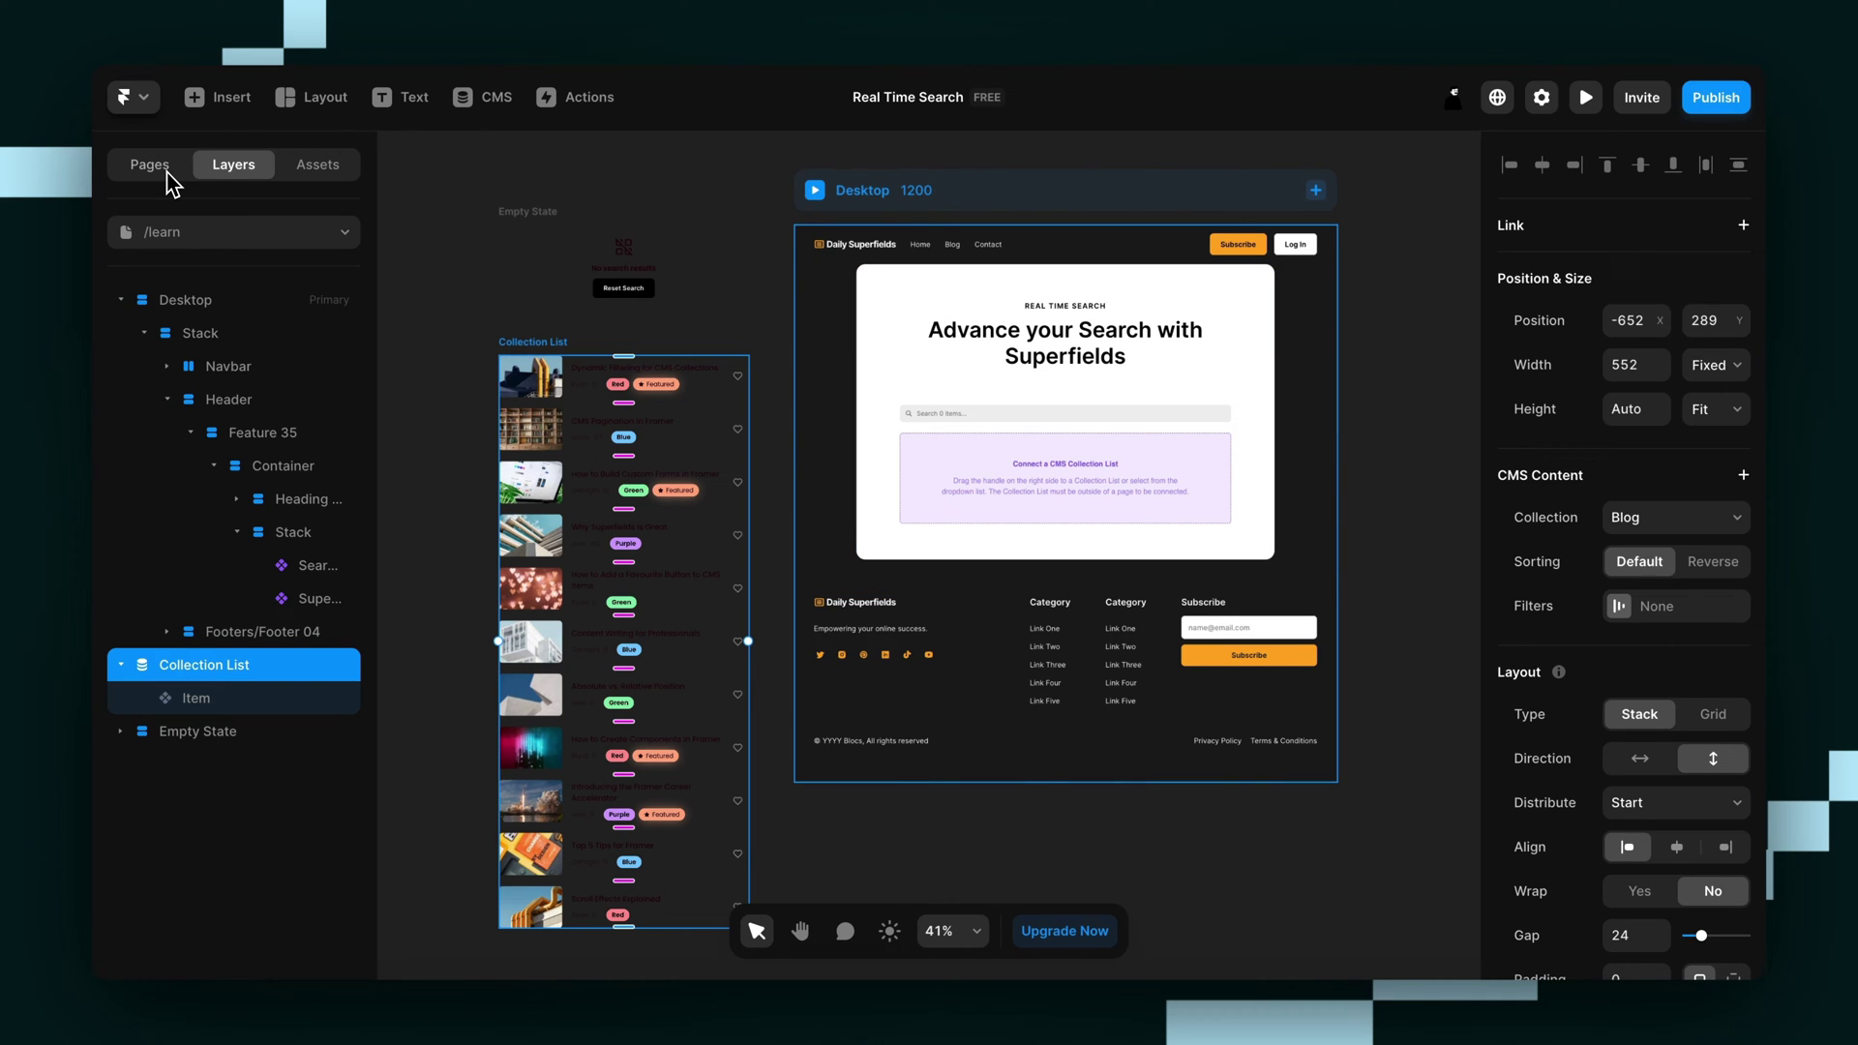
pyautogui.click(221, 99)
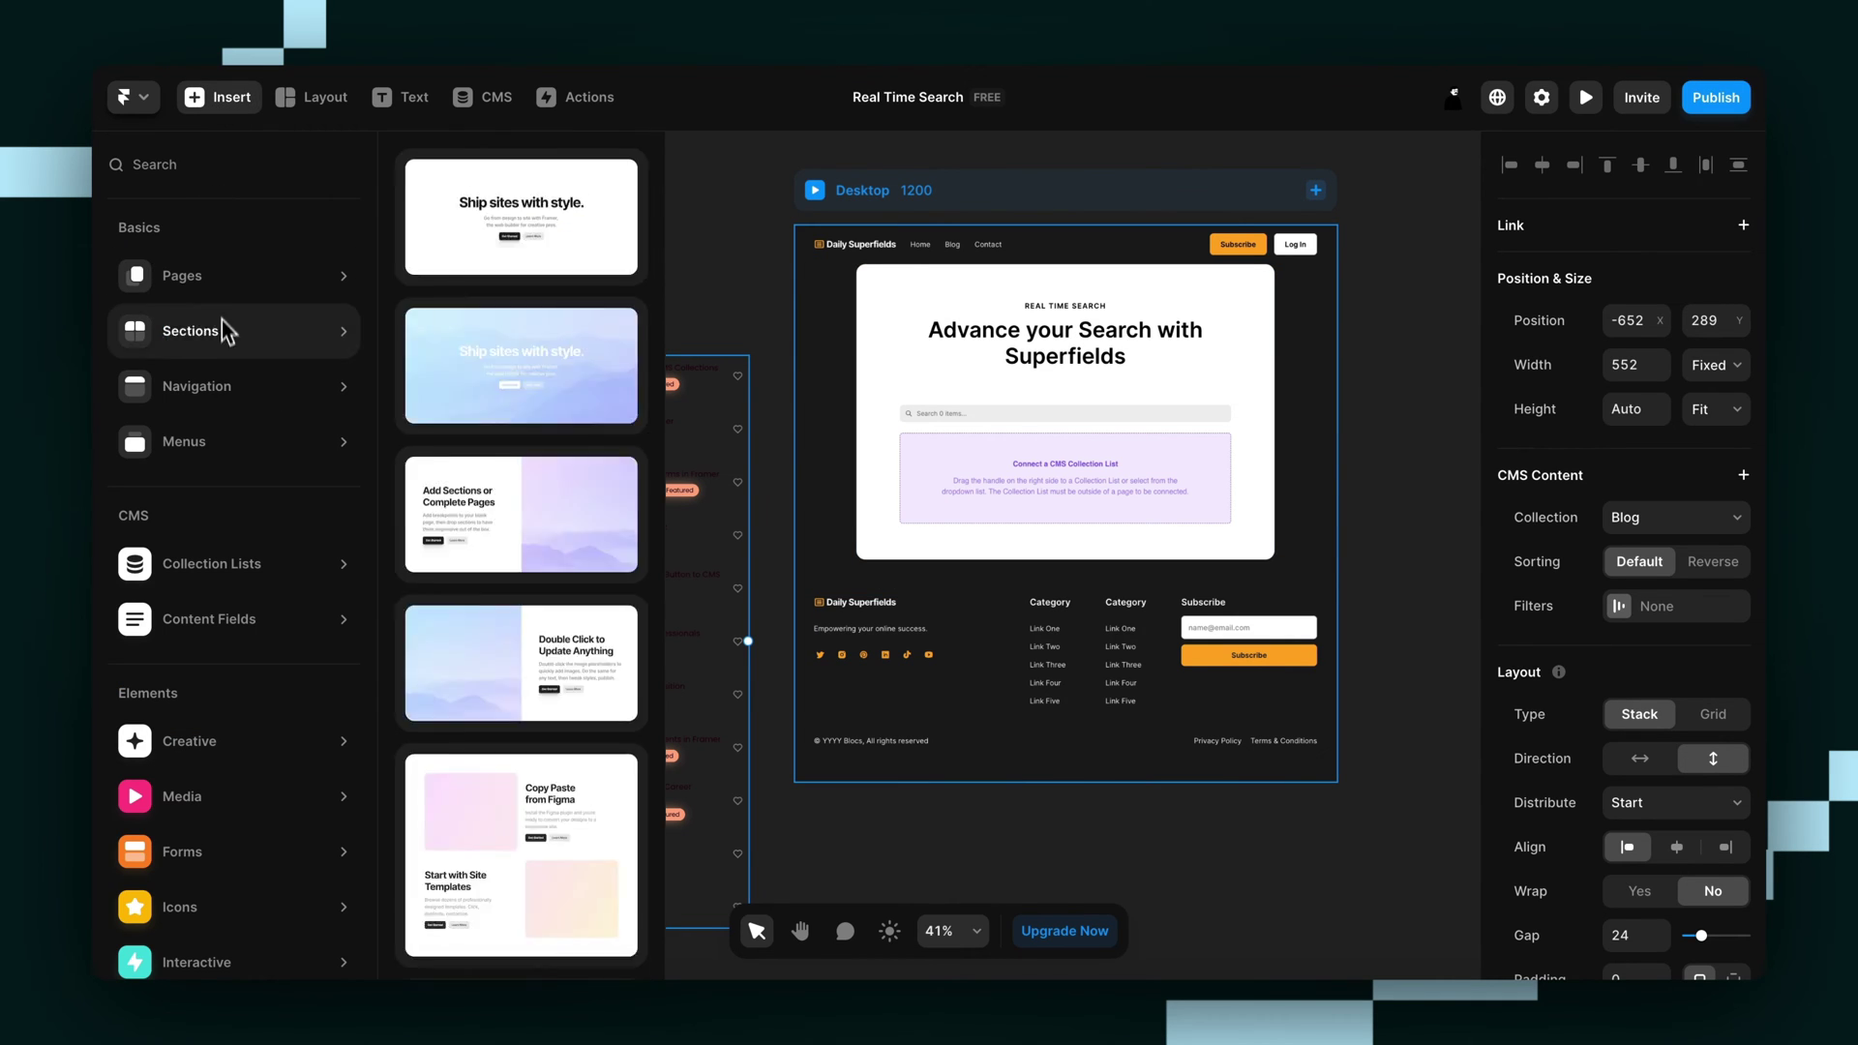
pyautogui.moveTo(223, 556)
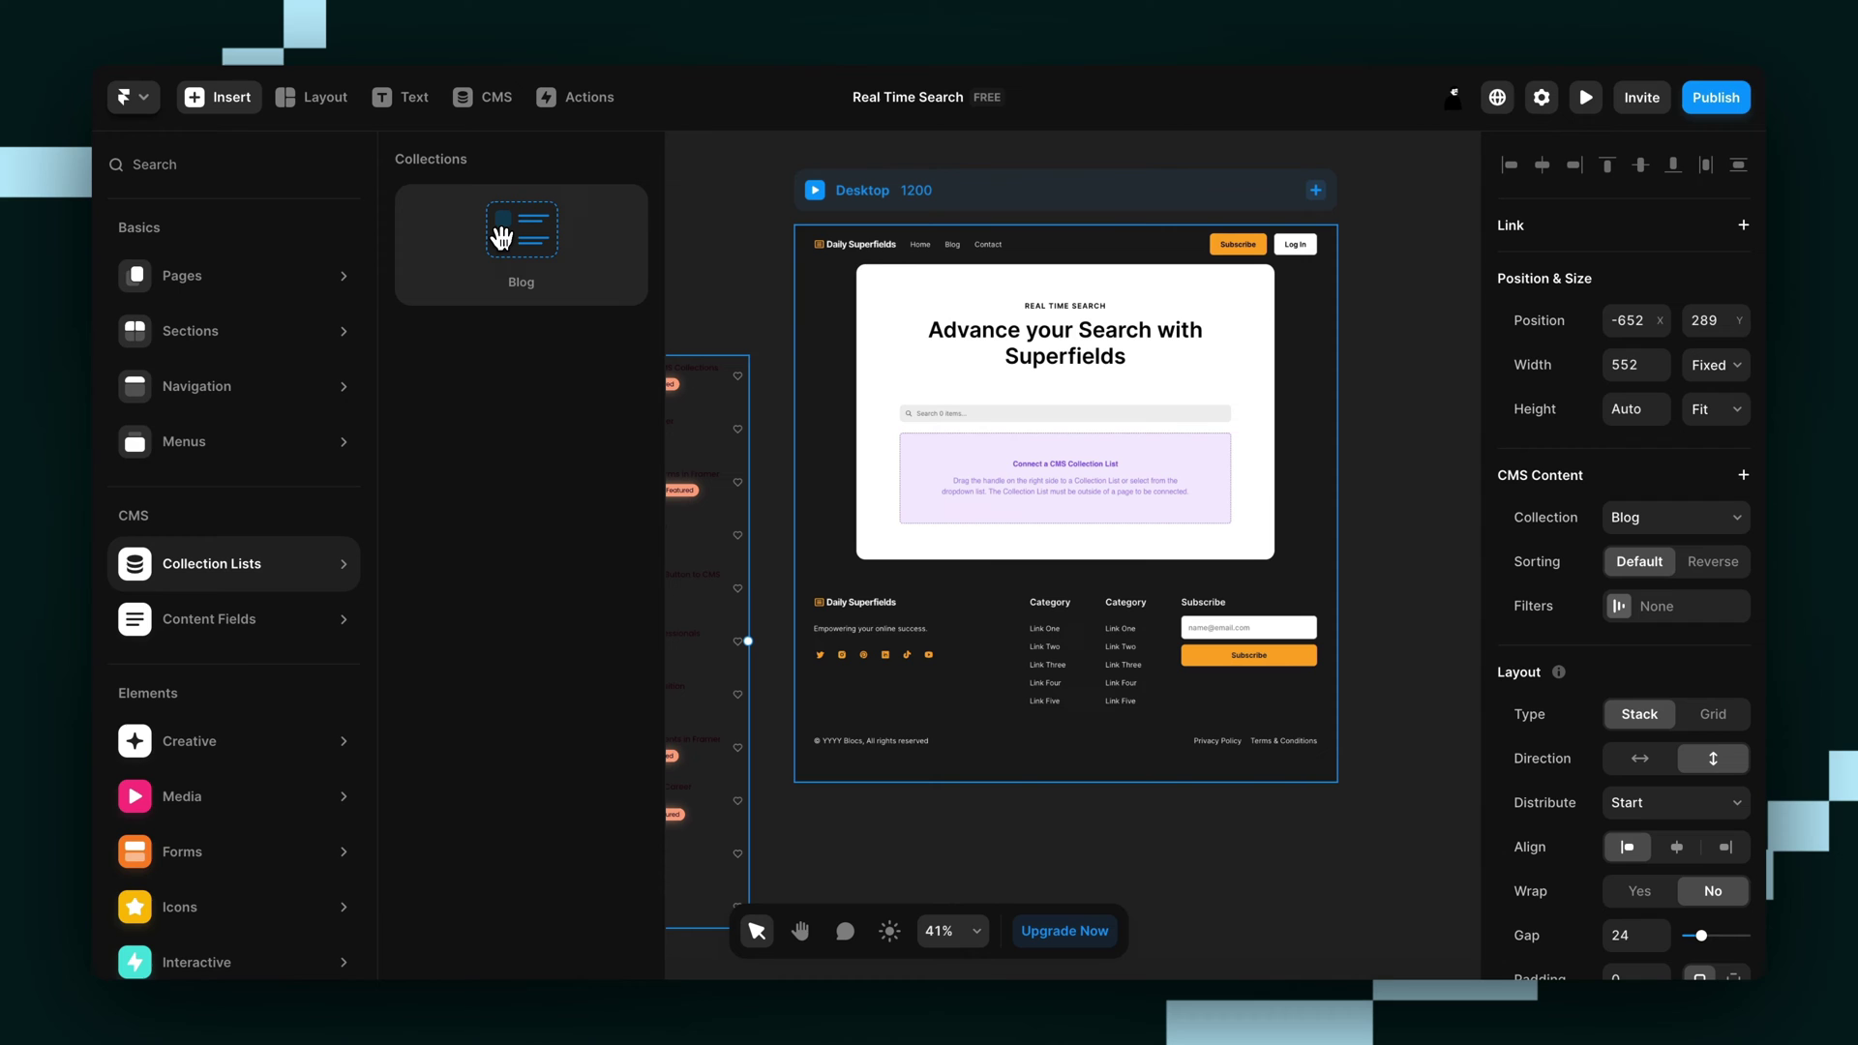
pyautogui.moveTo(496, 235); pyautogui.dragTo(444, 444)
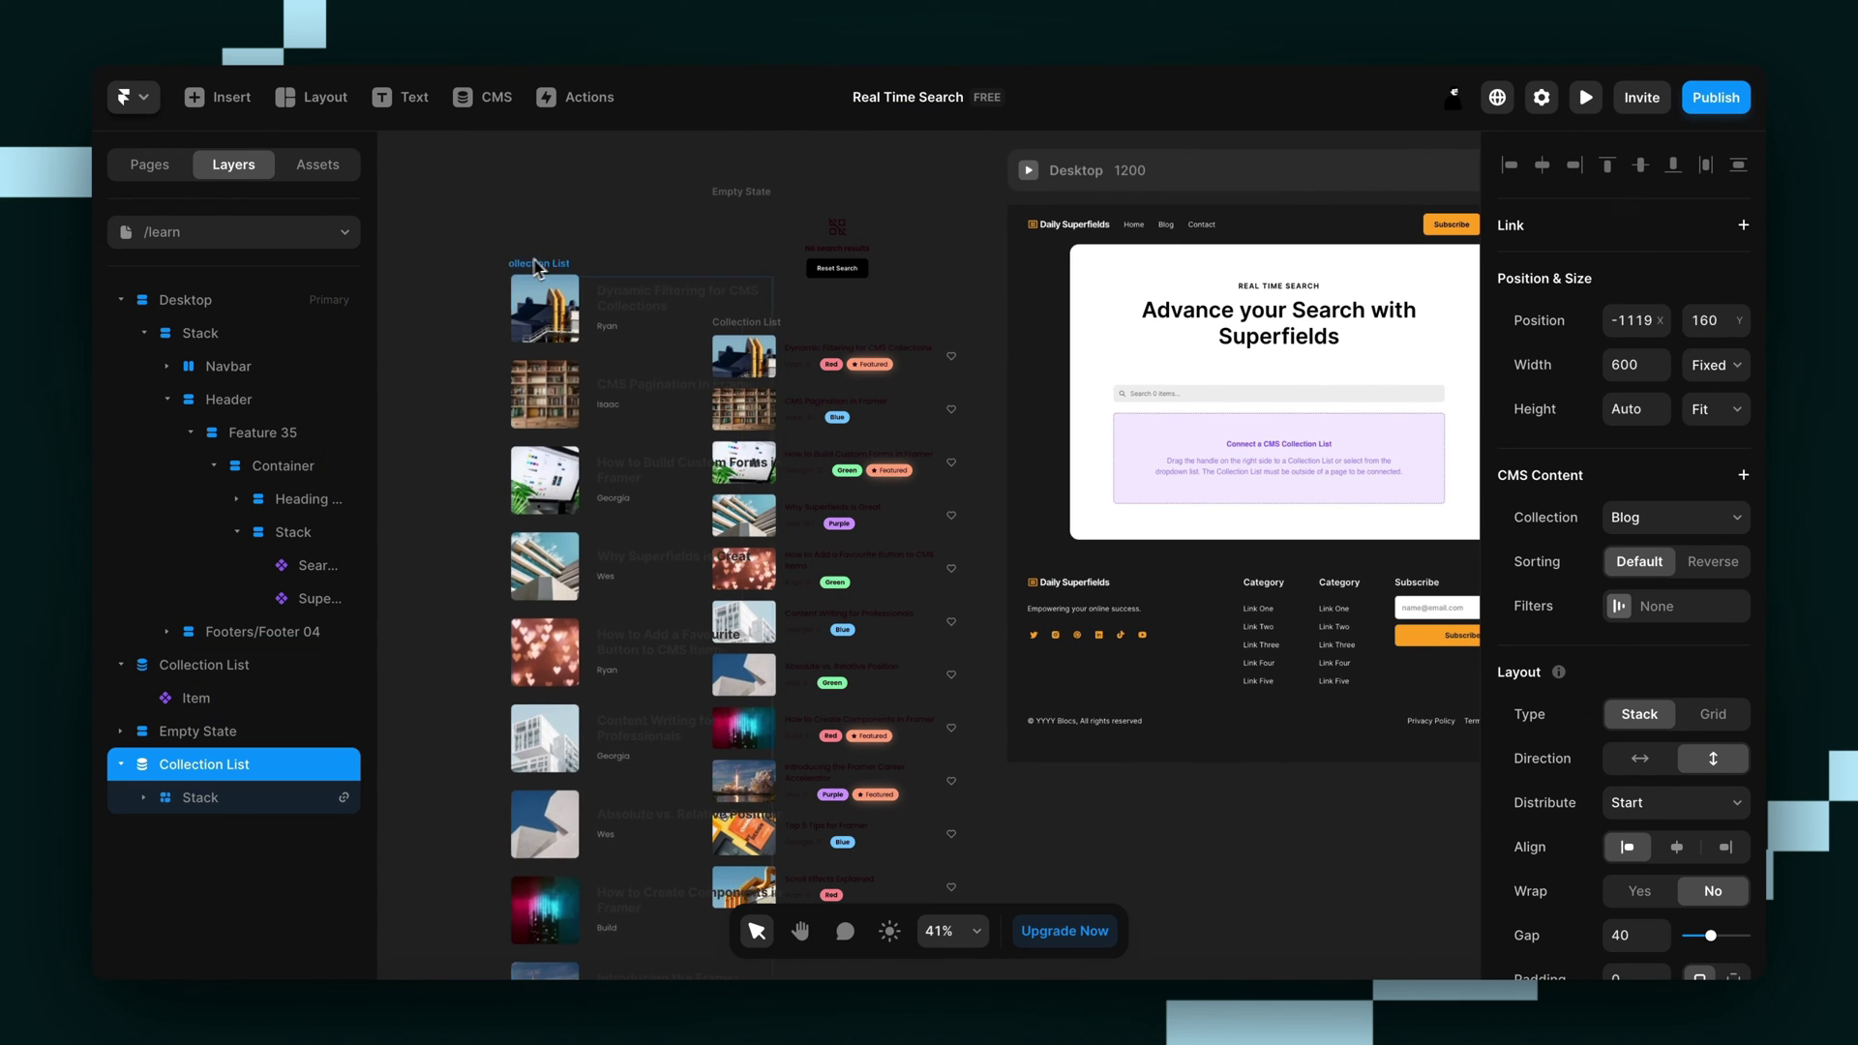
pyautogui.moveTo(568, 263); pyautogui.dragTo(461, 324)
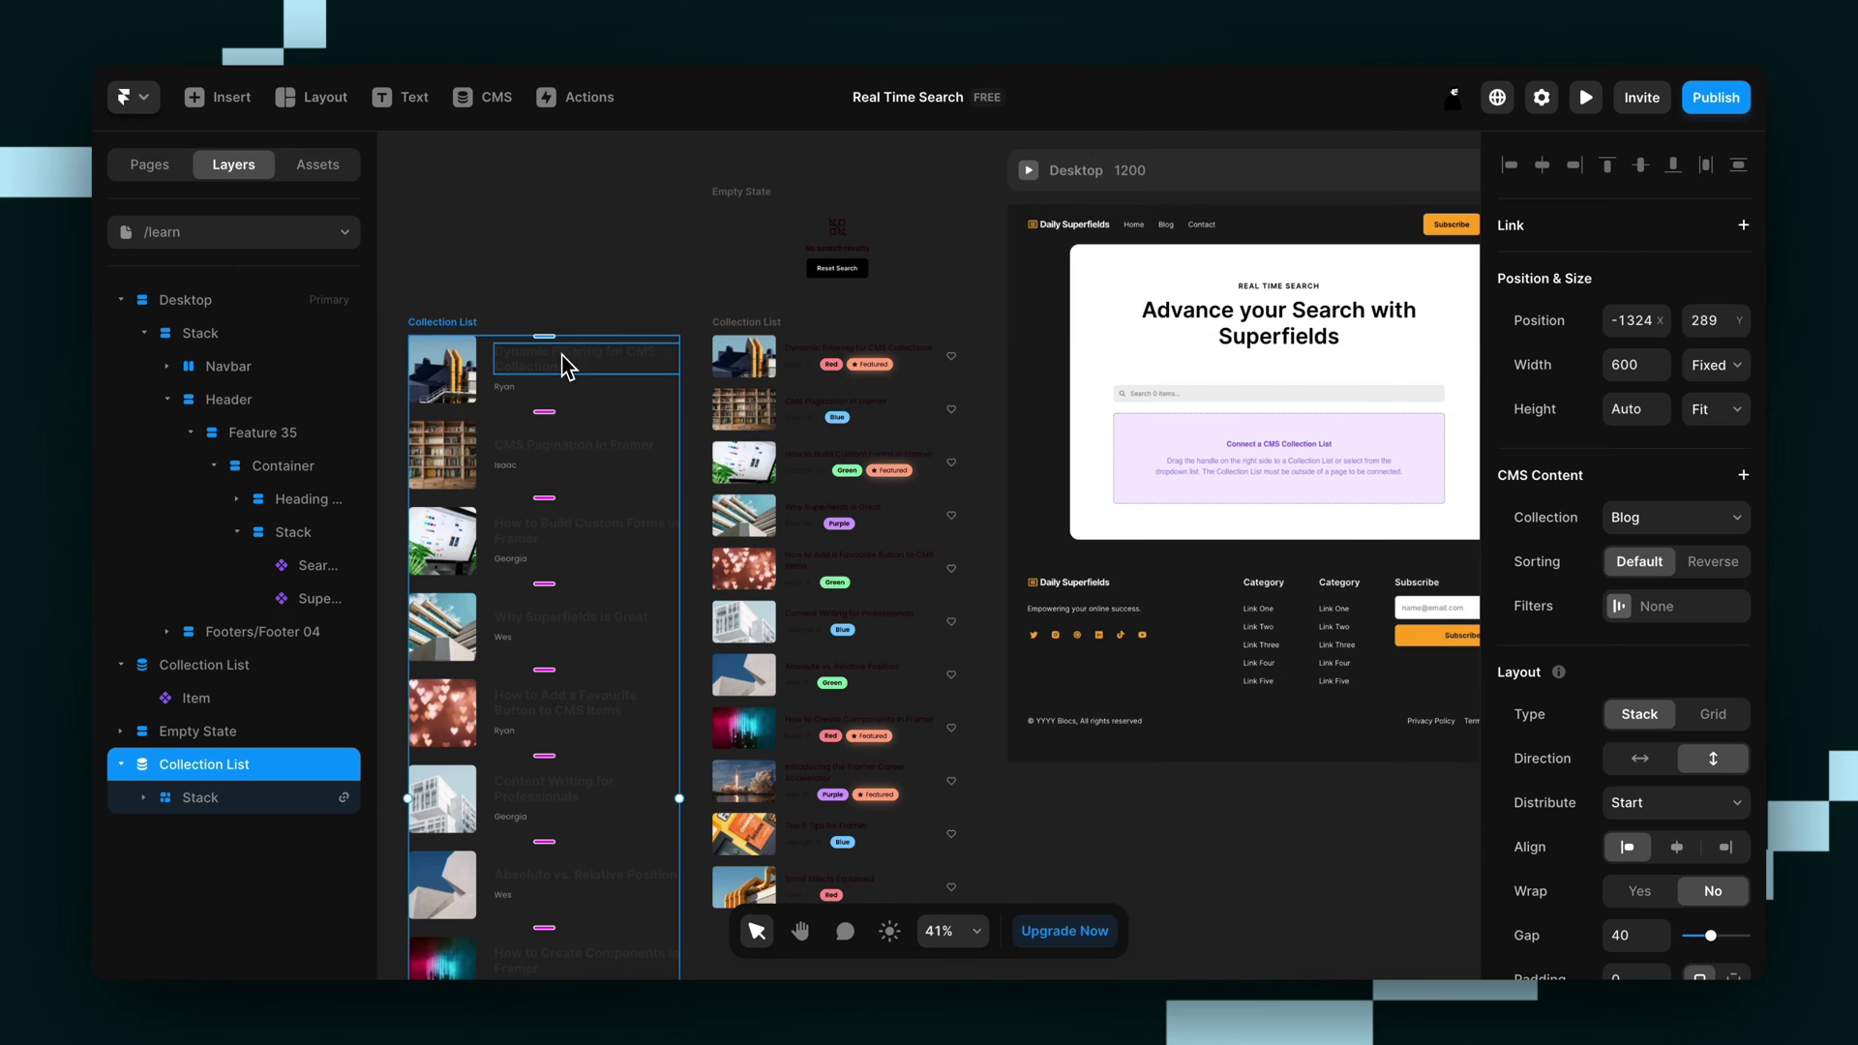
pyautogui.scroll(3, 564, 365)
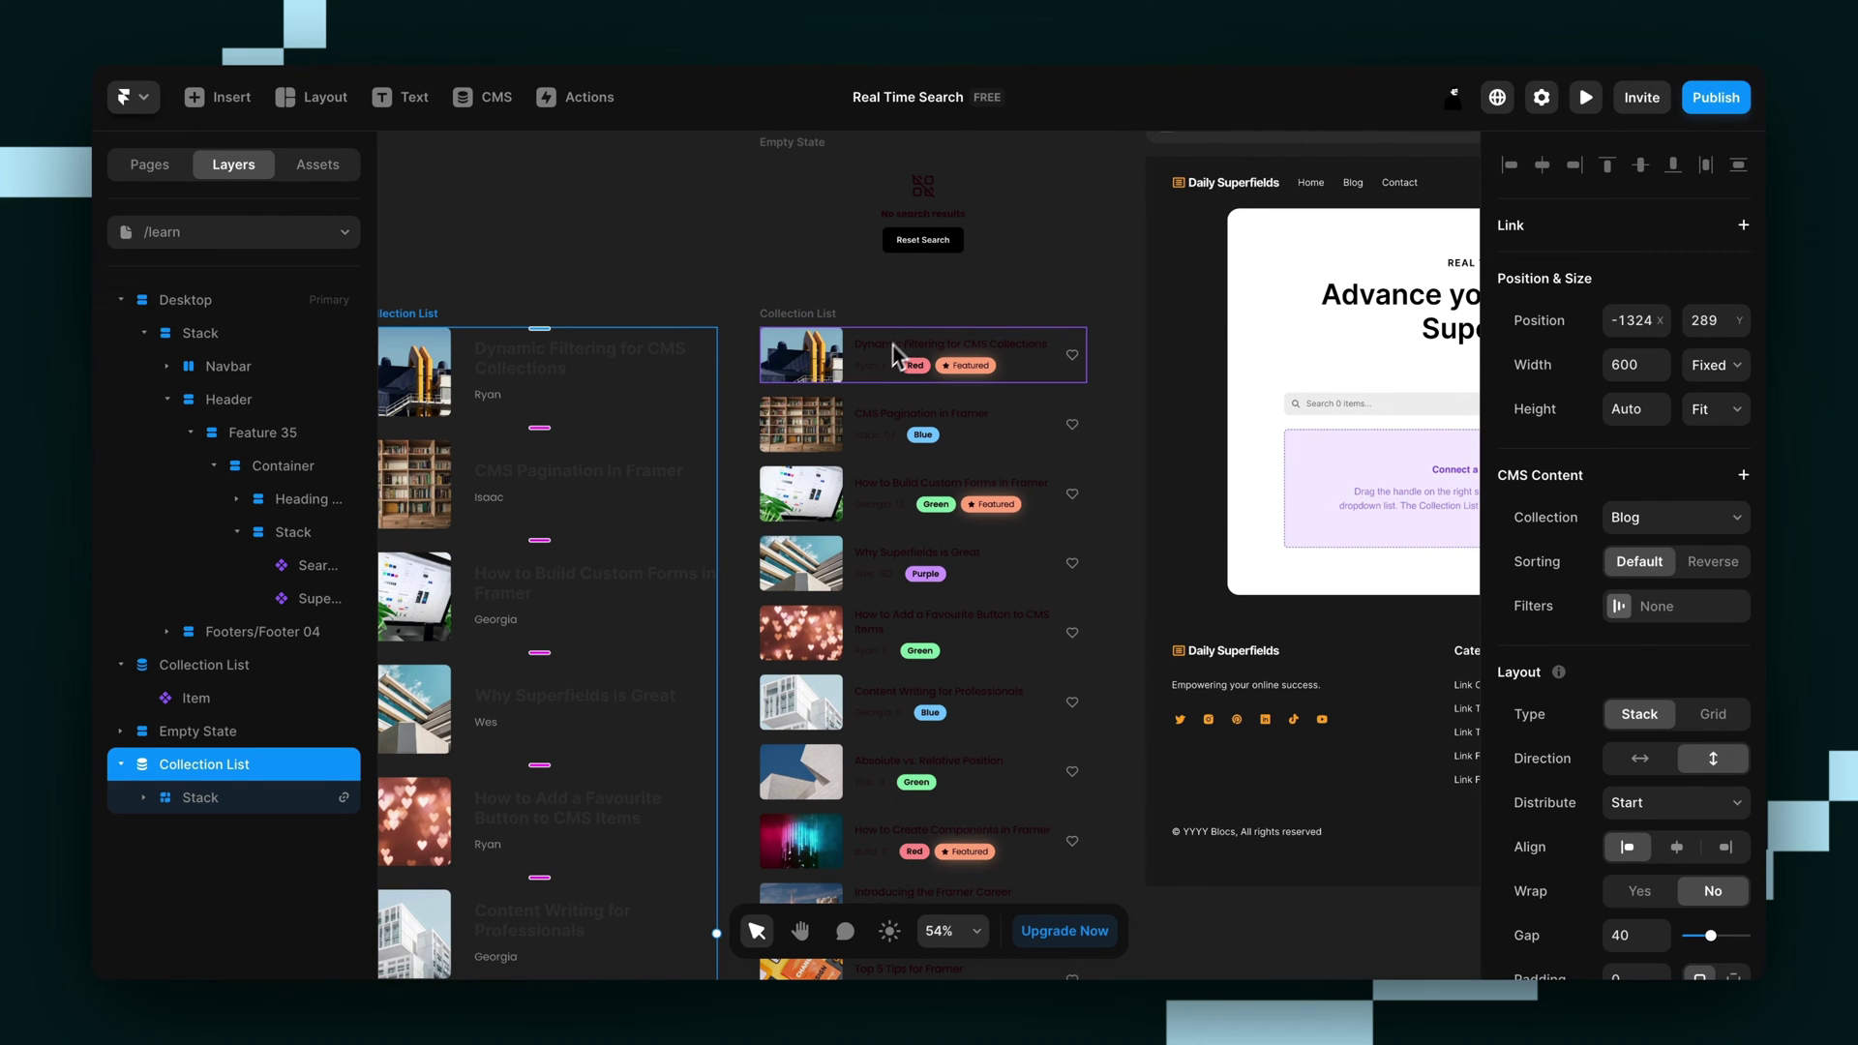
pyautogui.hscroll(-5, 892, 356)
pyautogui.press('Escape')
pyautogui.click(800, 443)
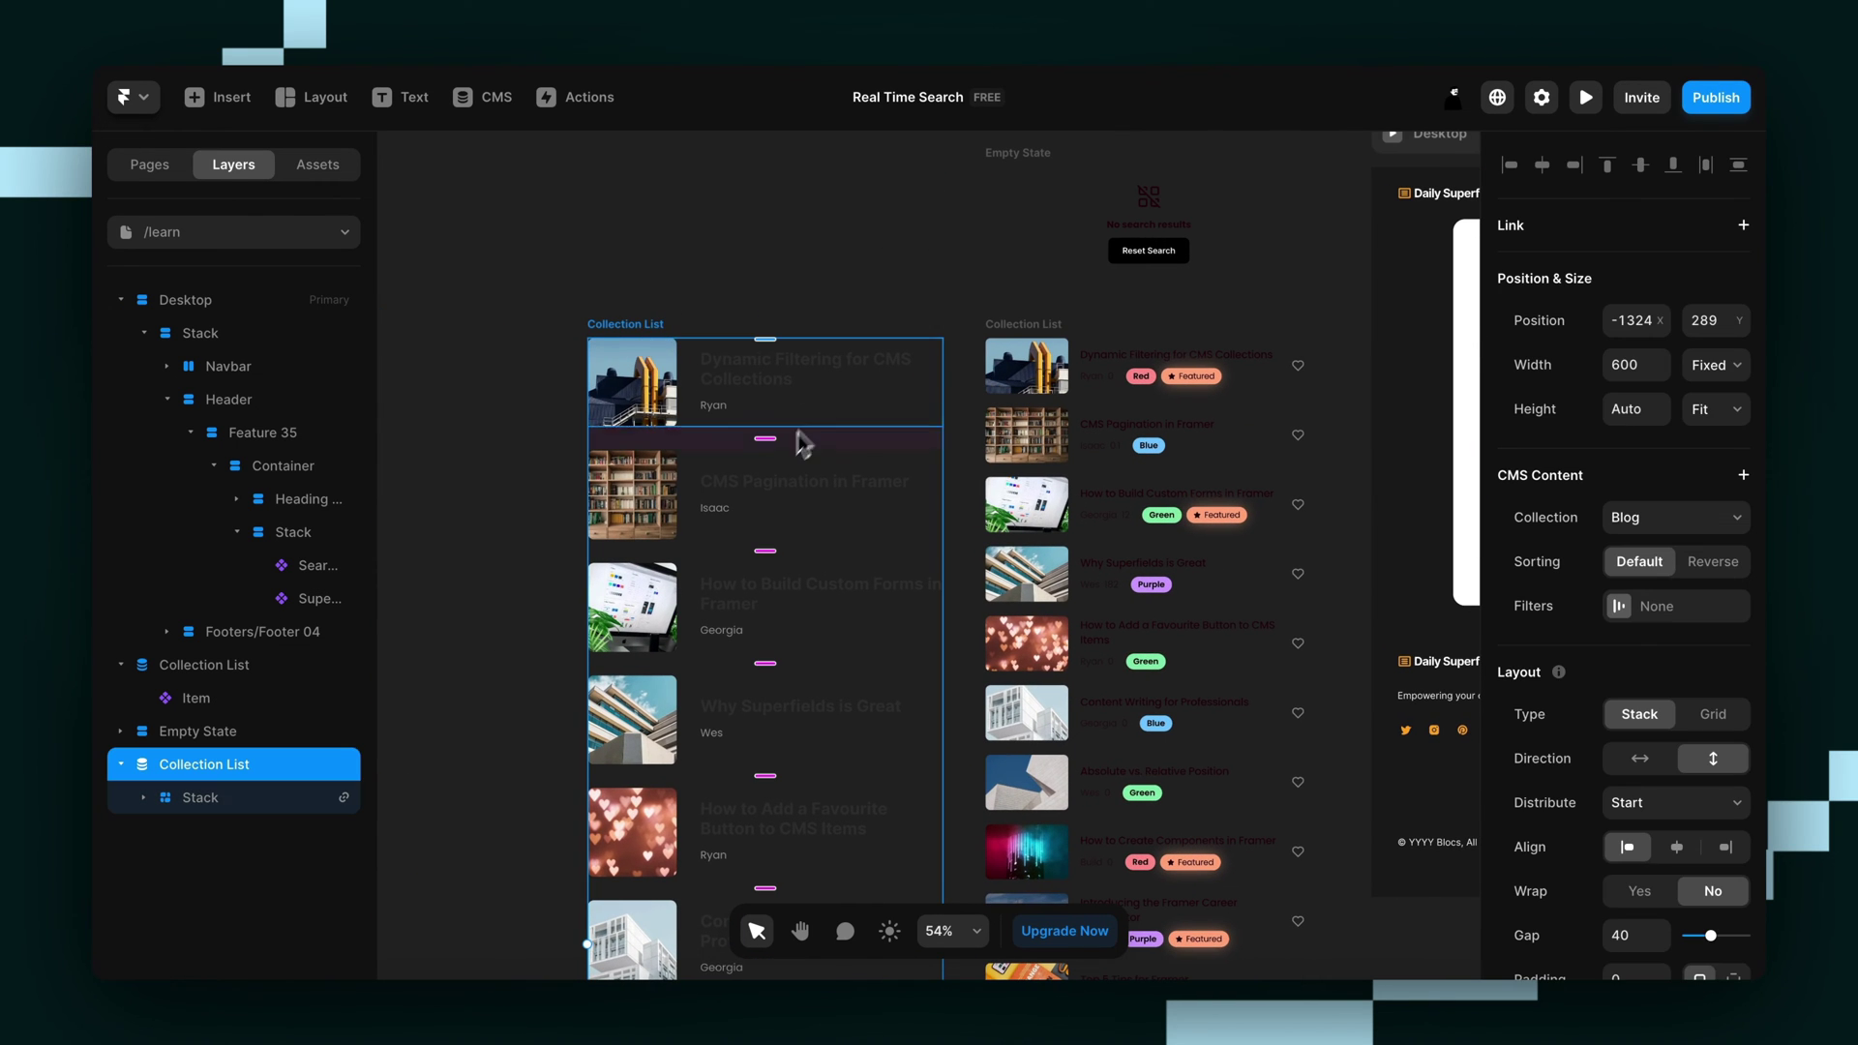
pyautogui.press('BackSpace')
pyautogui.hscroll(5, 793, 444)
pyautogui.scroll(-2, 793, 444)
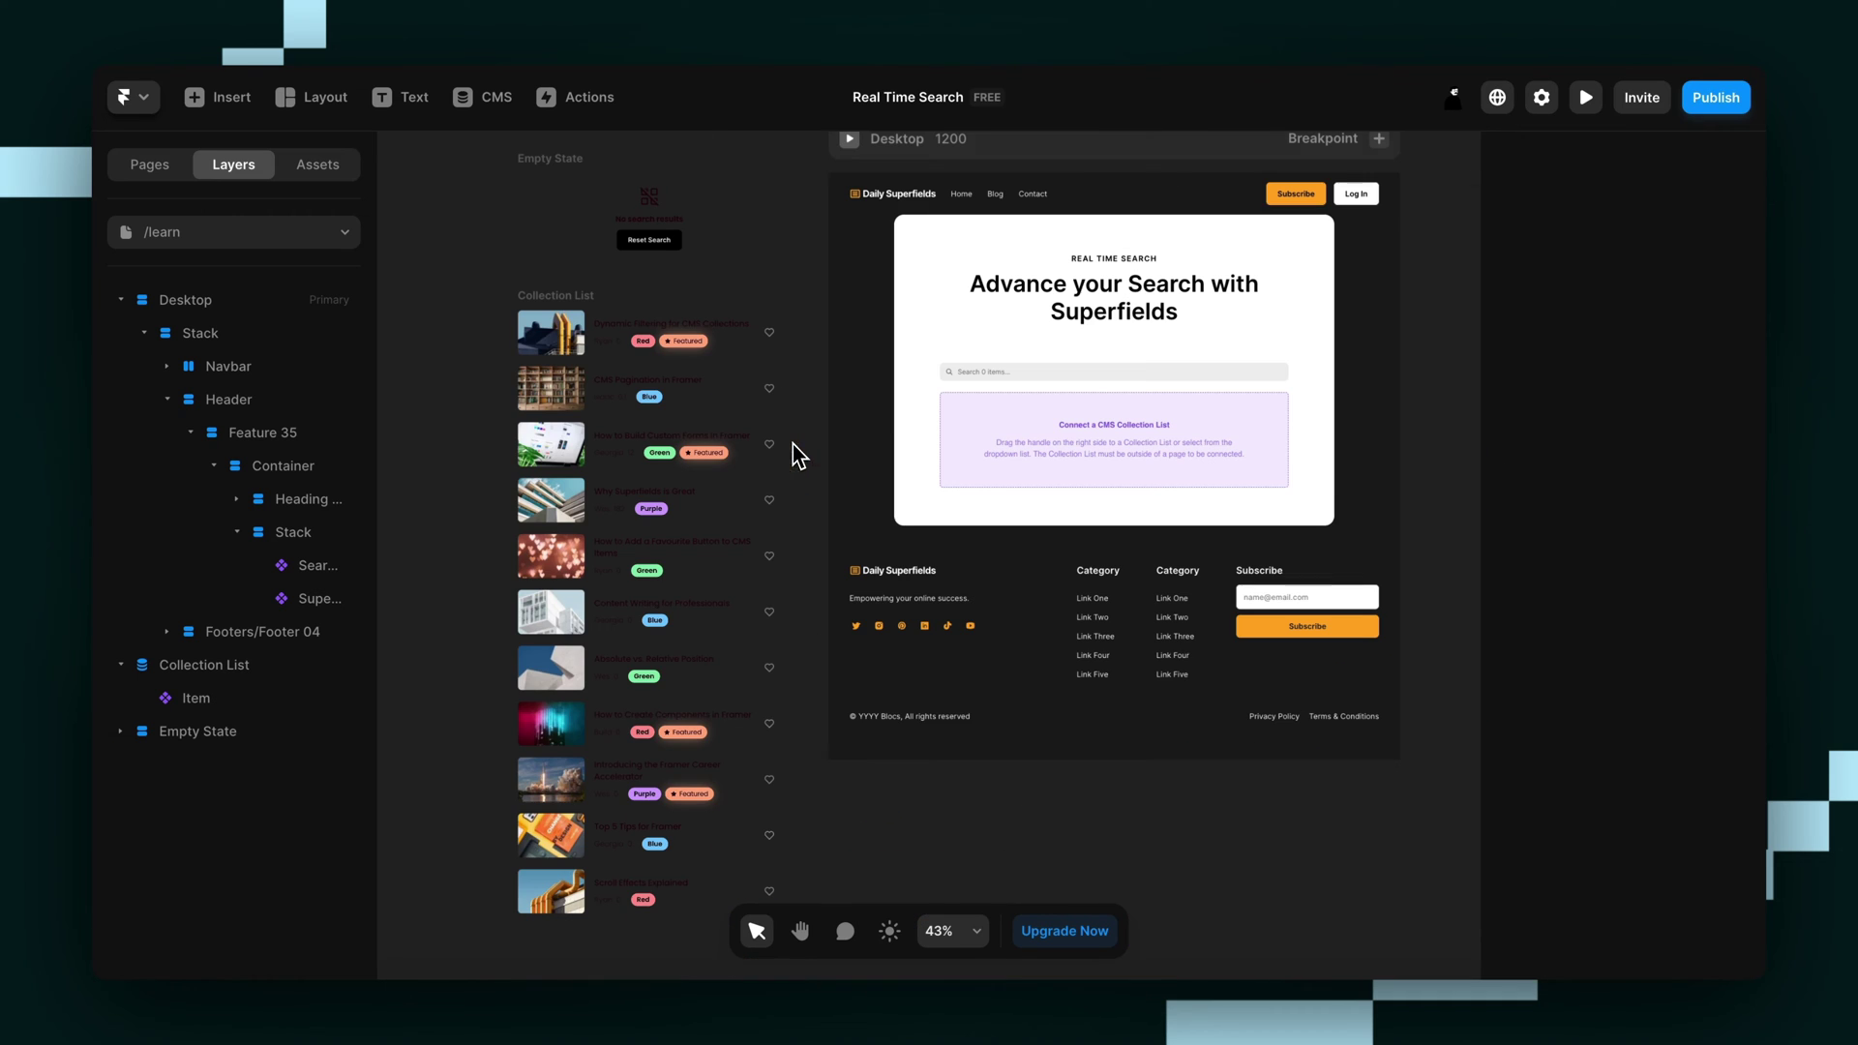
pyautogui.scroll(5, 555, 169)
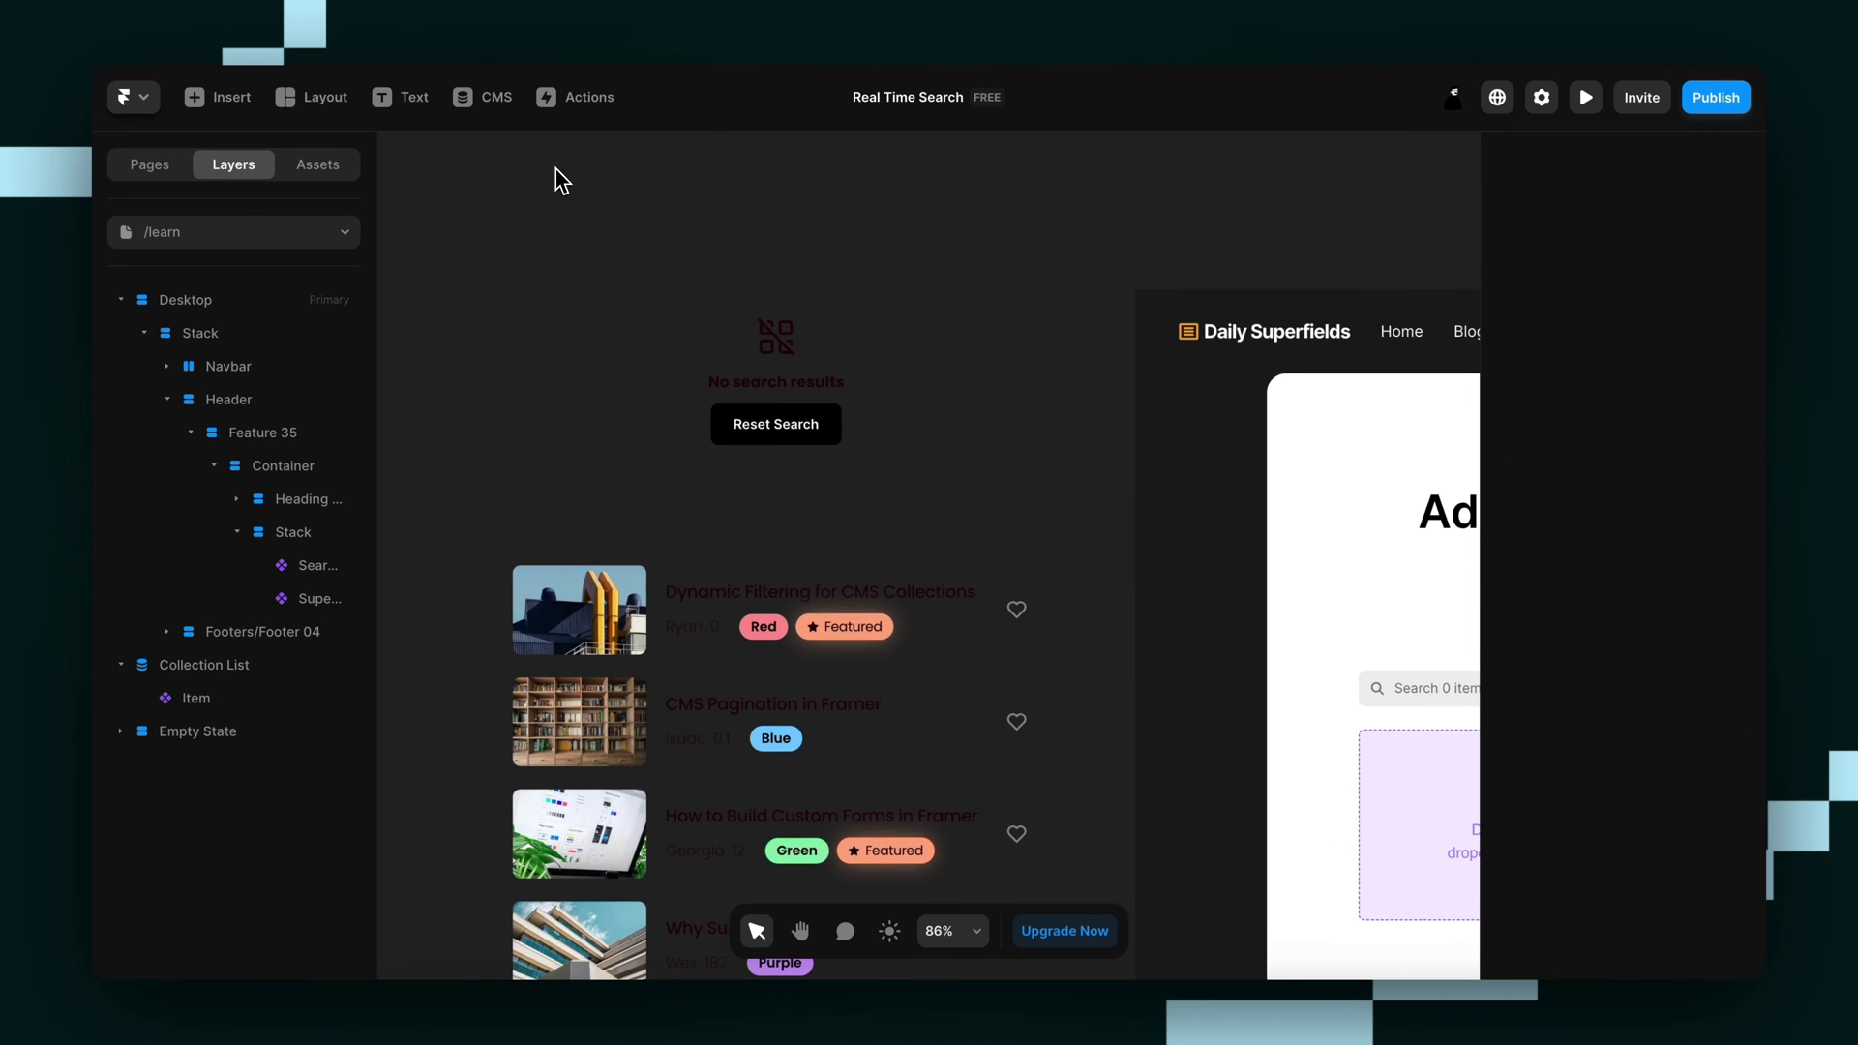
pyautogui.scroll(3, 1204, 513)
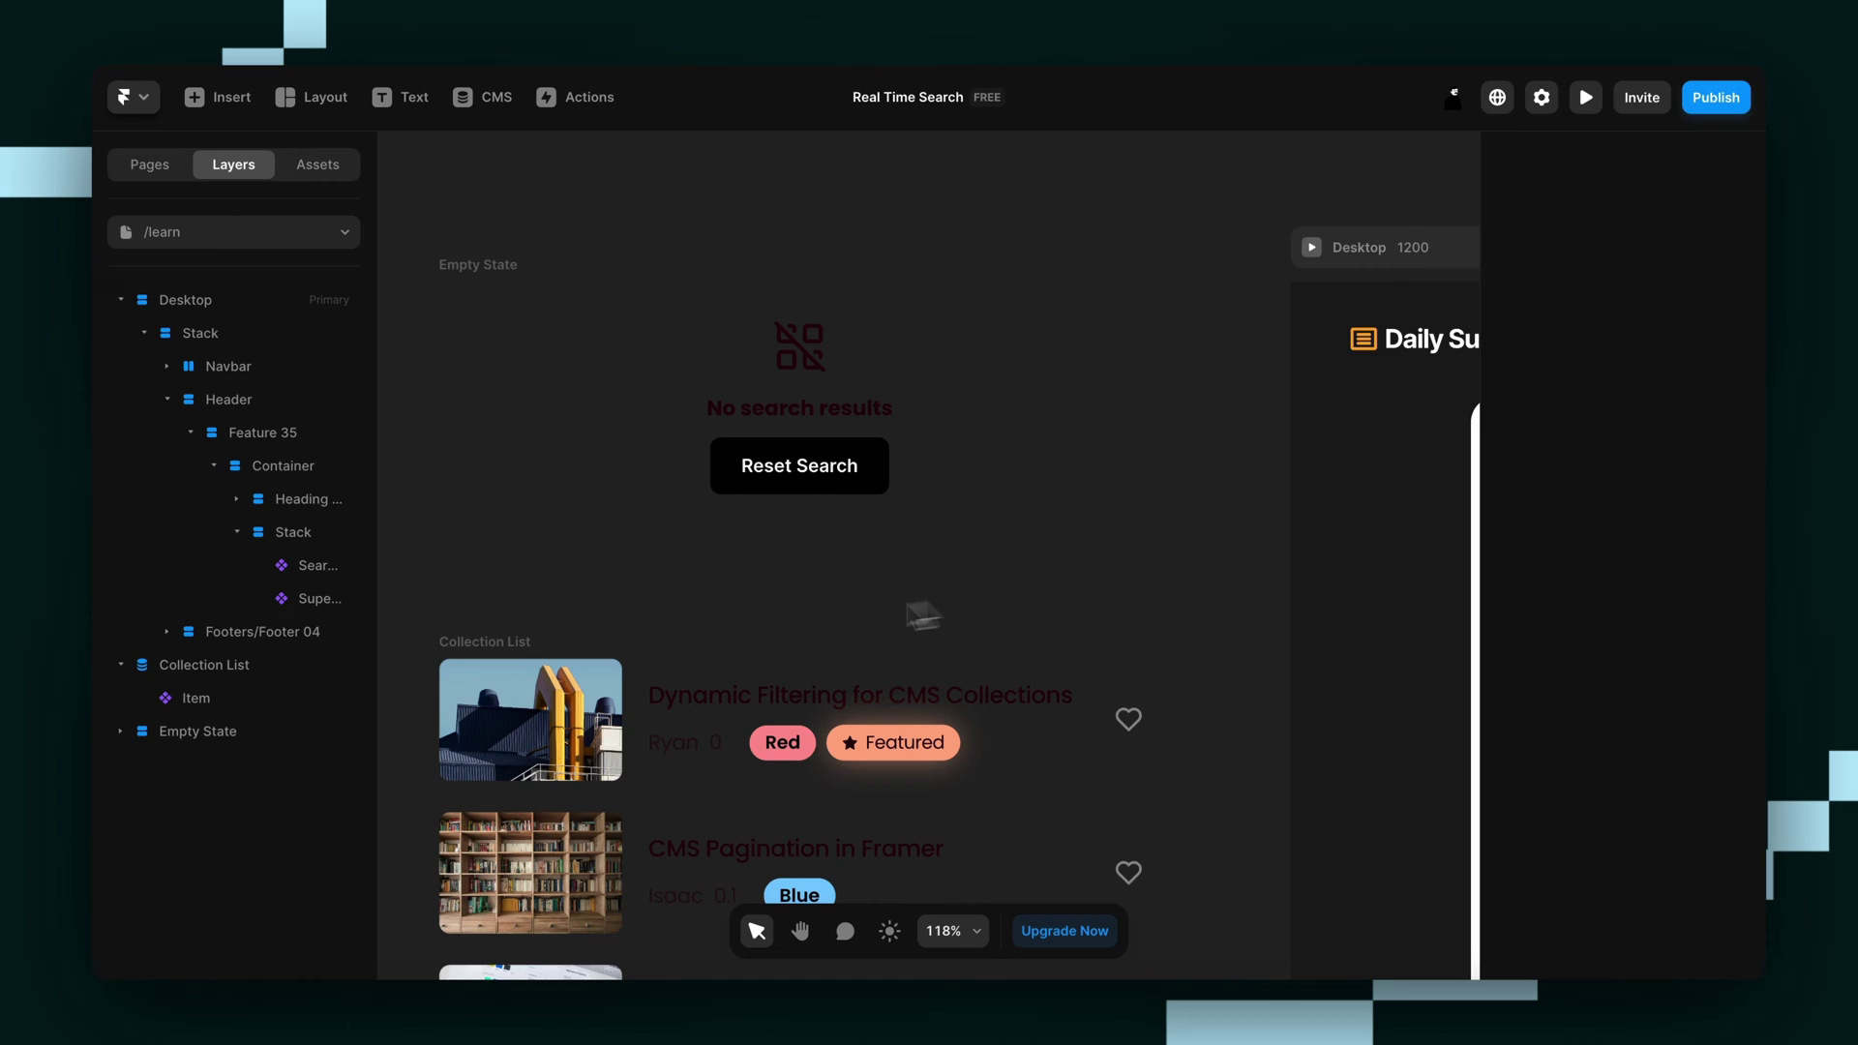
pyautogui.scroll(-2, 683, 612)
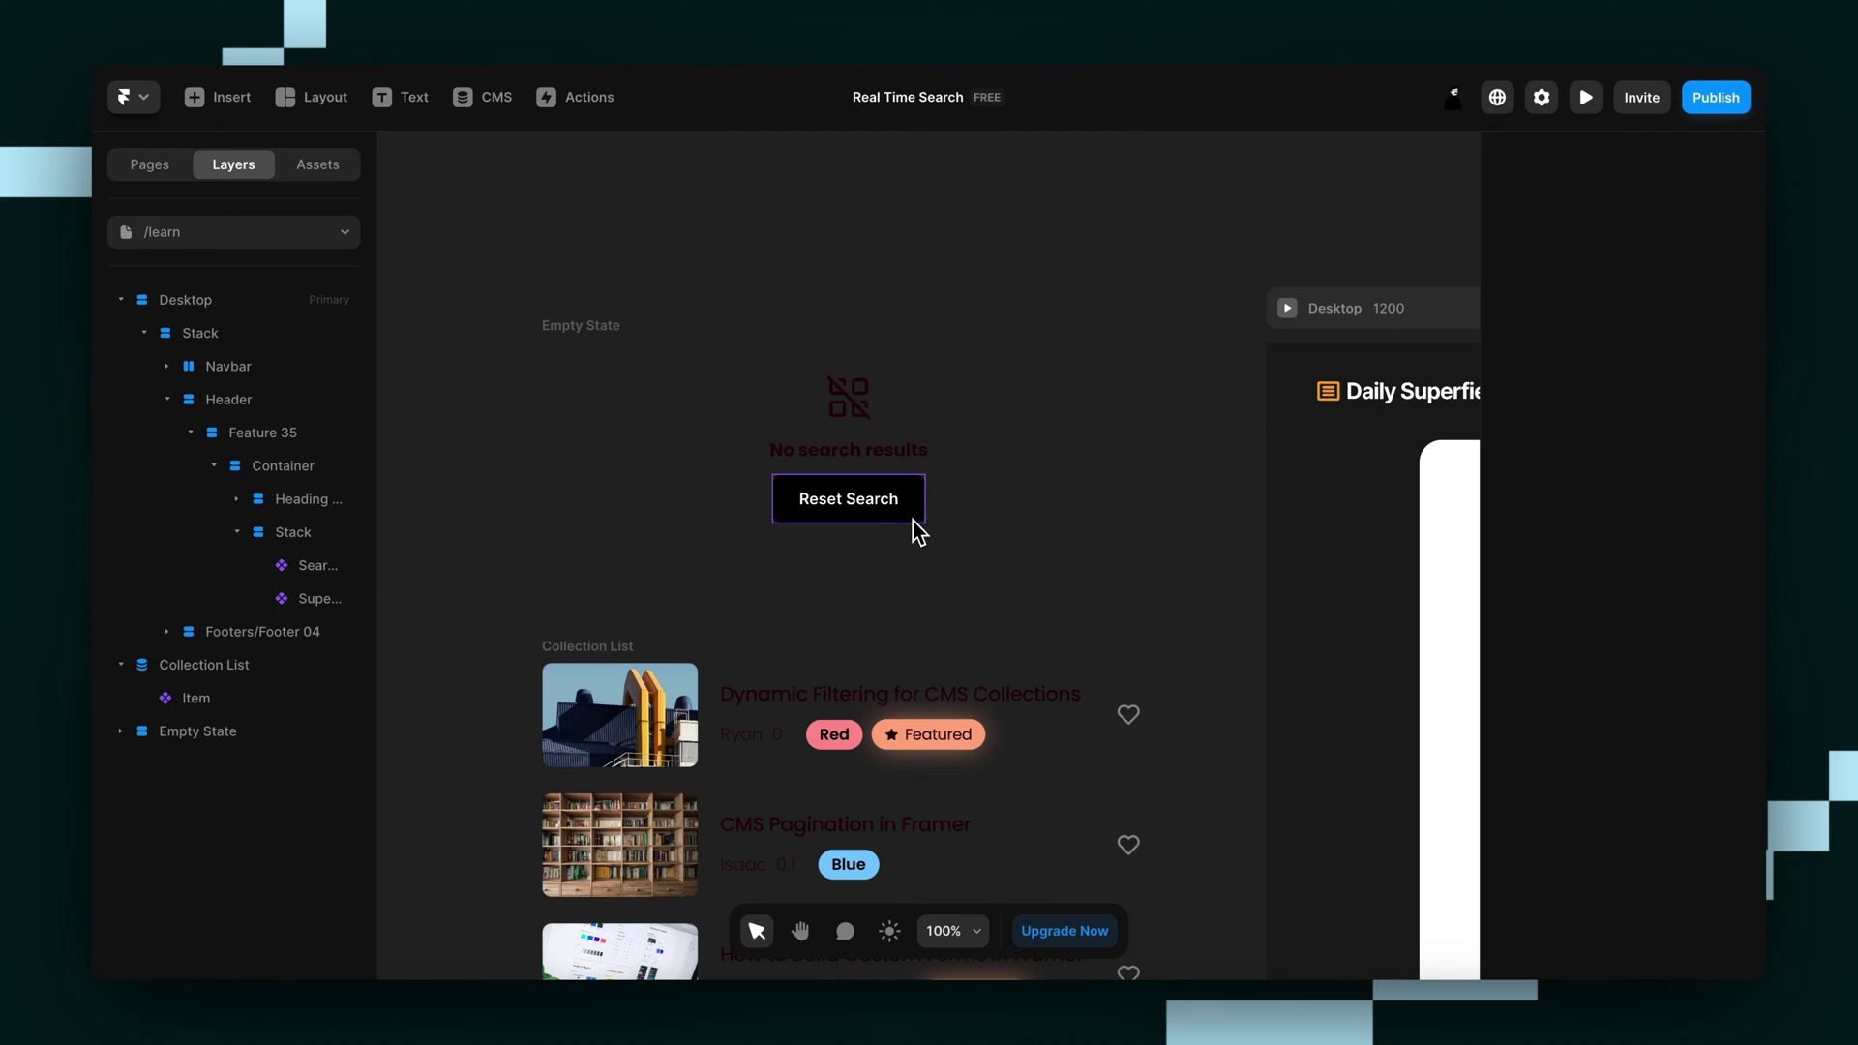
pyautogui.scroll(2, 782, 426)
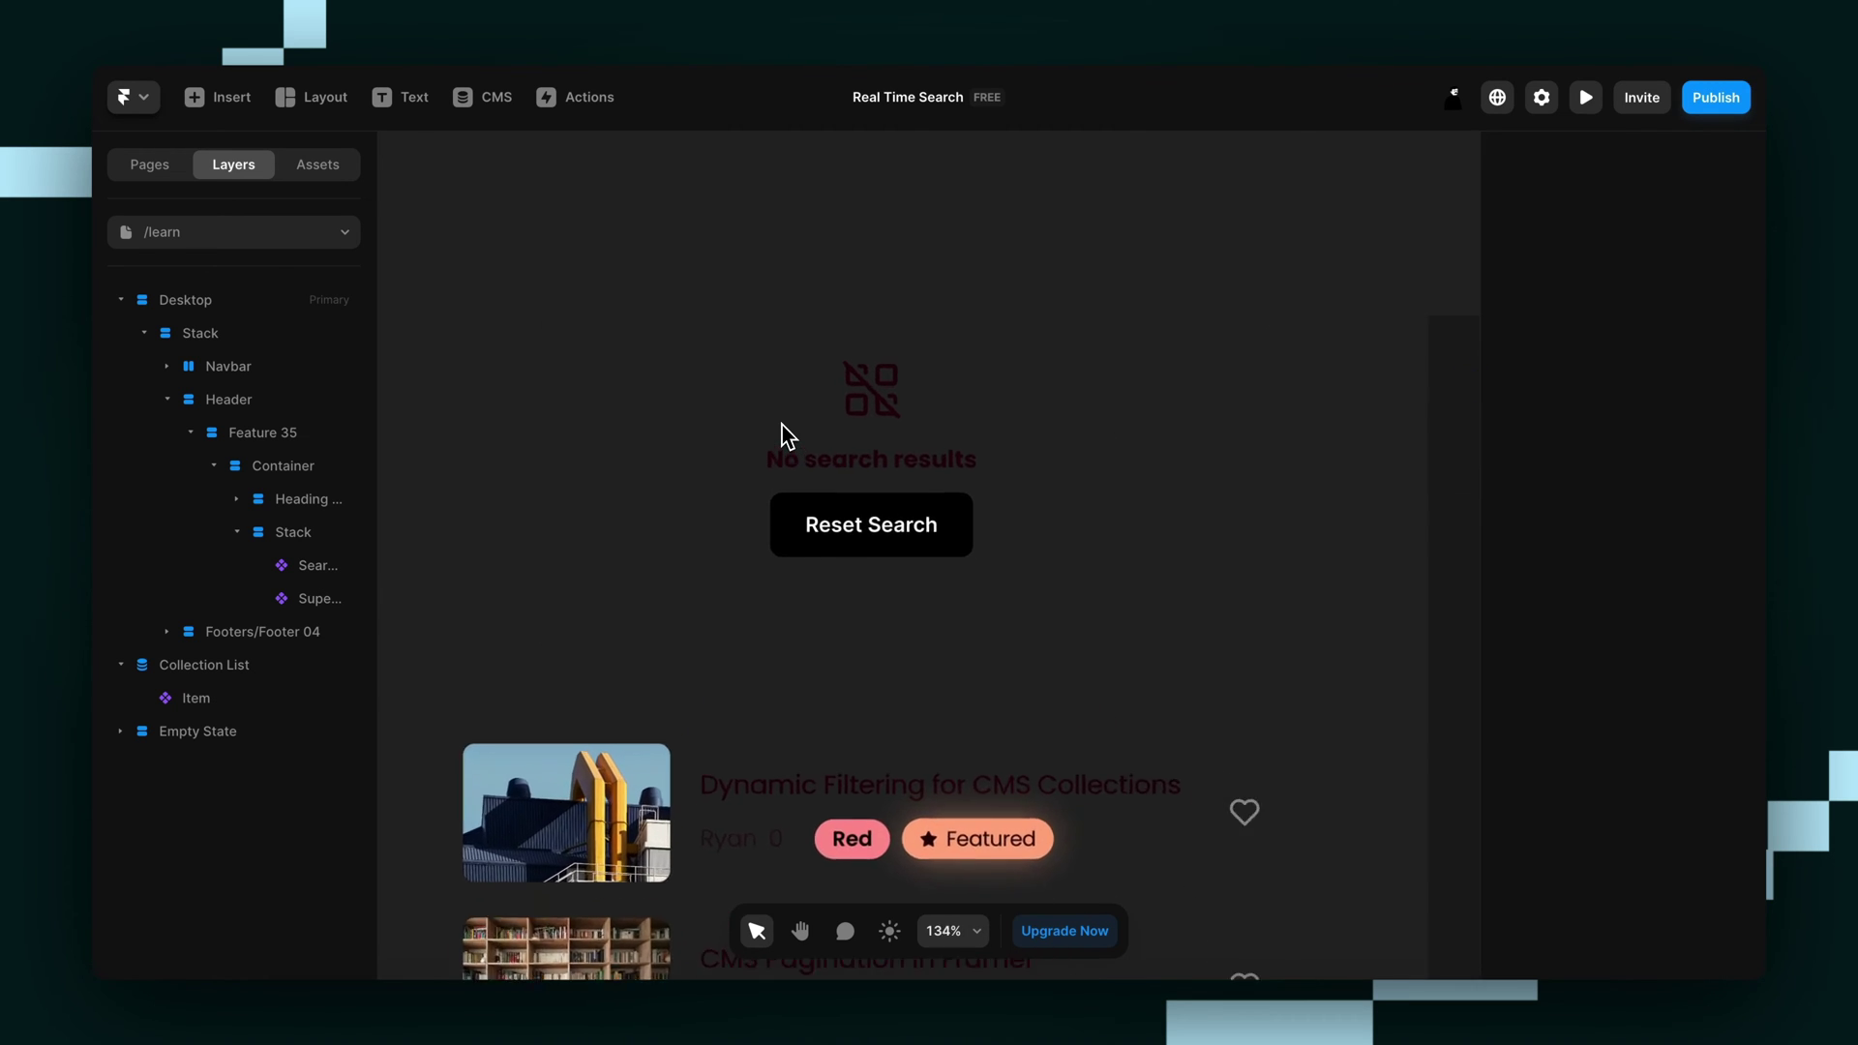
pyautogui.scroll(1, 782, 426)
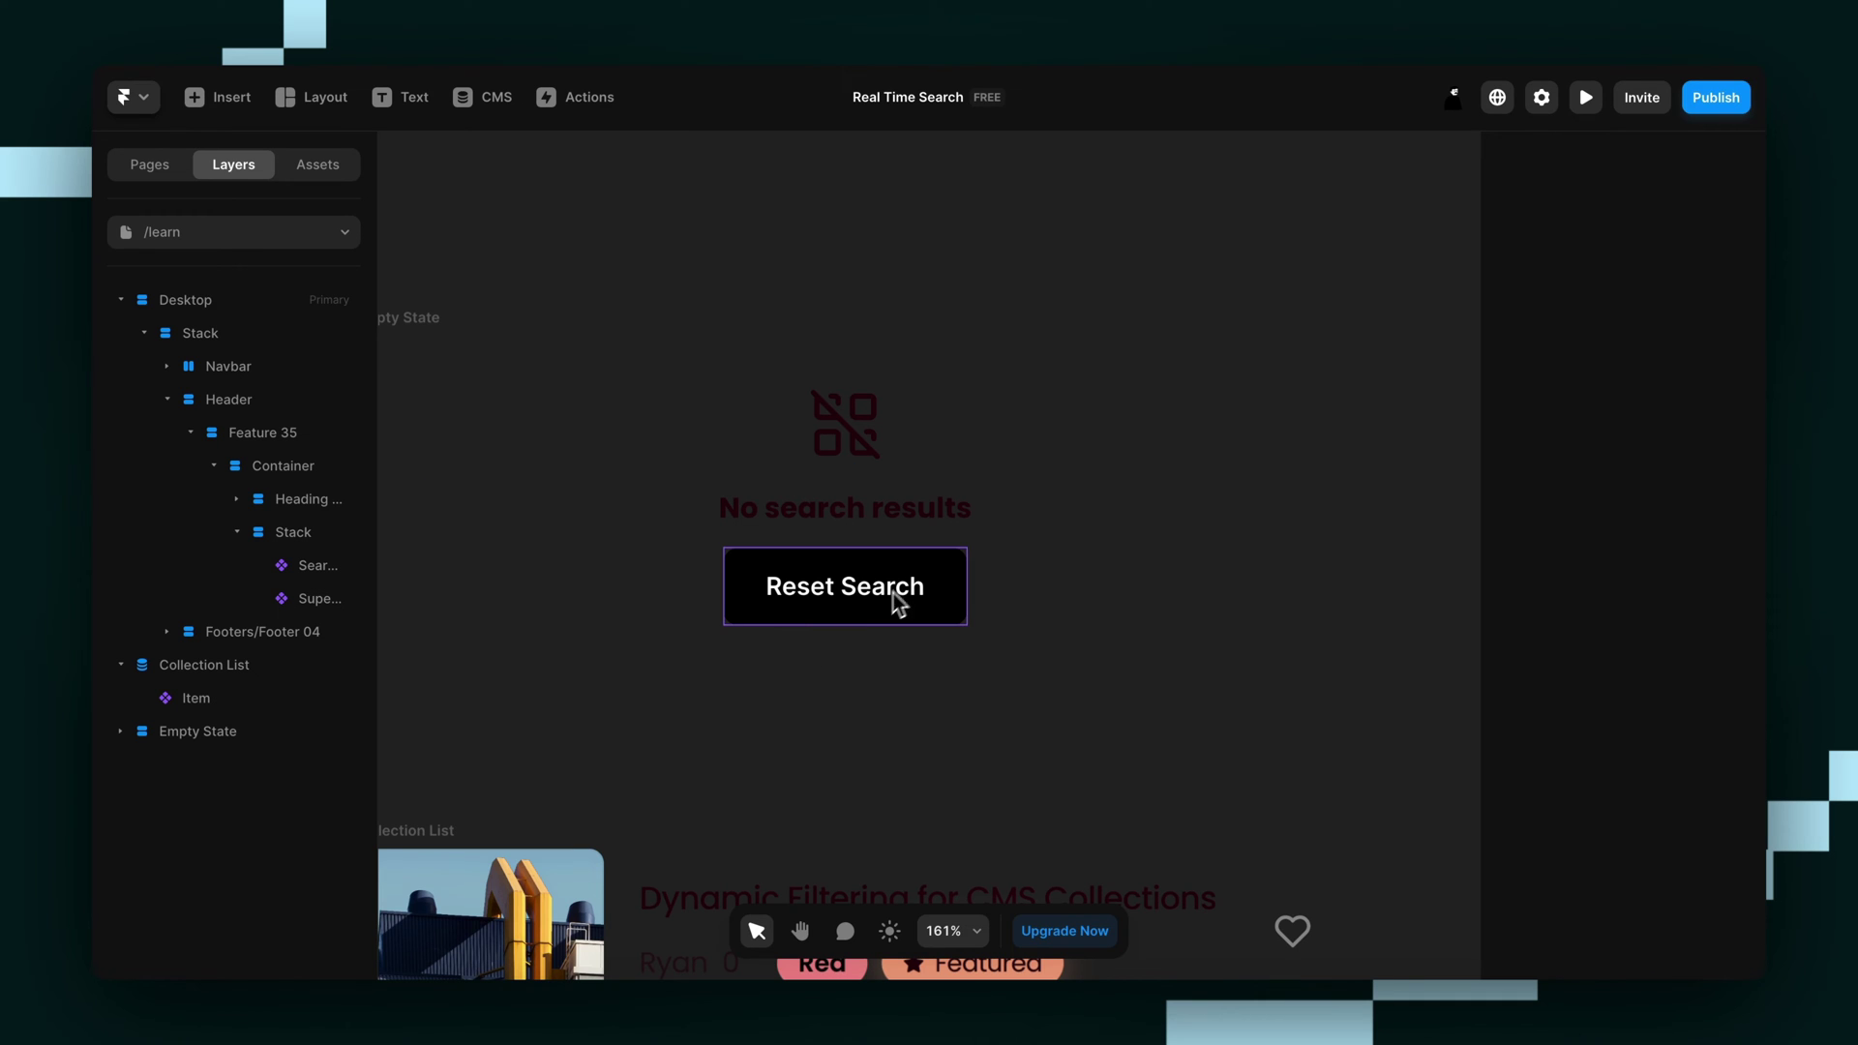
pyautogui.scroll(-2, 864, 605)
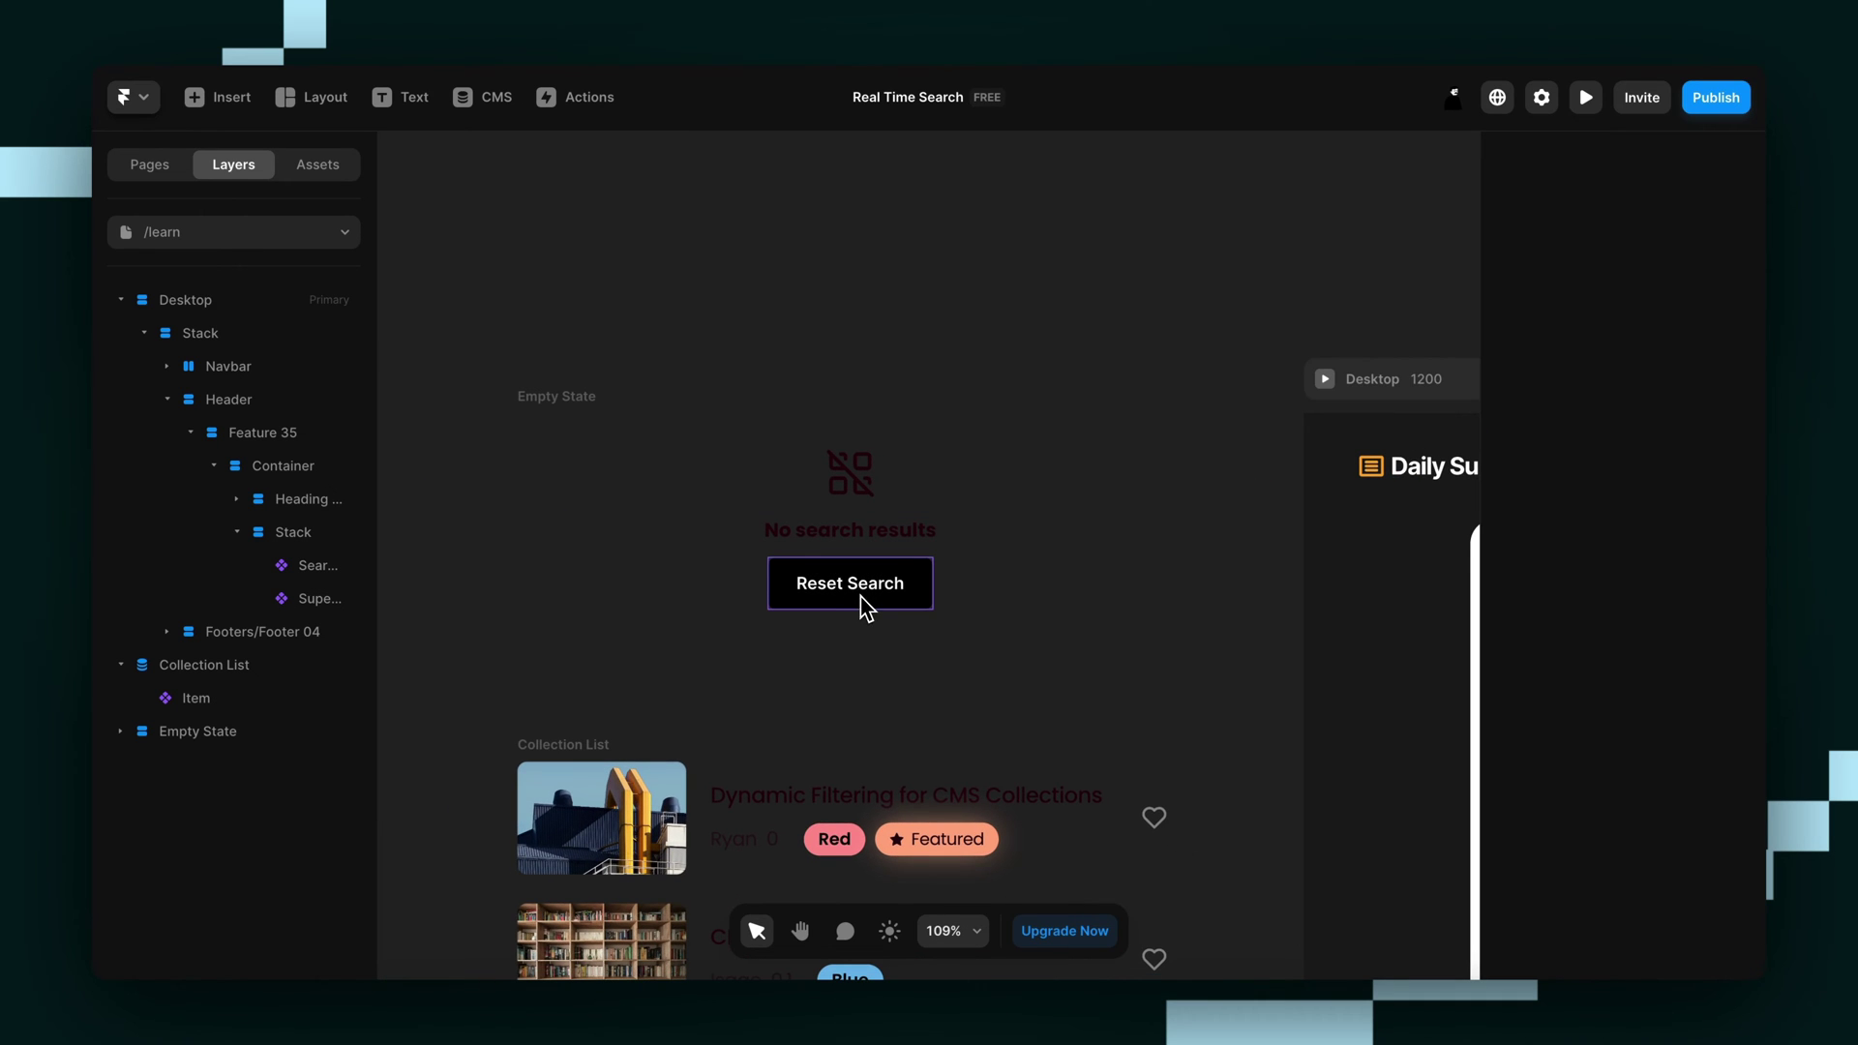
pyautogui.click(864, 605)
pyautogui.click(745, 336)
pyautogui.scroll(-5, 851, 497)
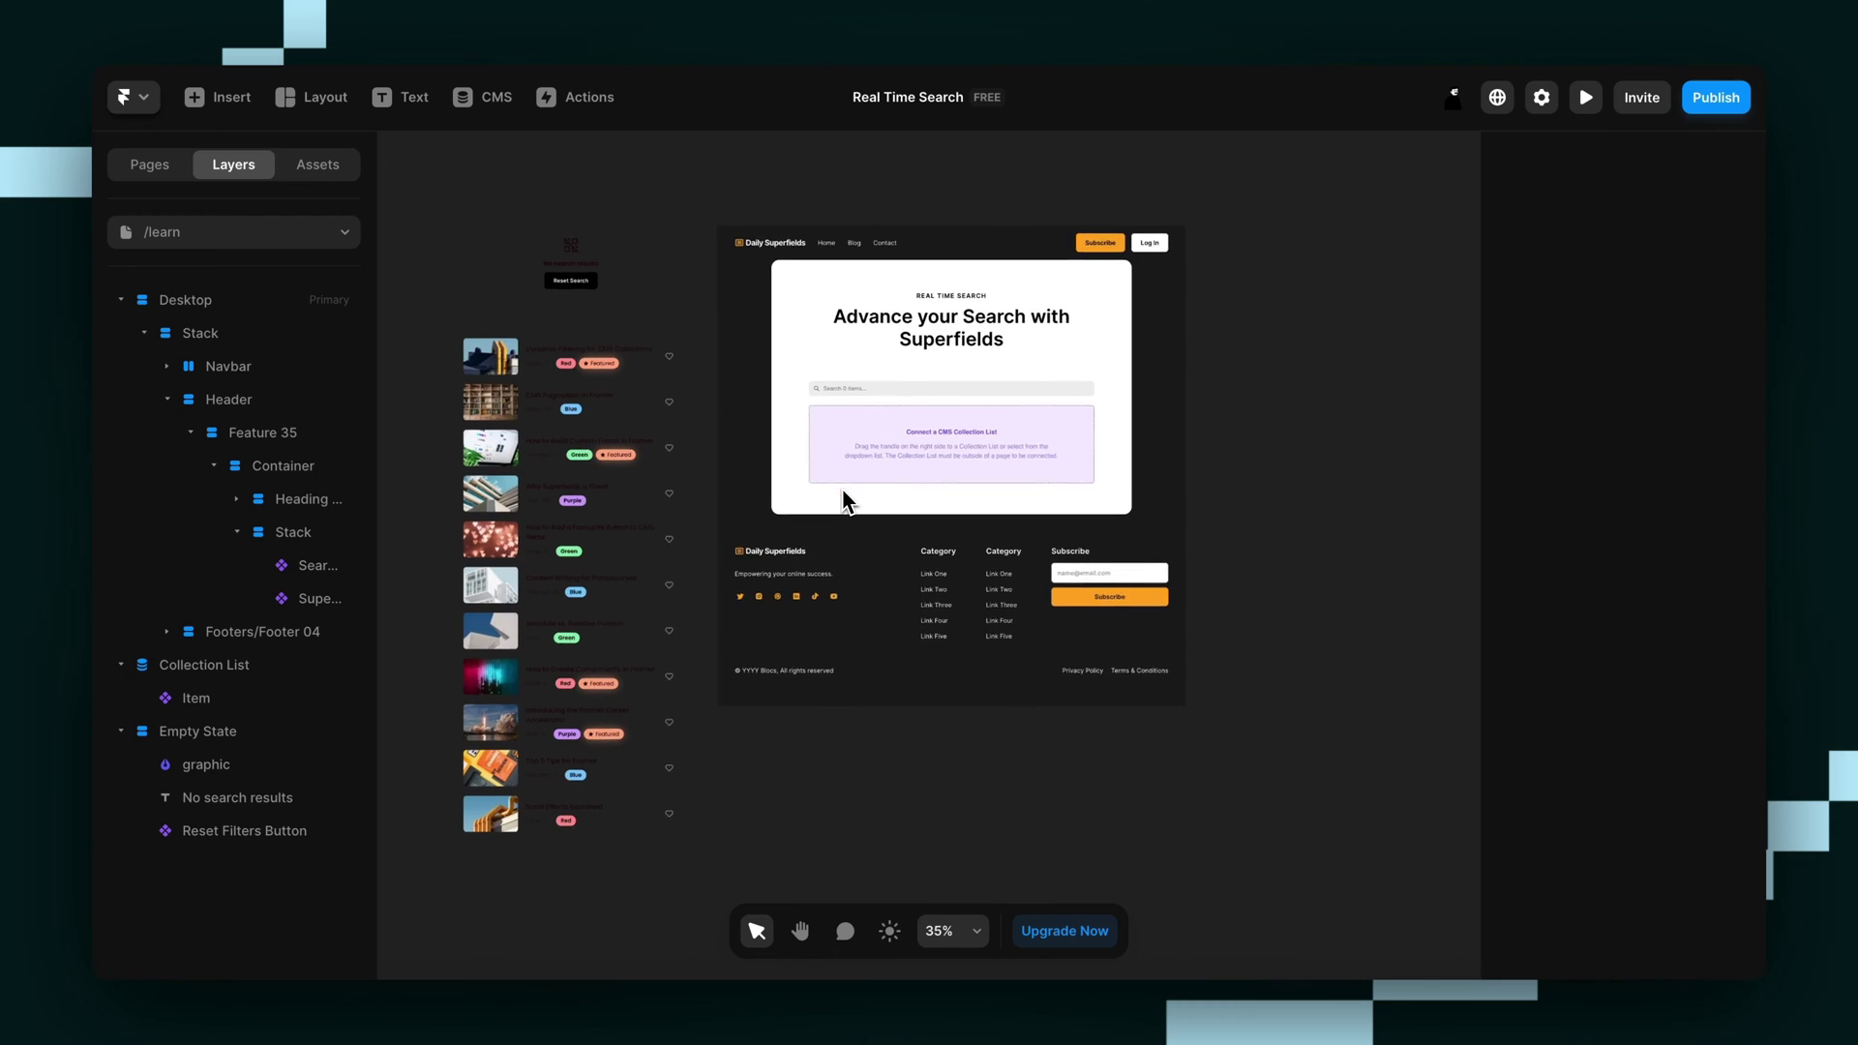
# - Link the Superfields component to the blog Collection List and set Empty State as its no-results view
pyautogui.click(929, 479)
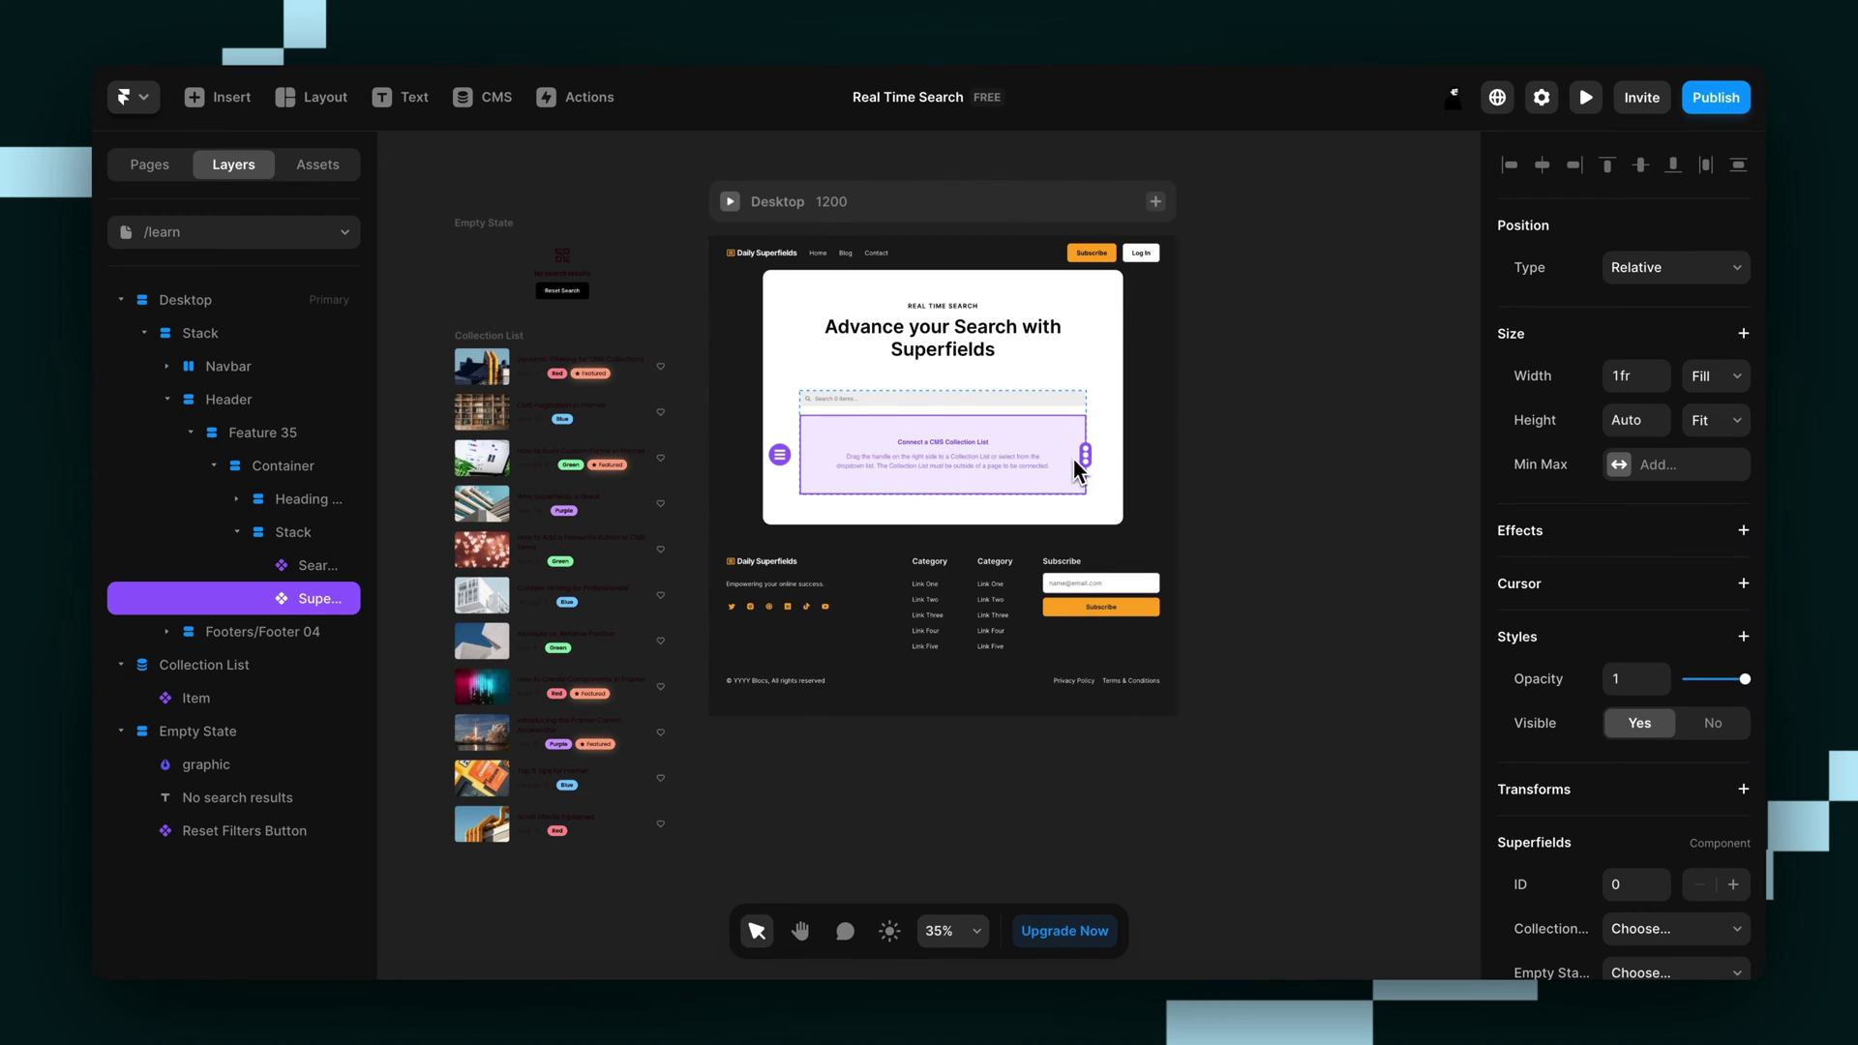
pyautogui.moveTo(1086, 451)
pyautogui.mouseDown()
pyautogui.moveTo(629, 581)
pyautogui.moveTo(574, 538)
pyautogui.mouseUp()
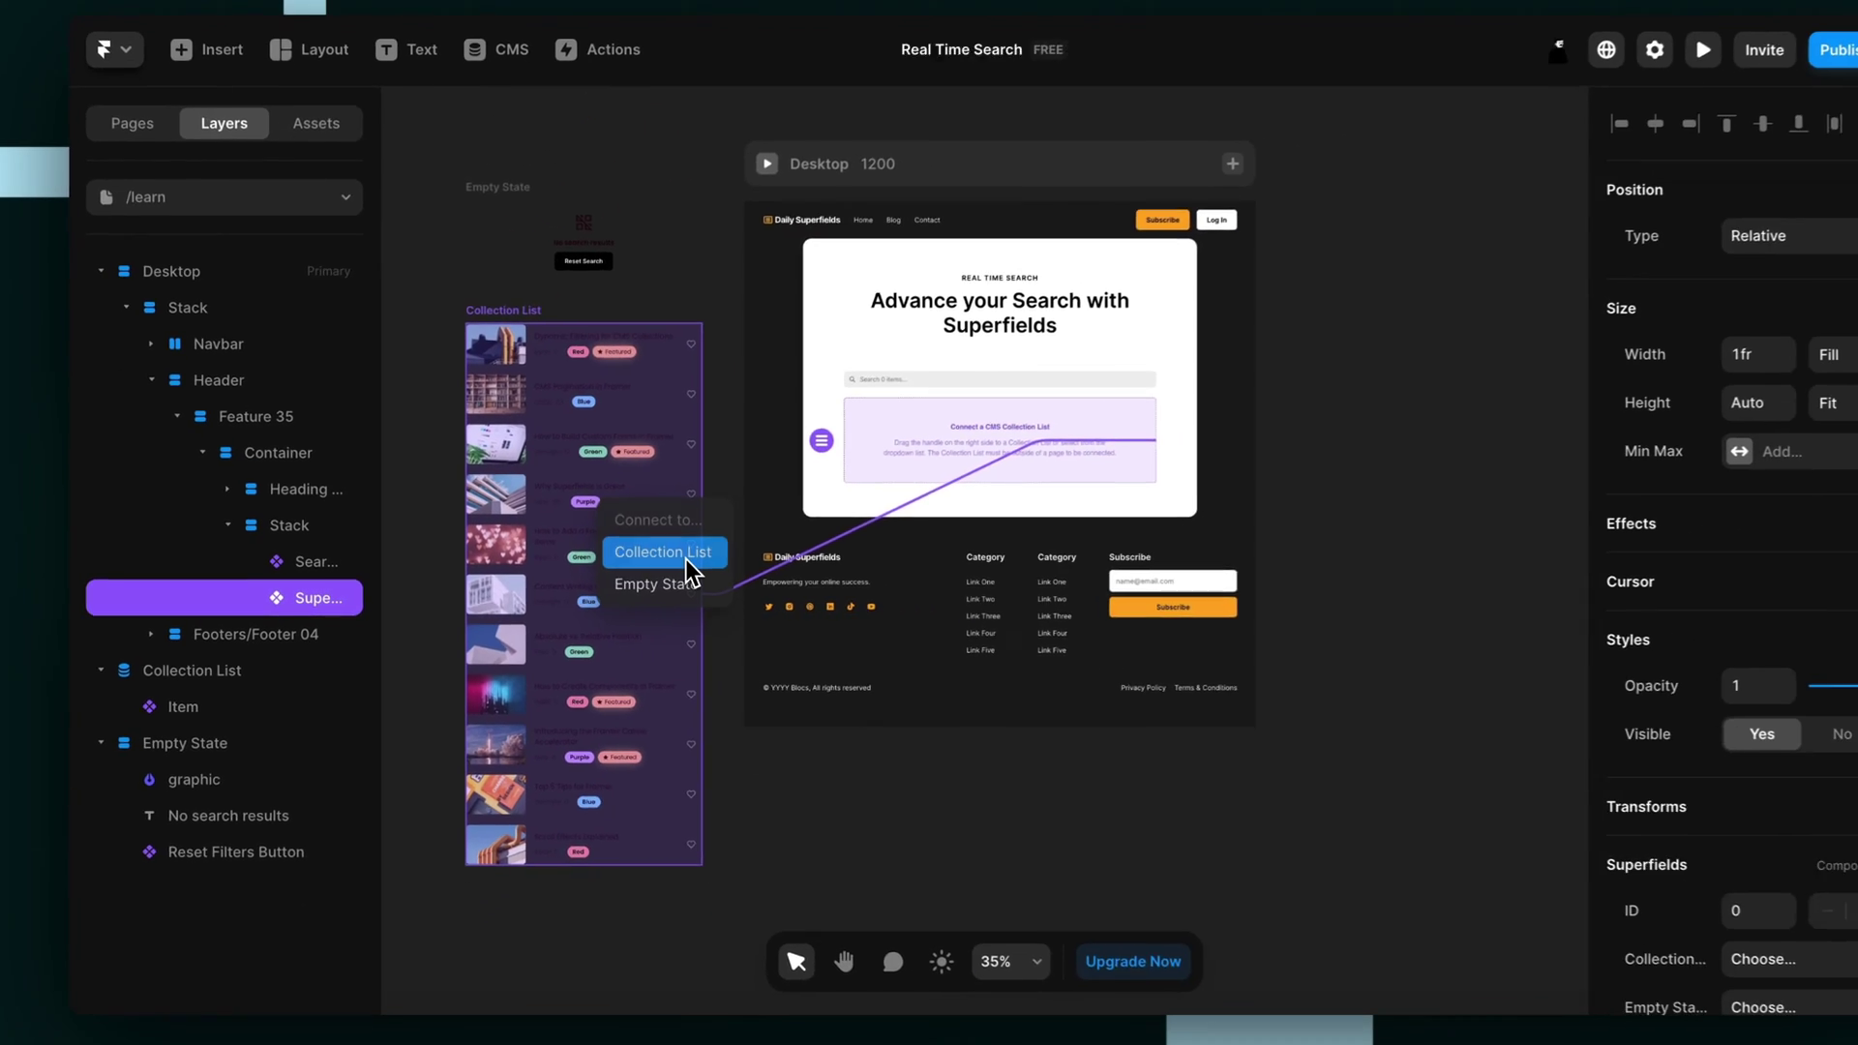
pyautogui.click(978, 519)
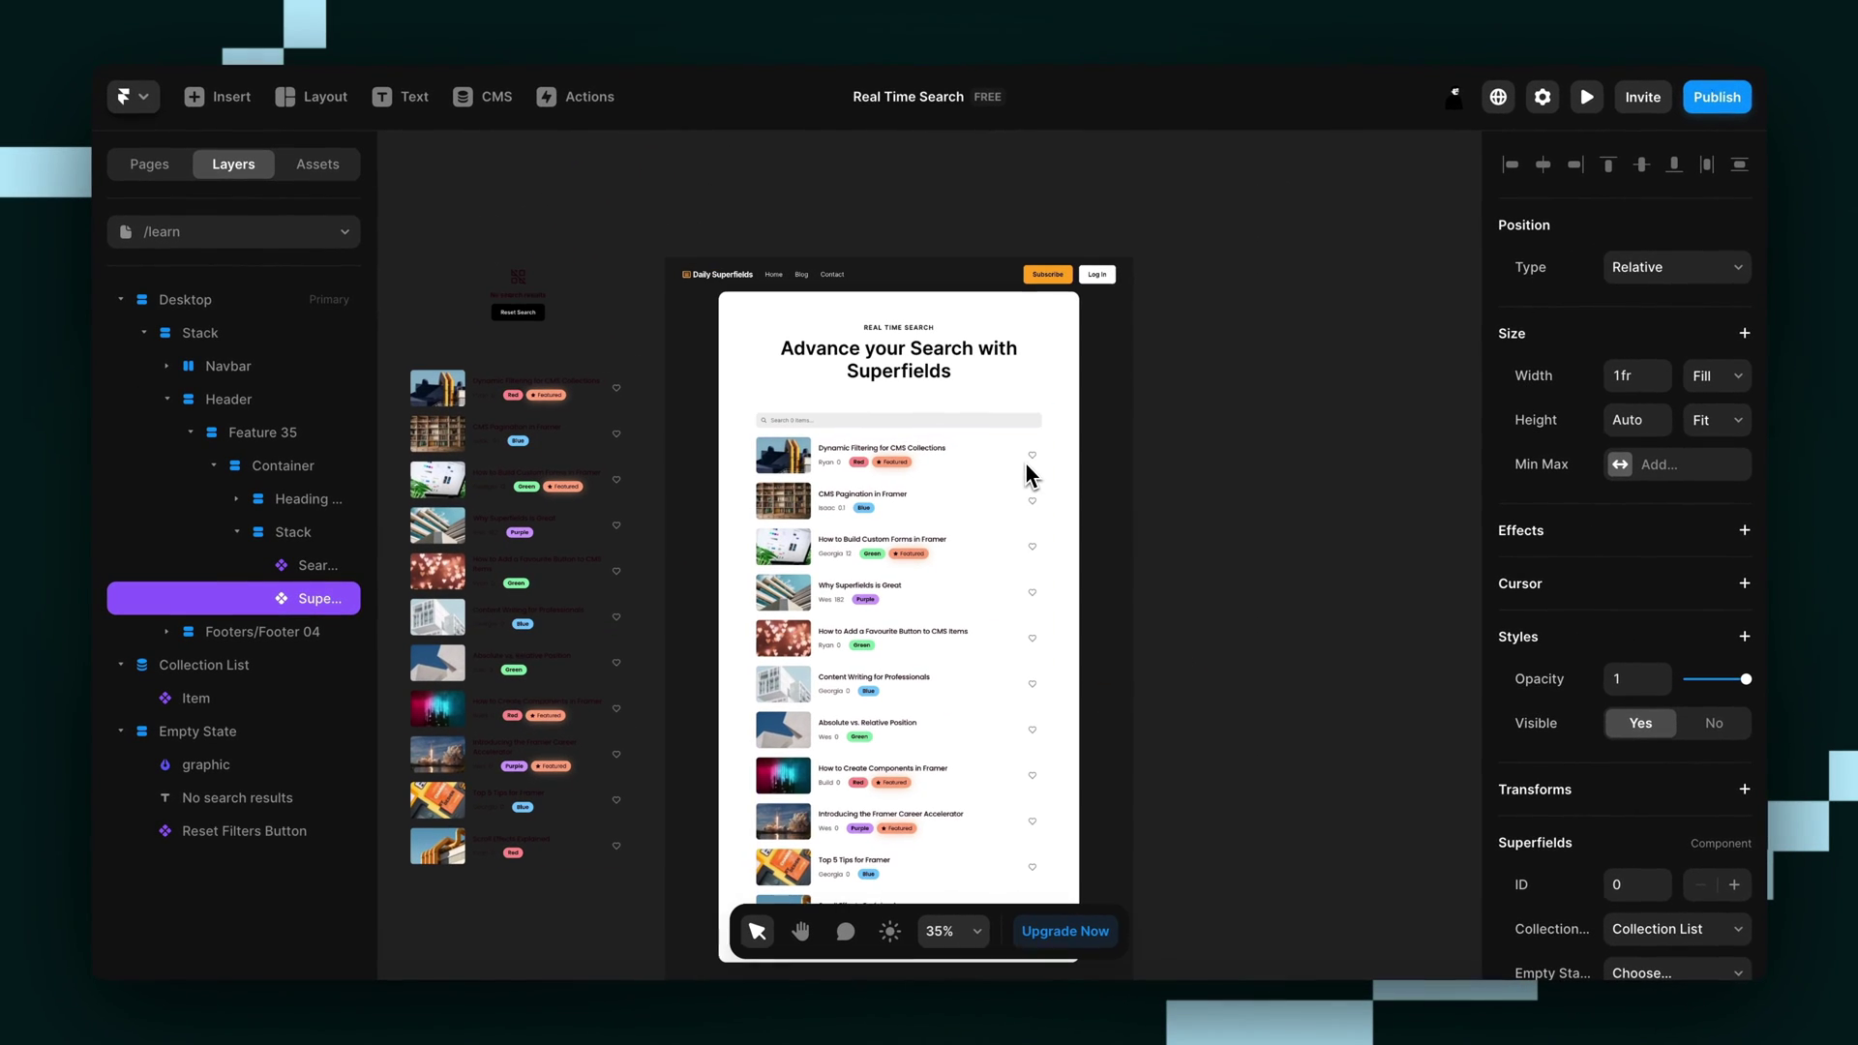
pyautogui.moveTo(1041, 685); pyautogui.dragTo(585, 305)
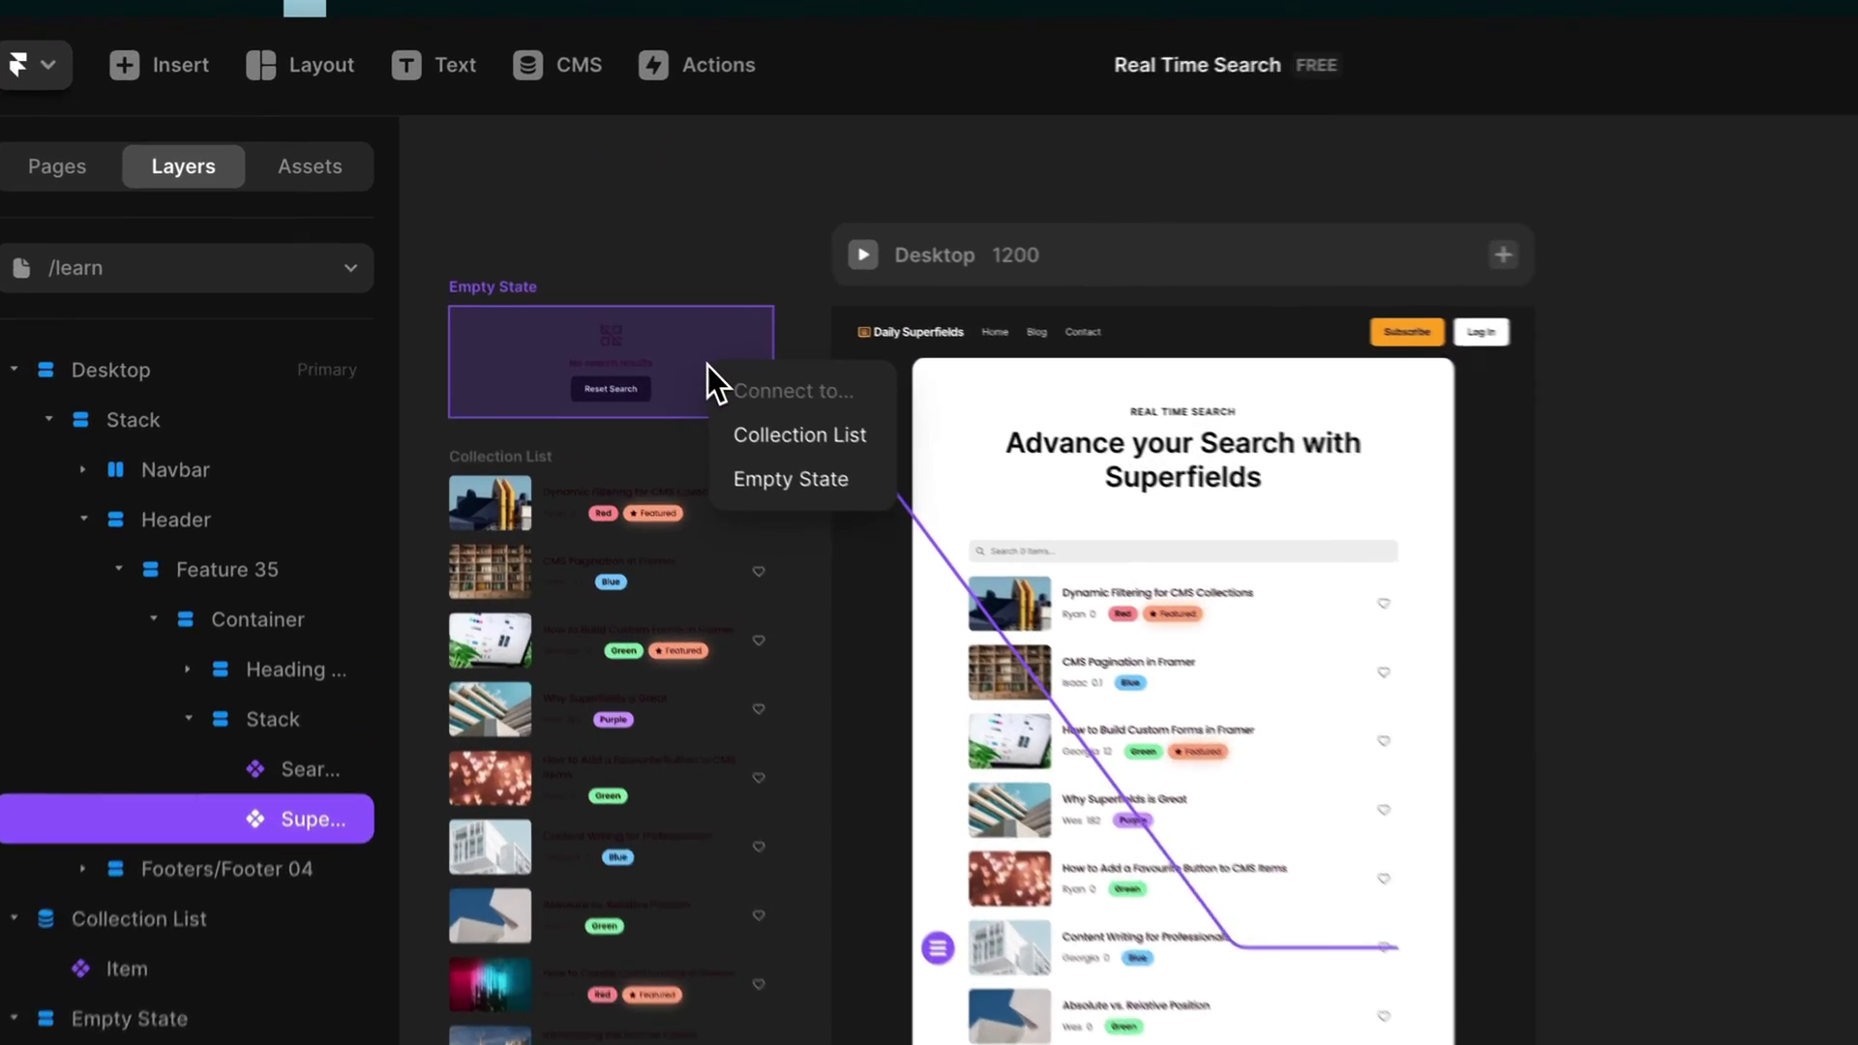
pyautogui.click(823, 489)
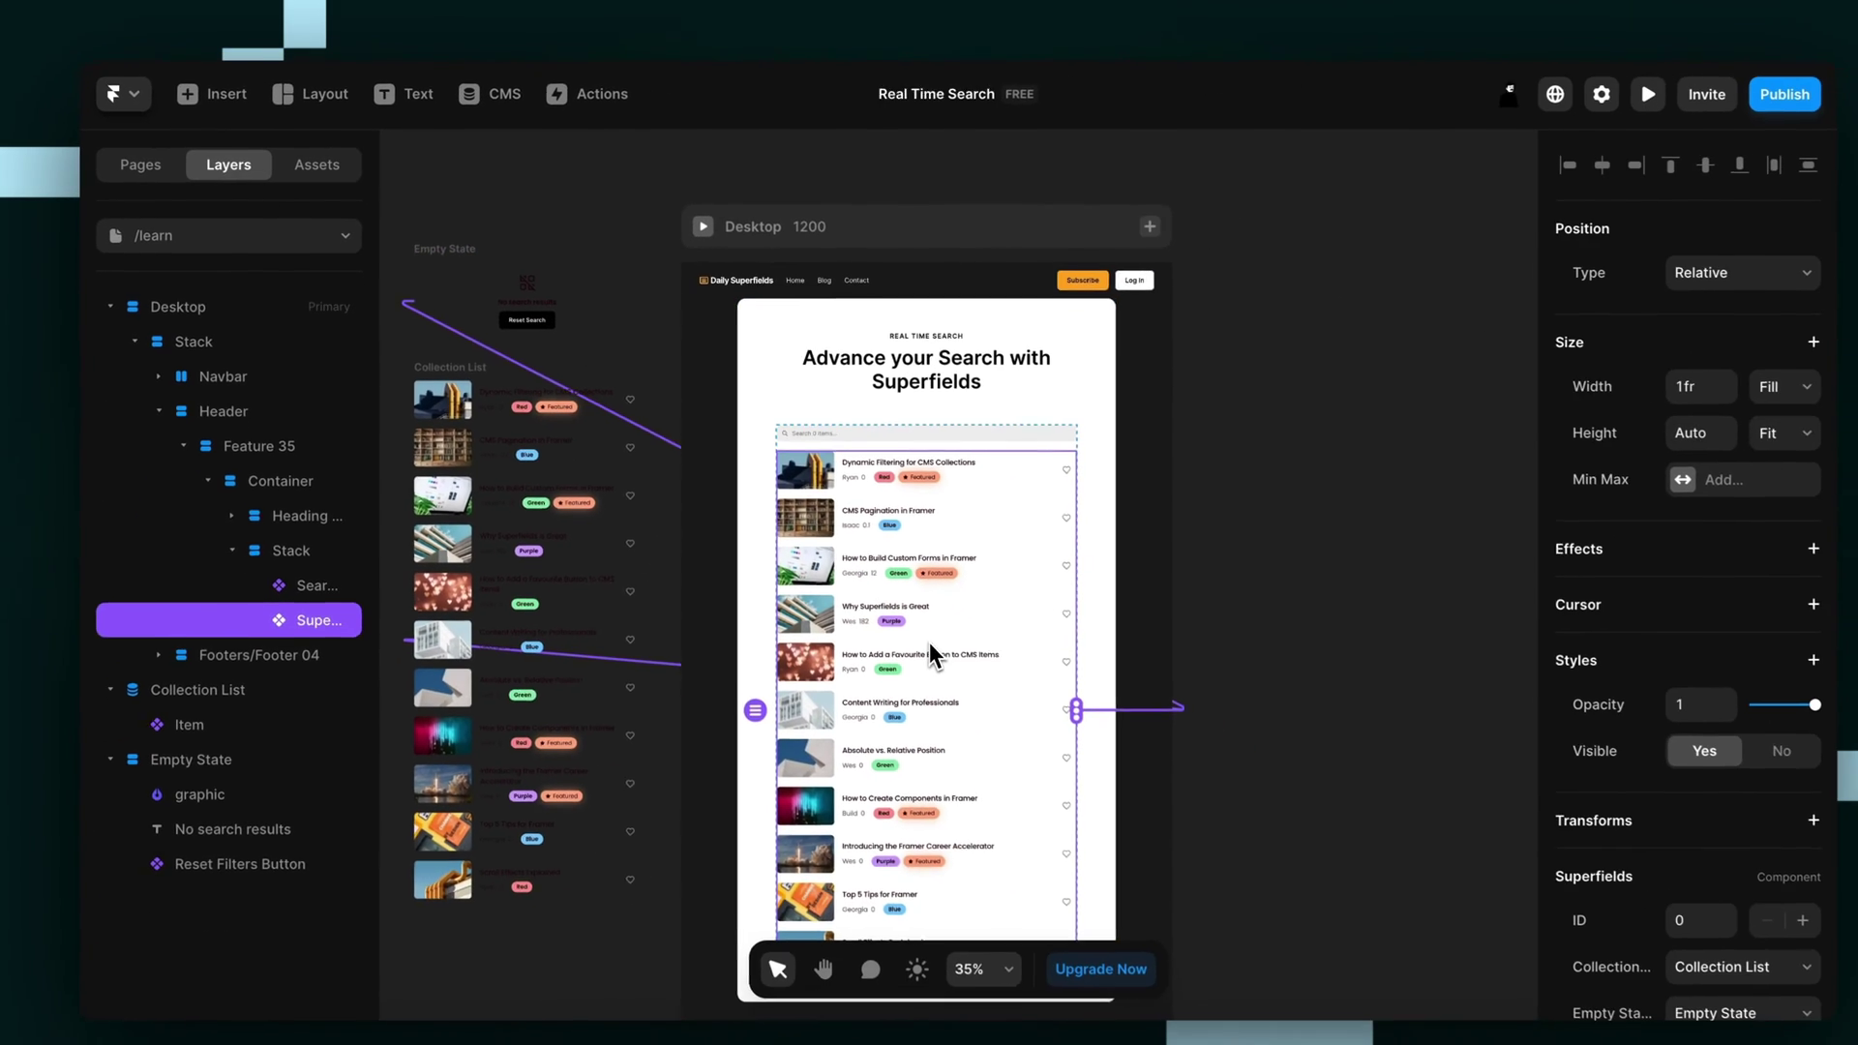
pyautogui.scroll(-2, 929, 641)
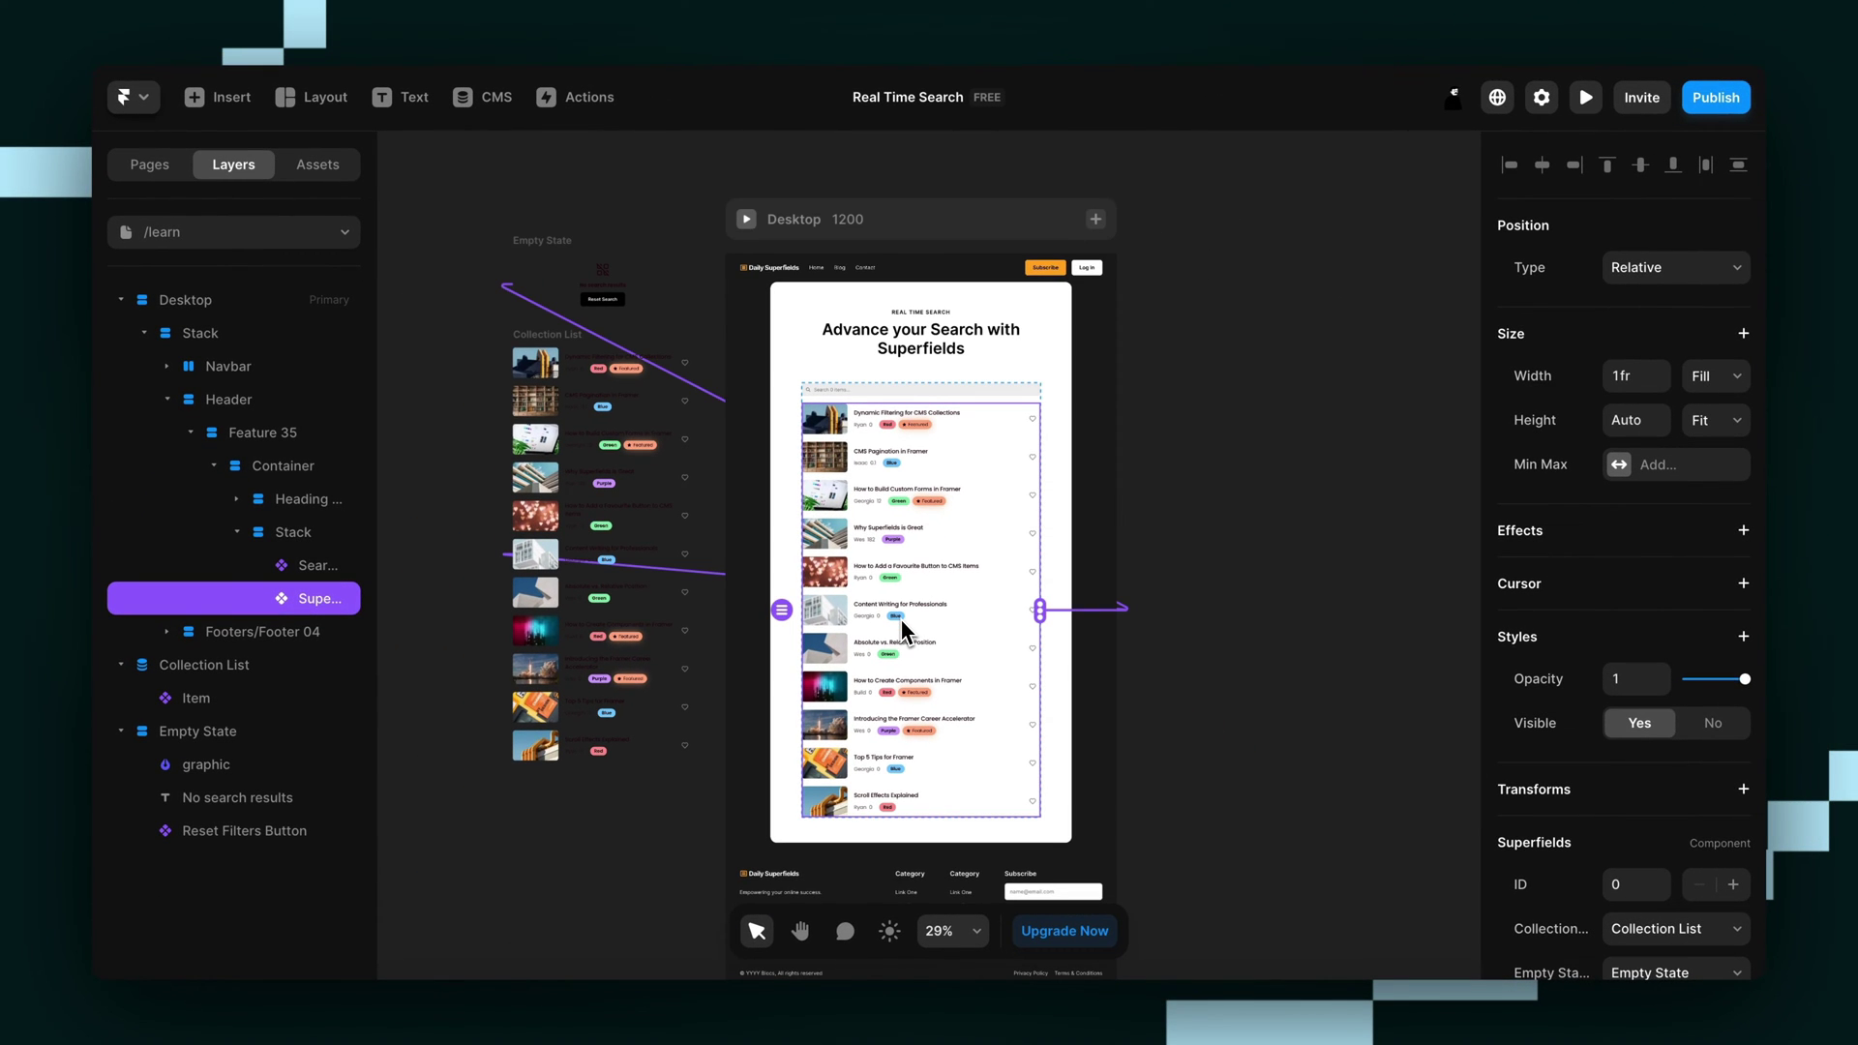
# - In preview, search 'Dyna' to filter by title, then an author name that shows the Empty State
pyautogui.click(747, 223)
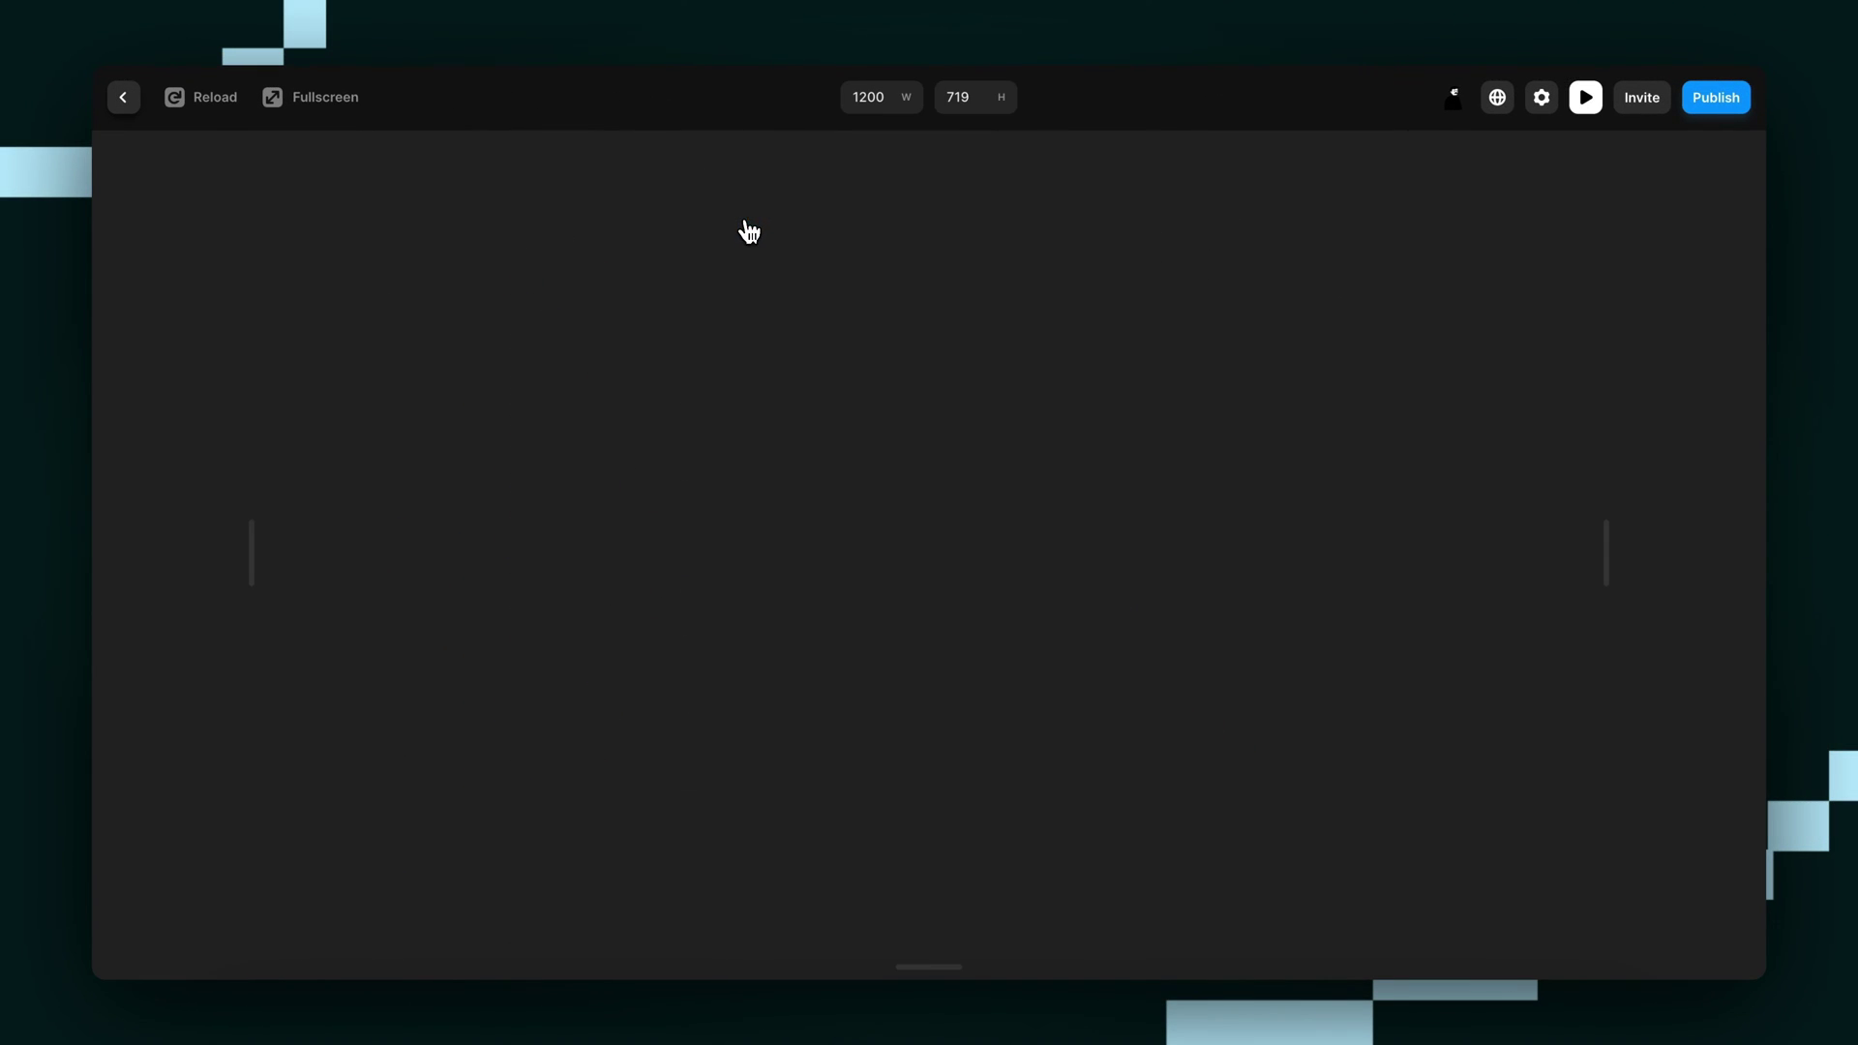
pyautogui.click(748, 603)
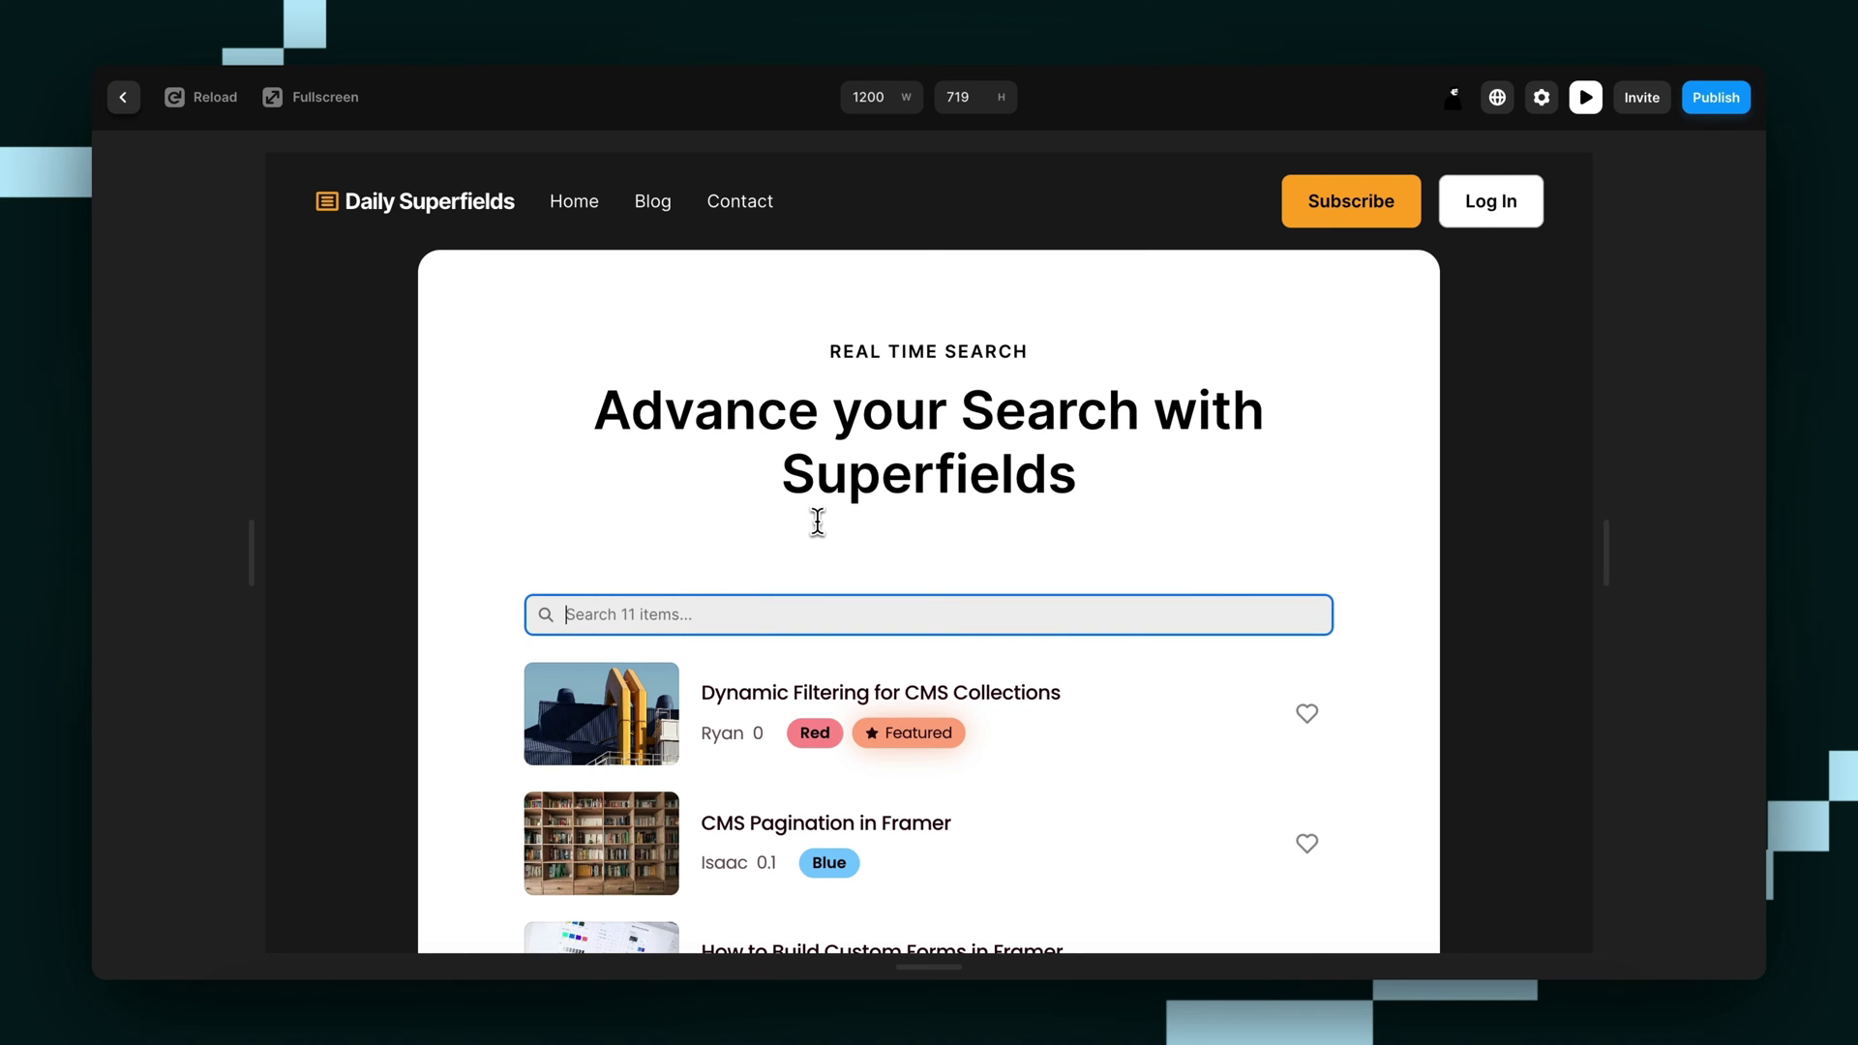
pyautogui.write('D')
pyautogui.scroll(-1, 818, 521)
pyautogui.write('yna')
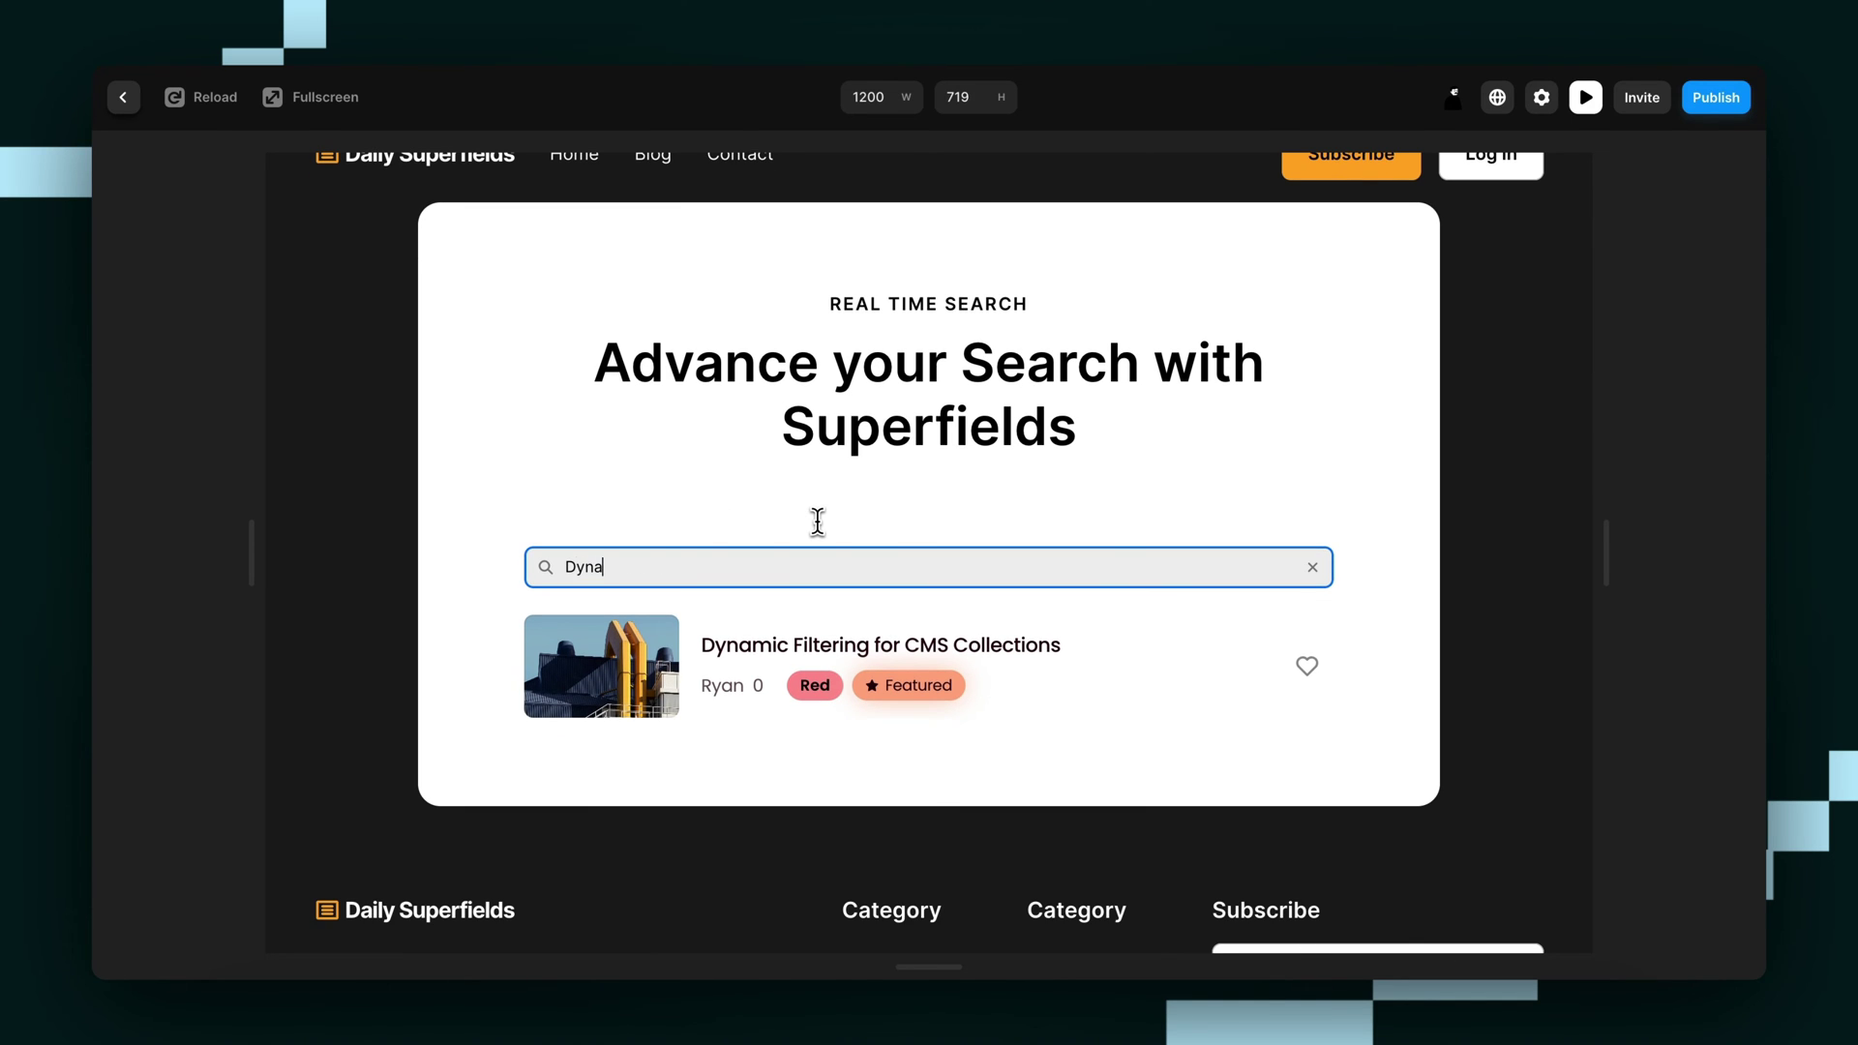
pyautogui.press('BackSpace')
pyautogui.press('BackSpace')
pyautogui.press('BackSpace')
pyautogui.press('BackSpace')
pyautogui.scroll(-2, 817, 521)
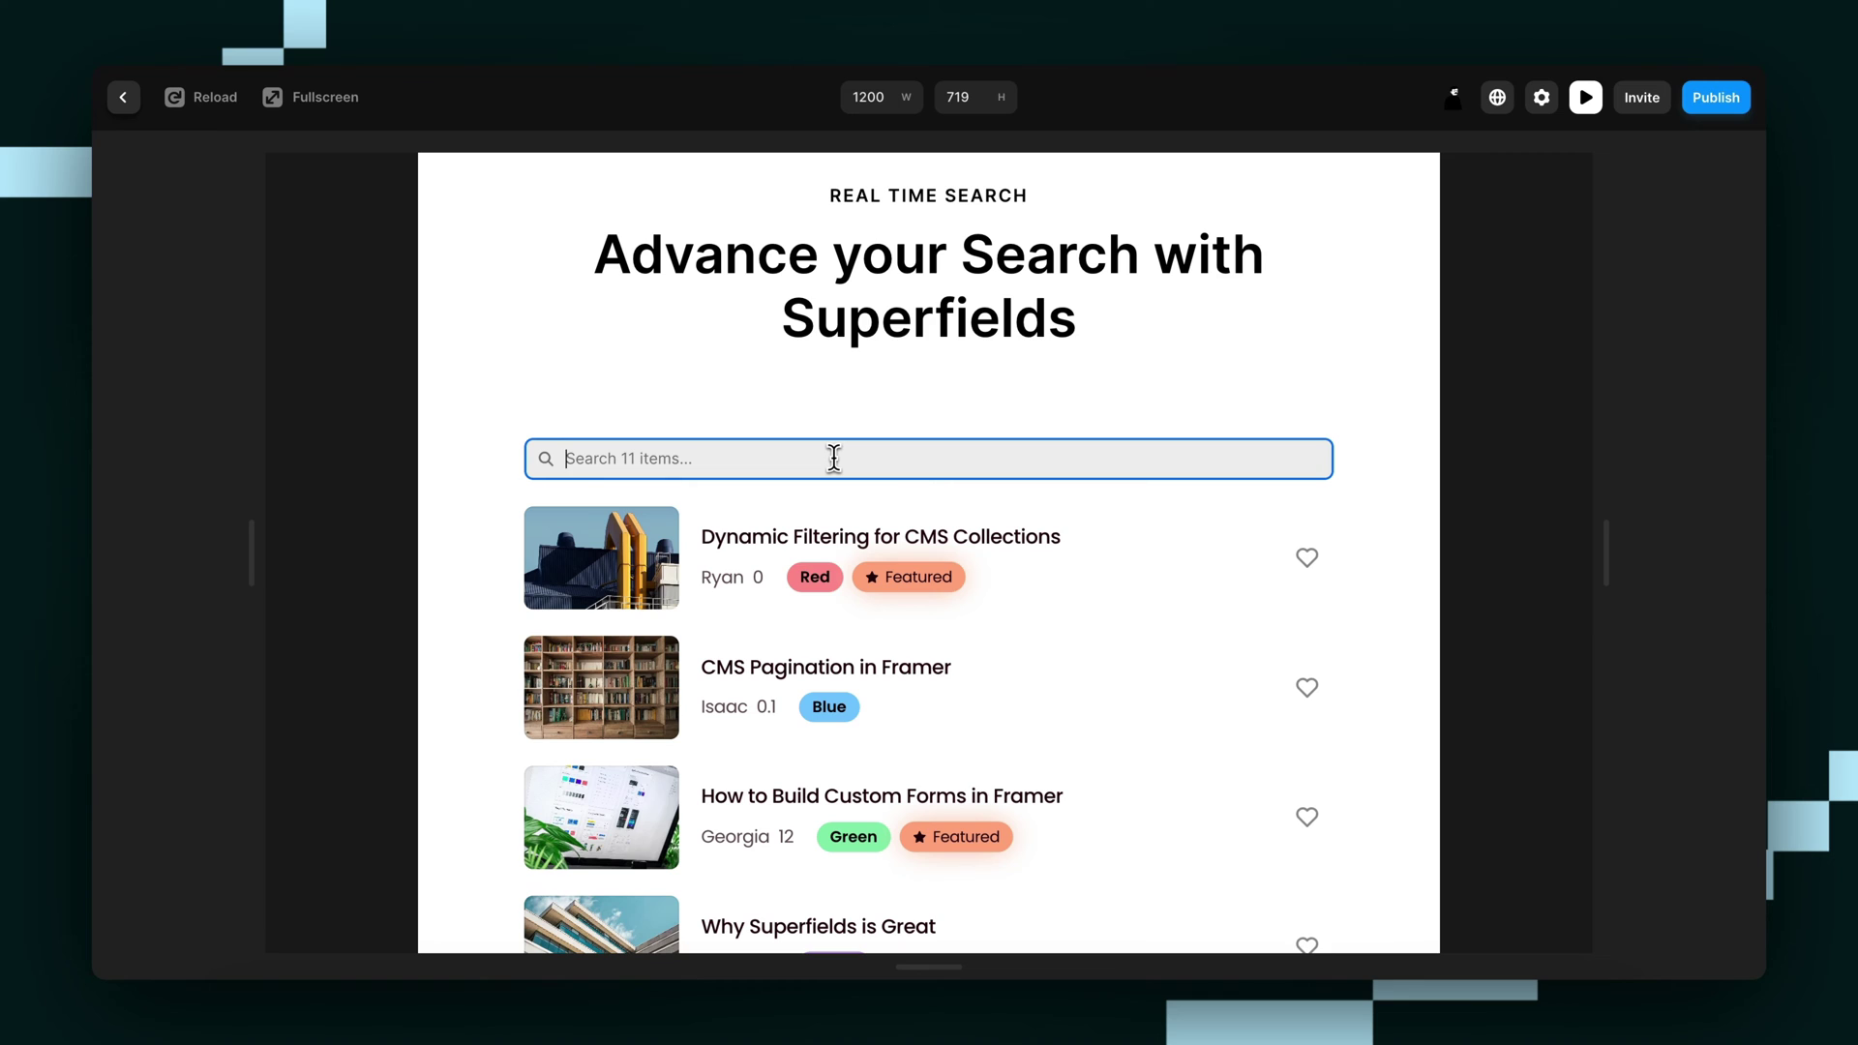
pyautogui.write('Rya')
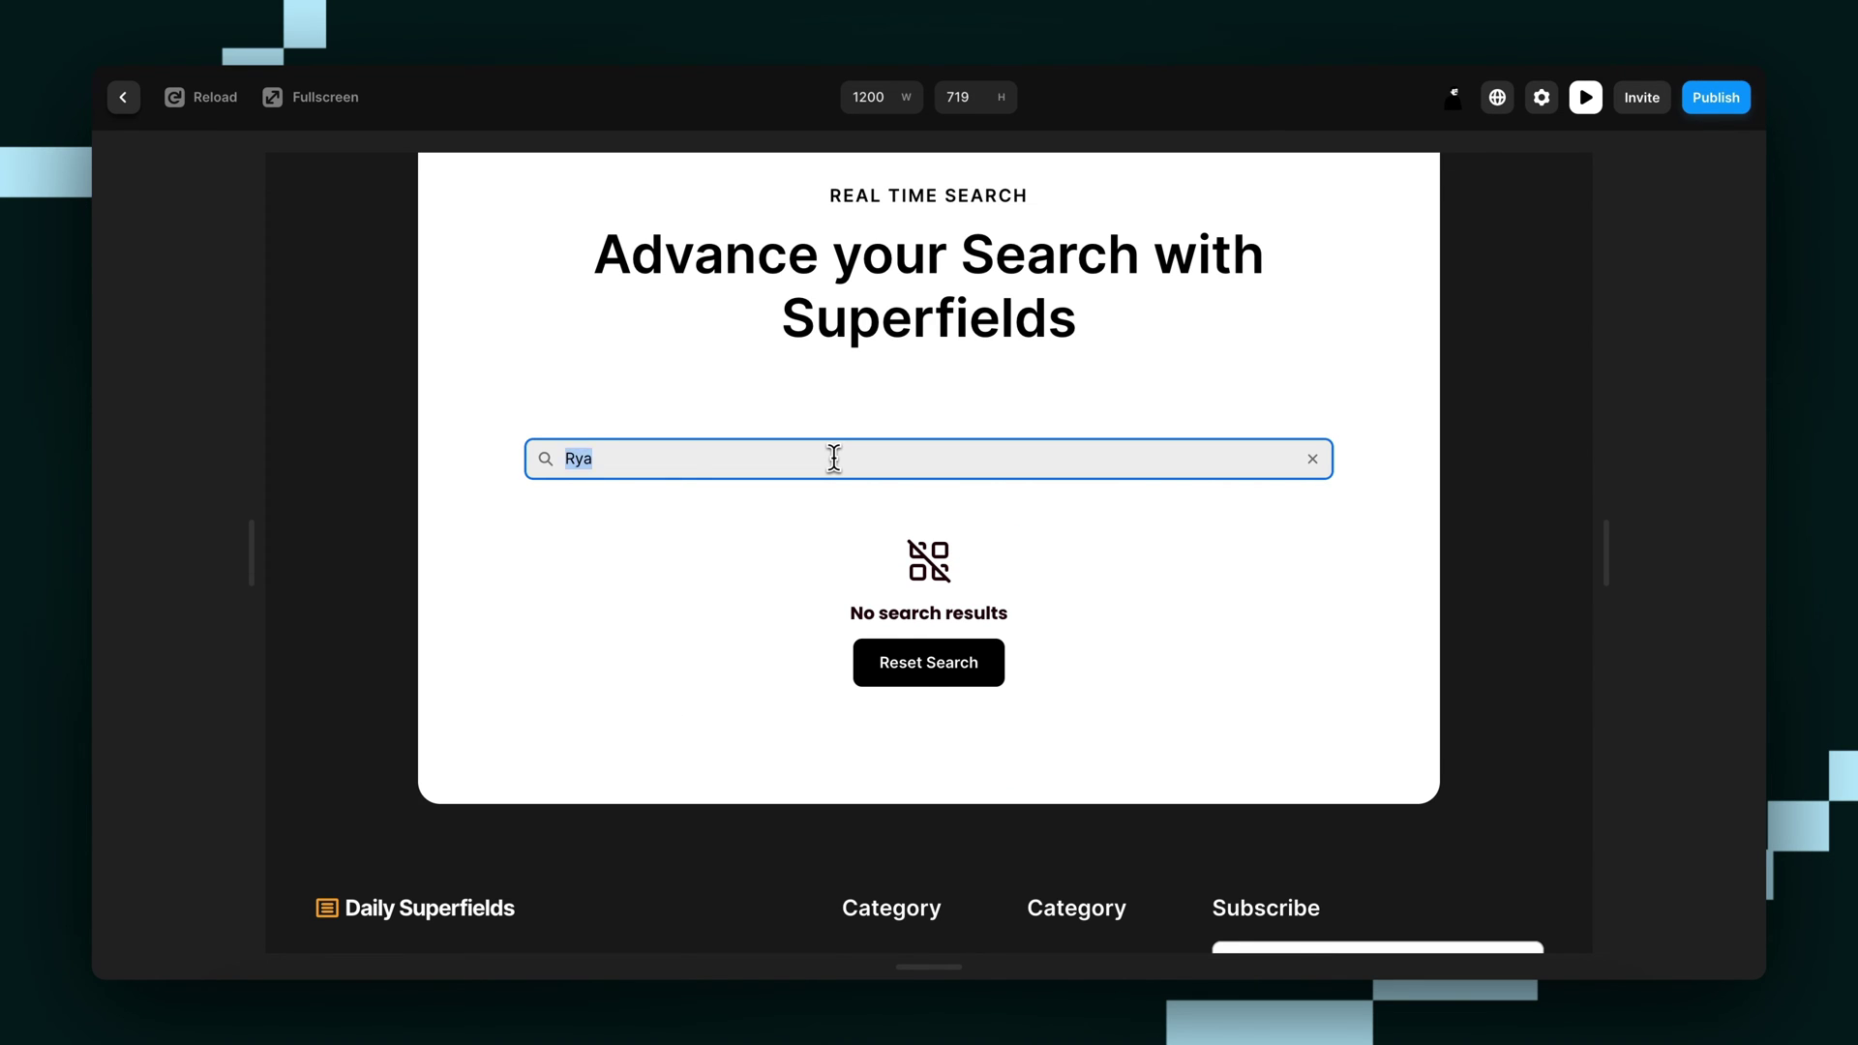
pyautogui.press('BackSpace')
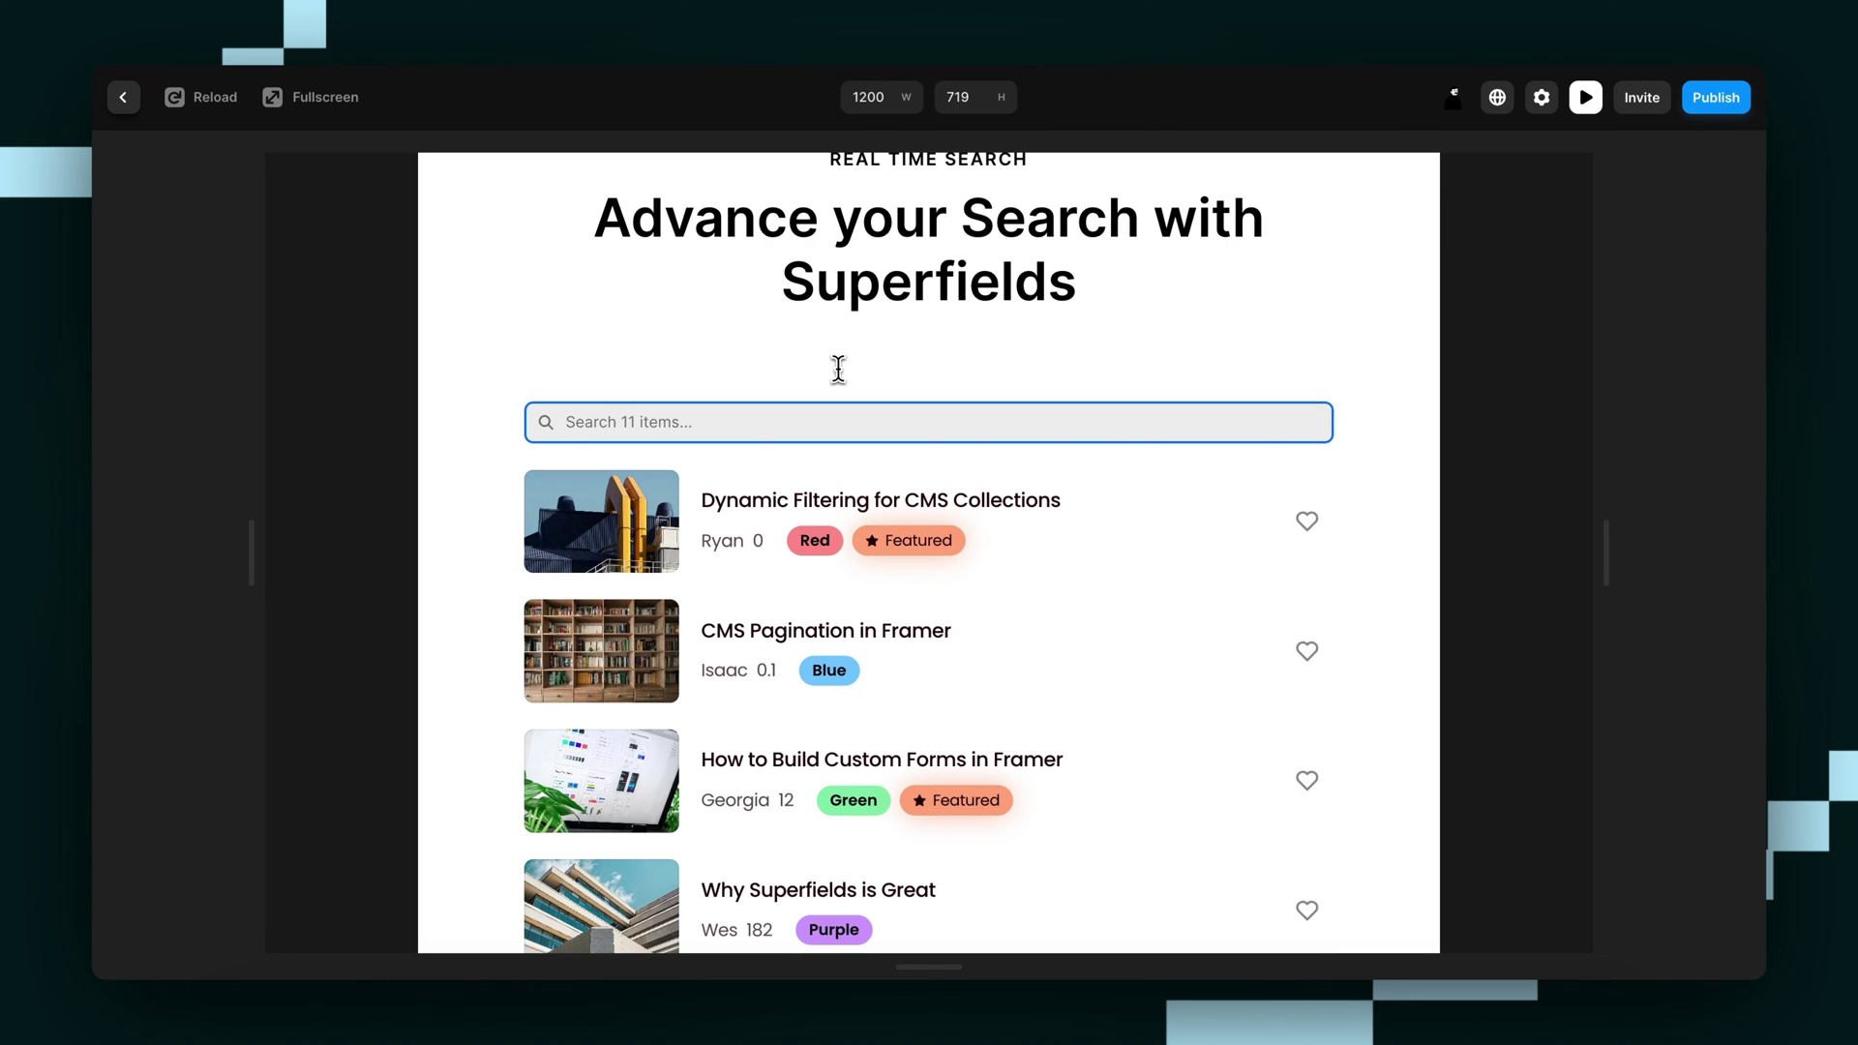
pyautogui.click(121, 99)
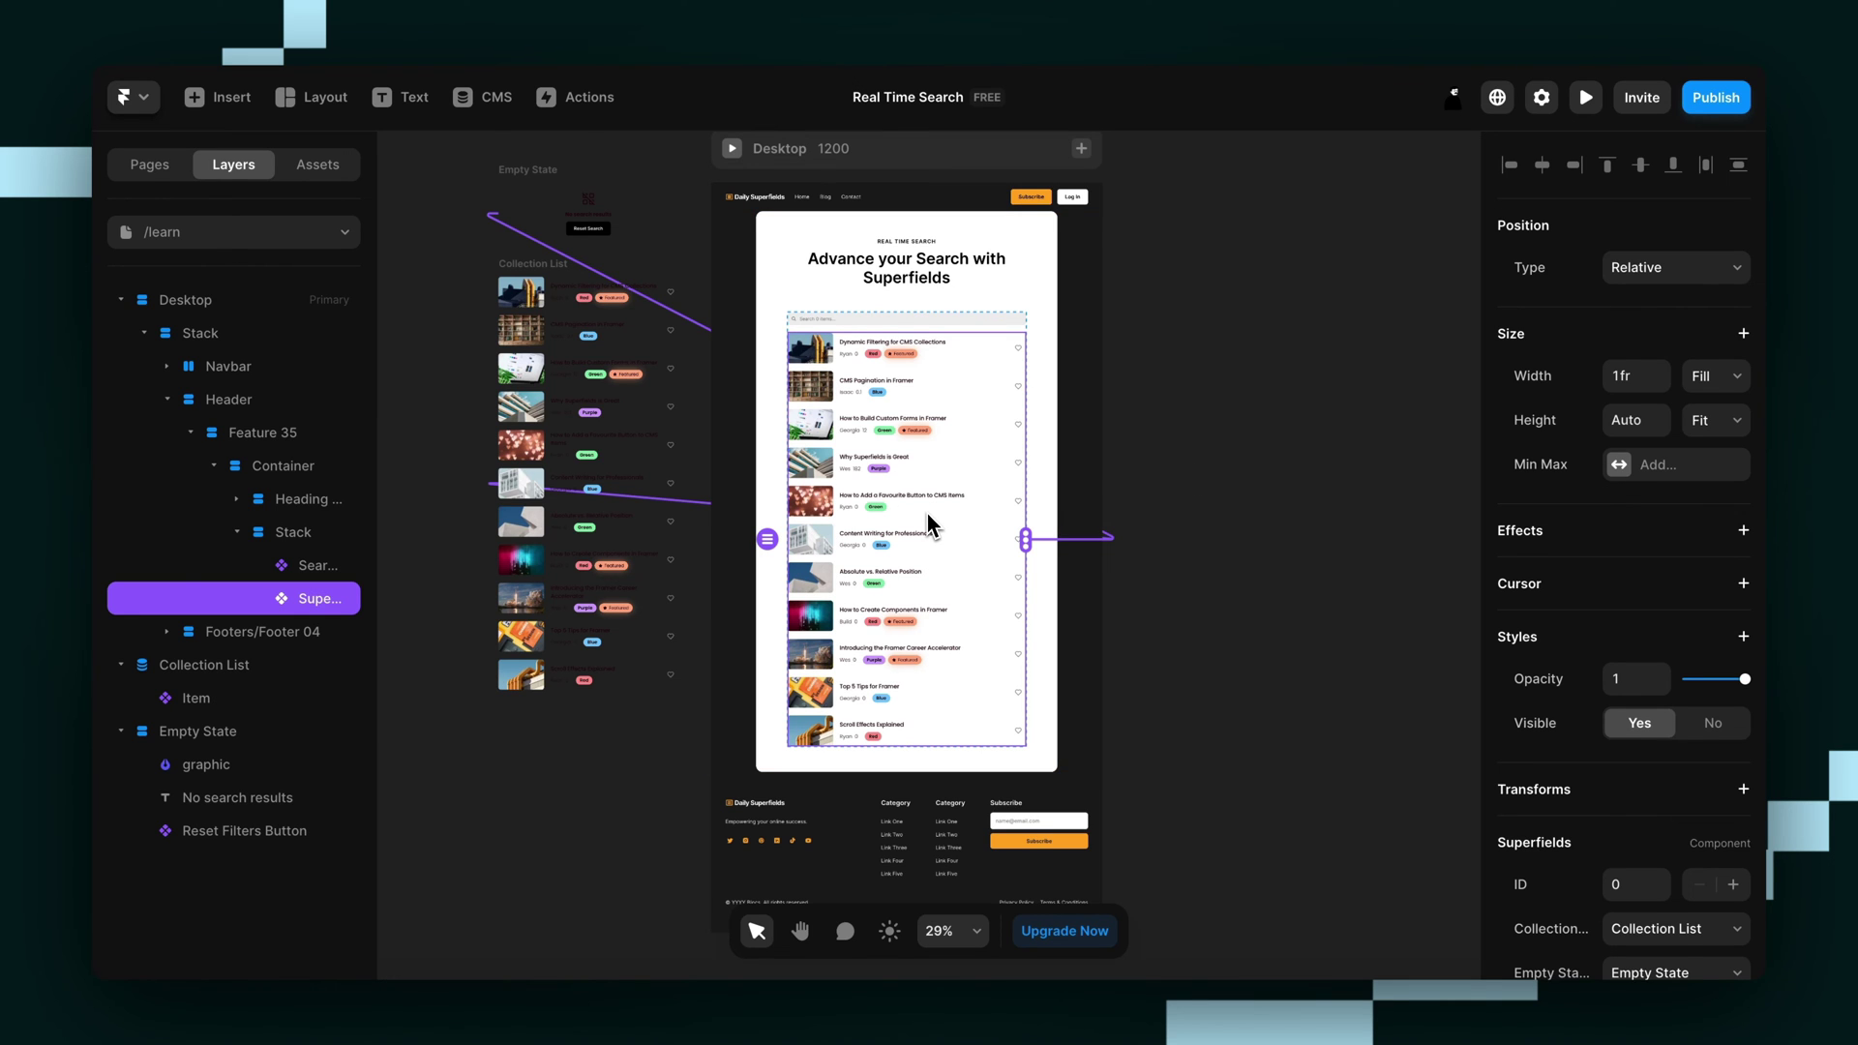
# - Add Author to the Superfields searchable fields and open the Blog CMS collection to check field names
pyautogui.scroll(-6, 1659, 670)
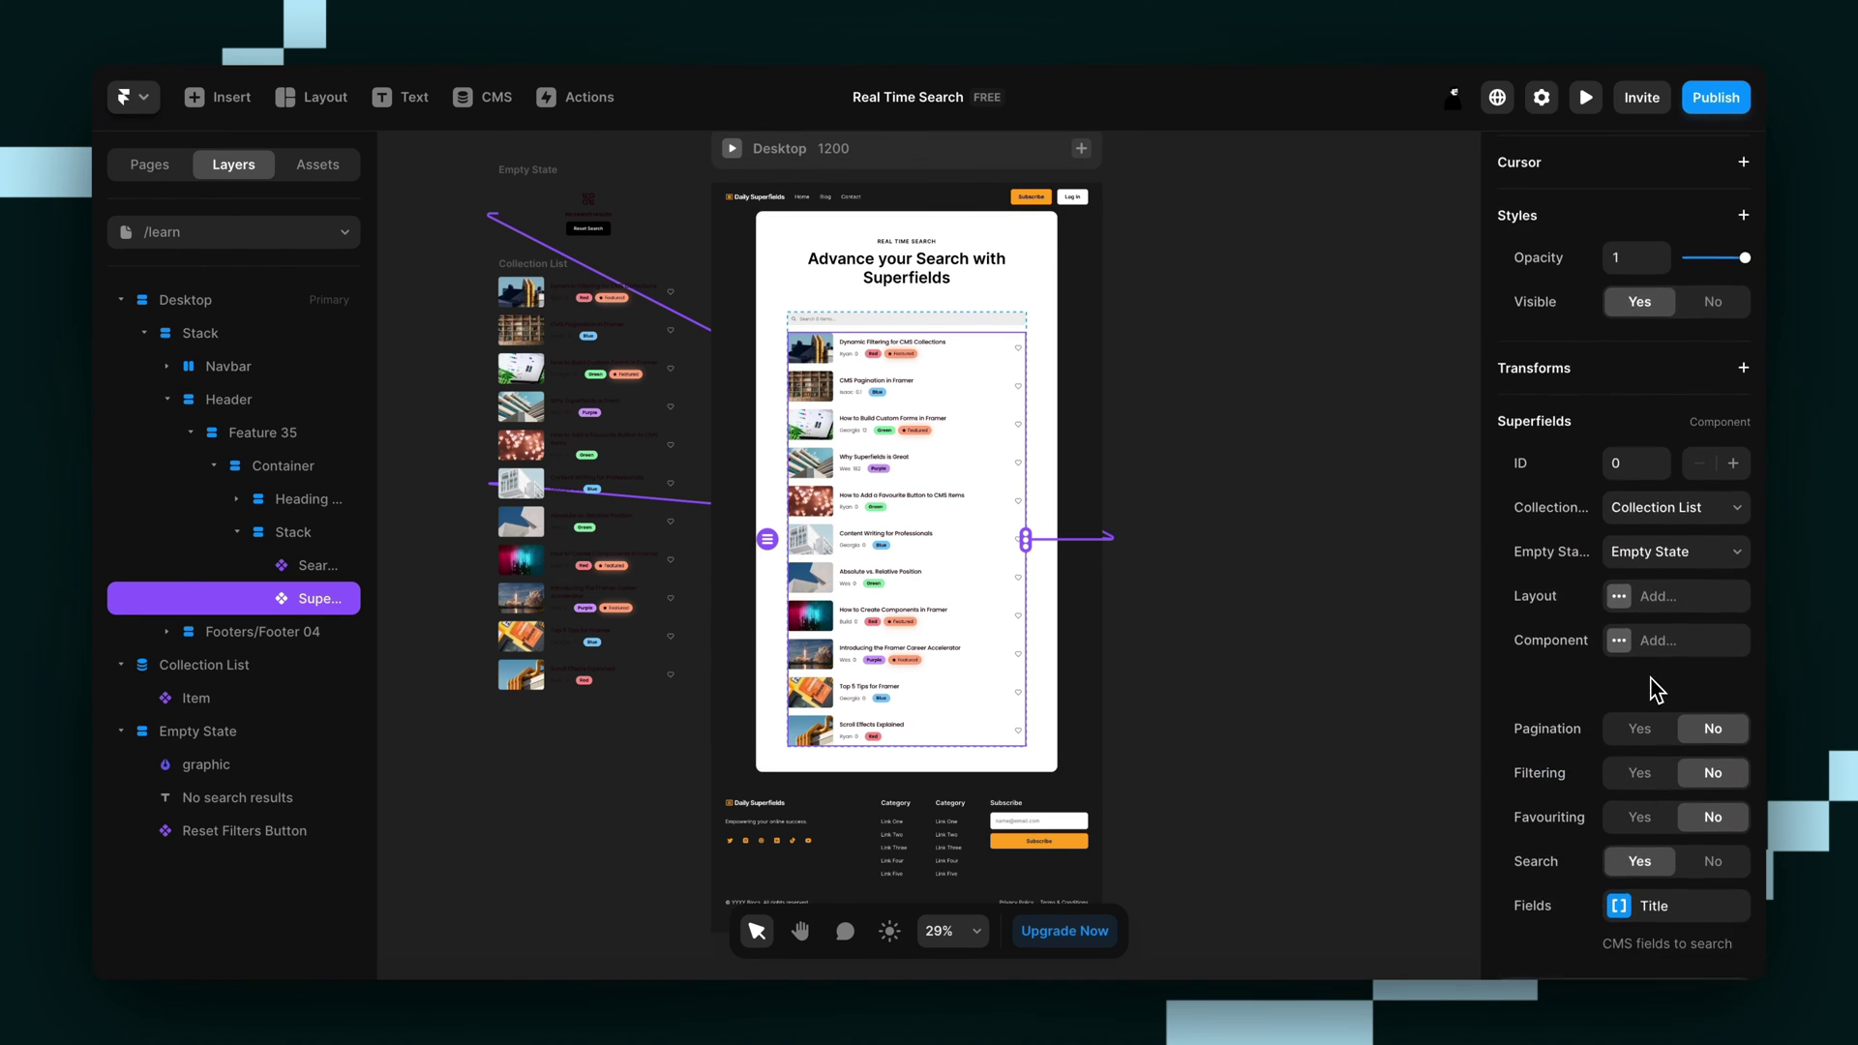
pyautogui.scroll(-1, 1689, 702)
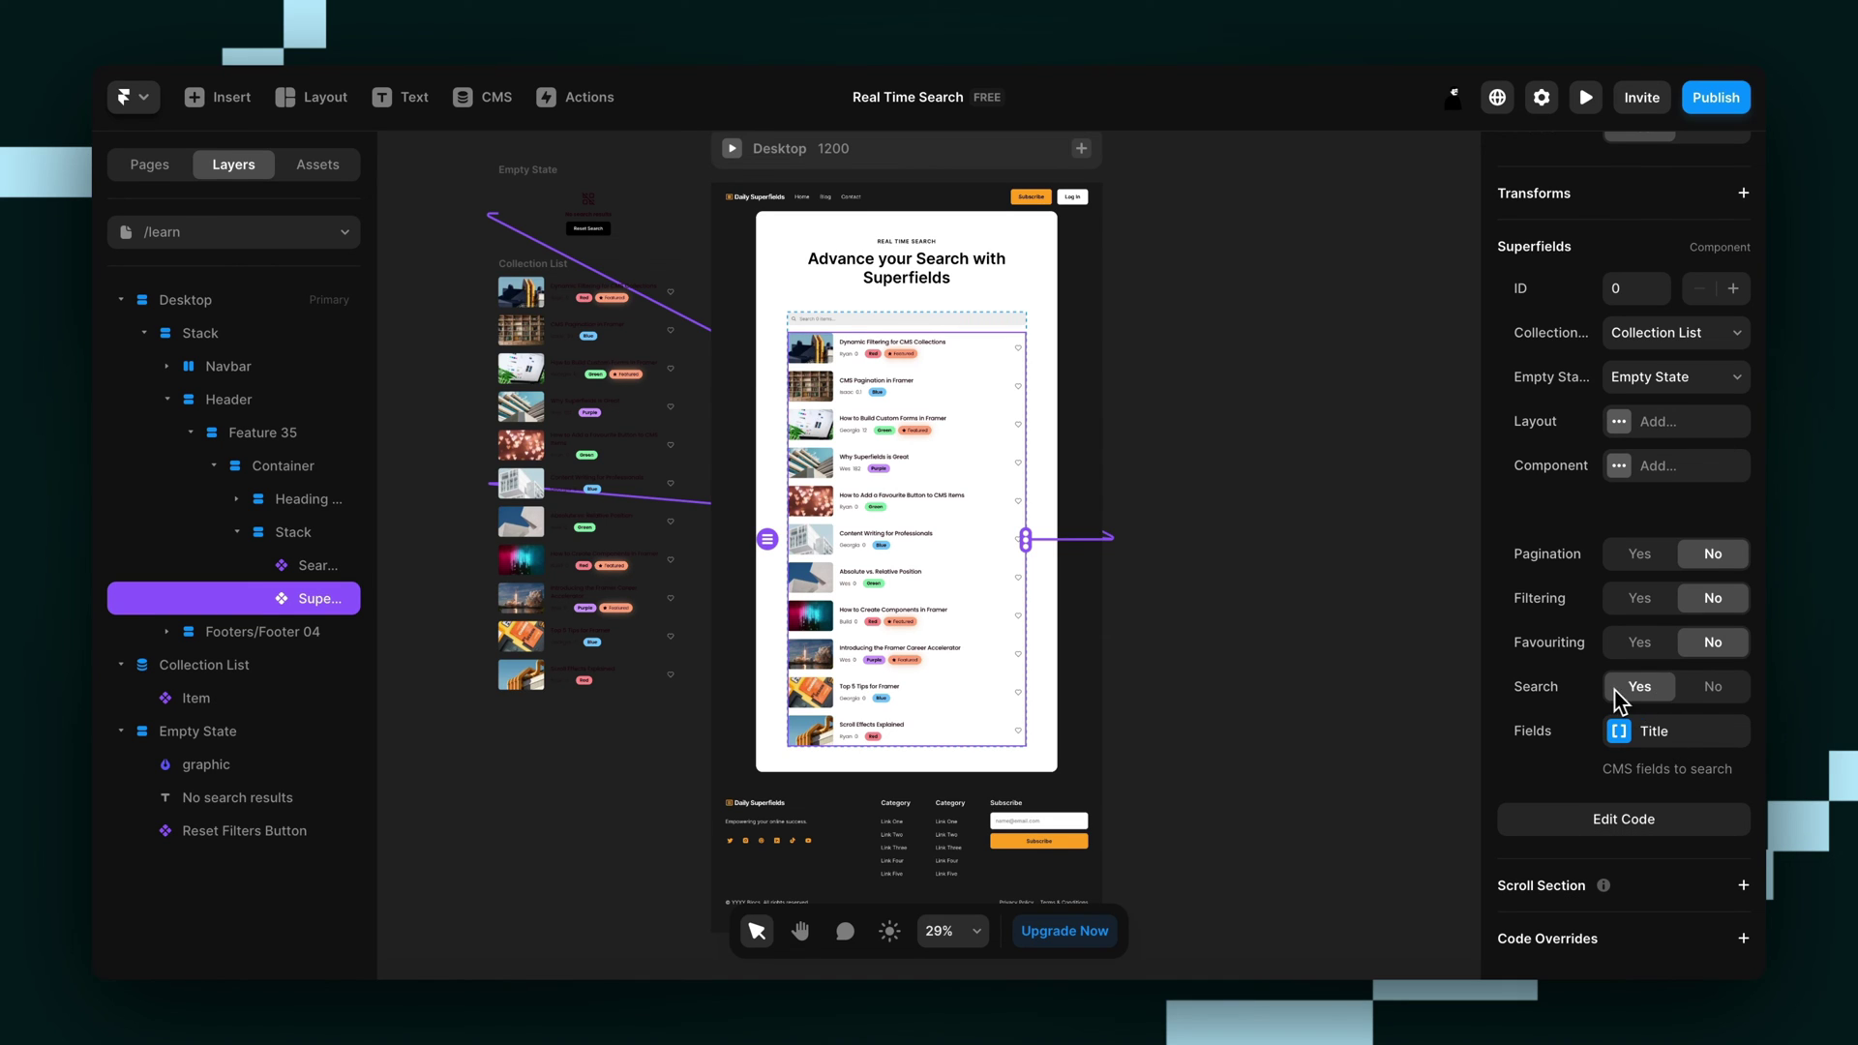
pyautogui.click(1712, 693)
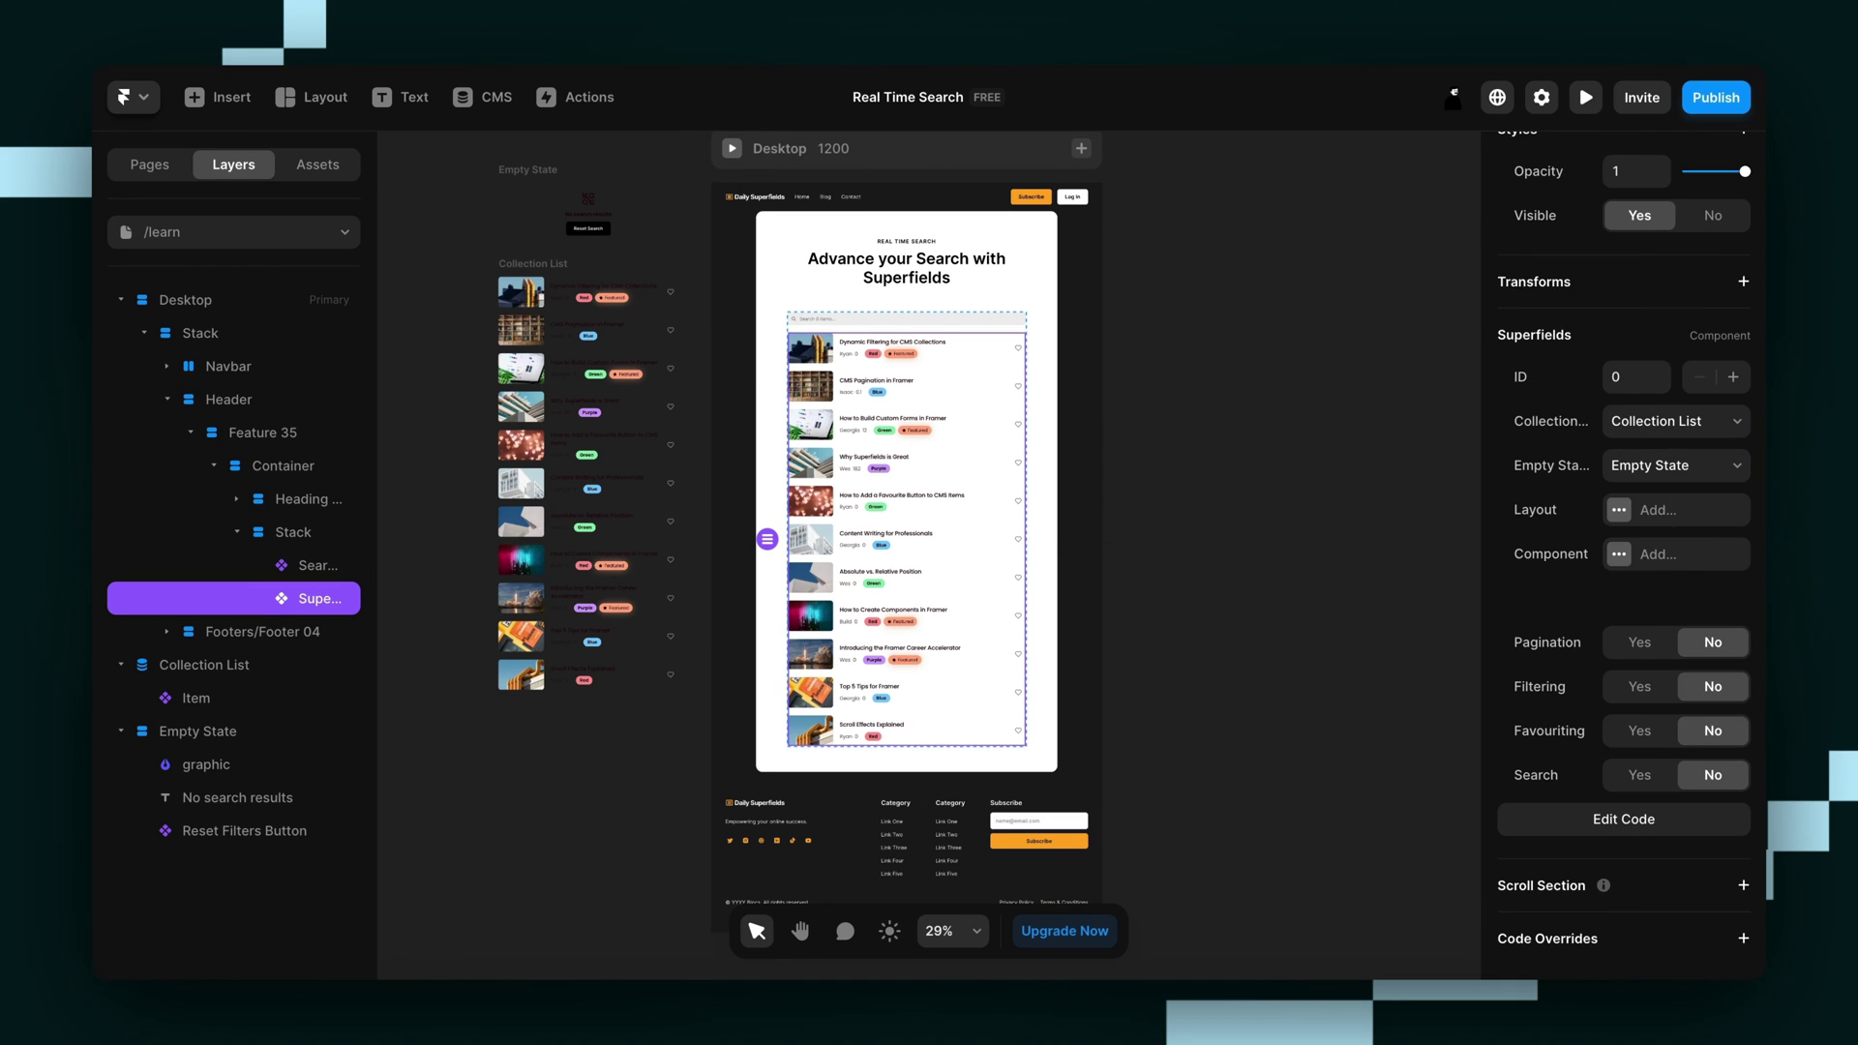
pyautogui.click(1634, 778)
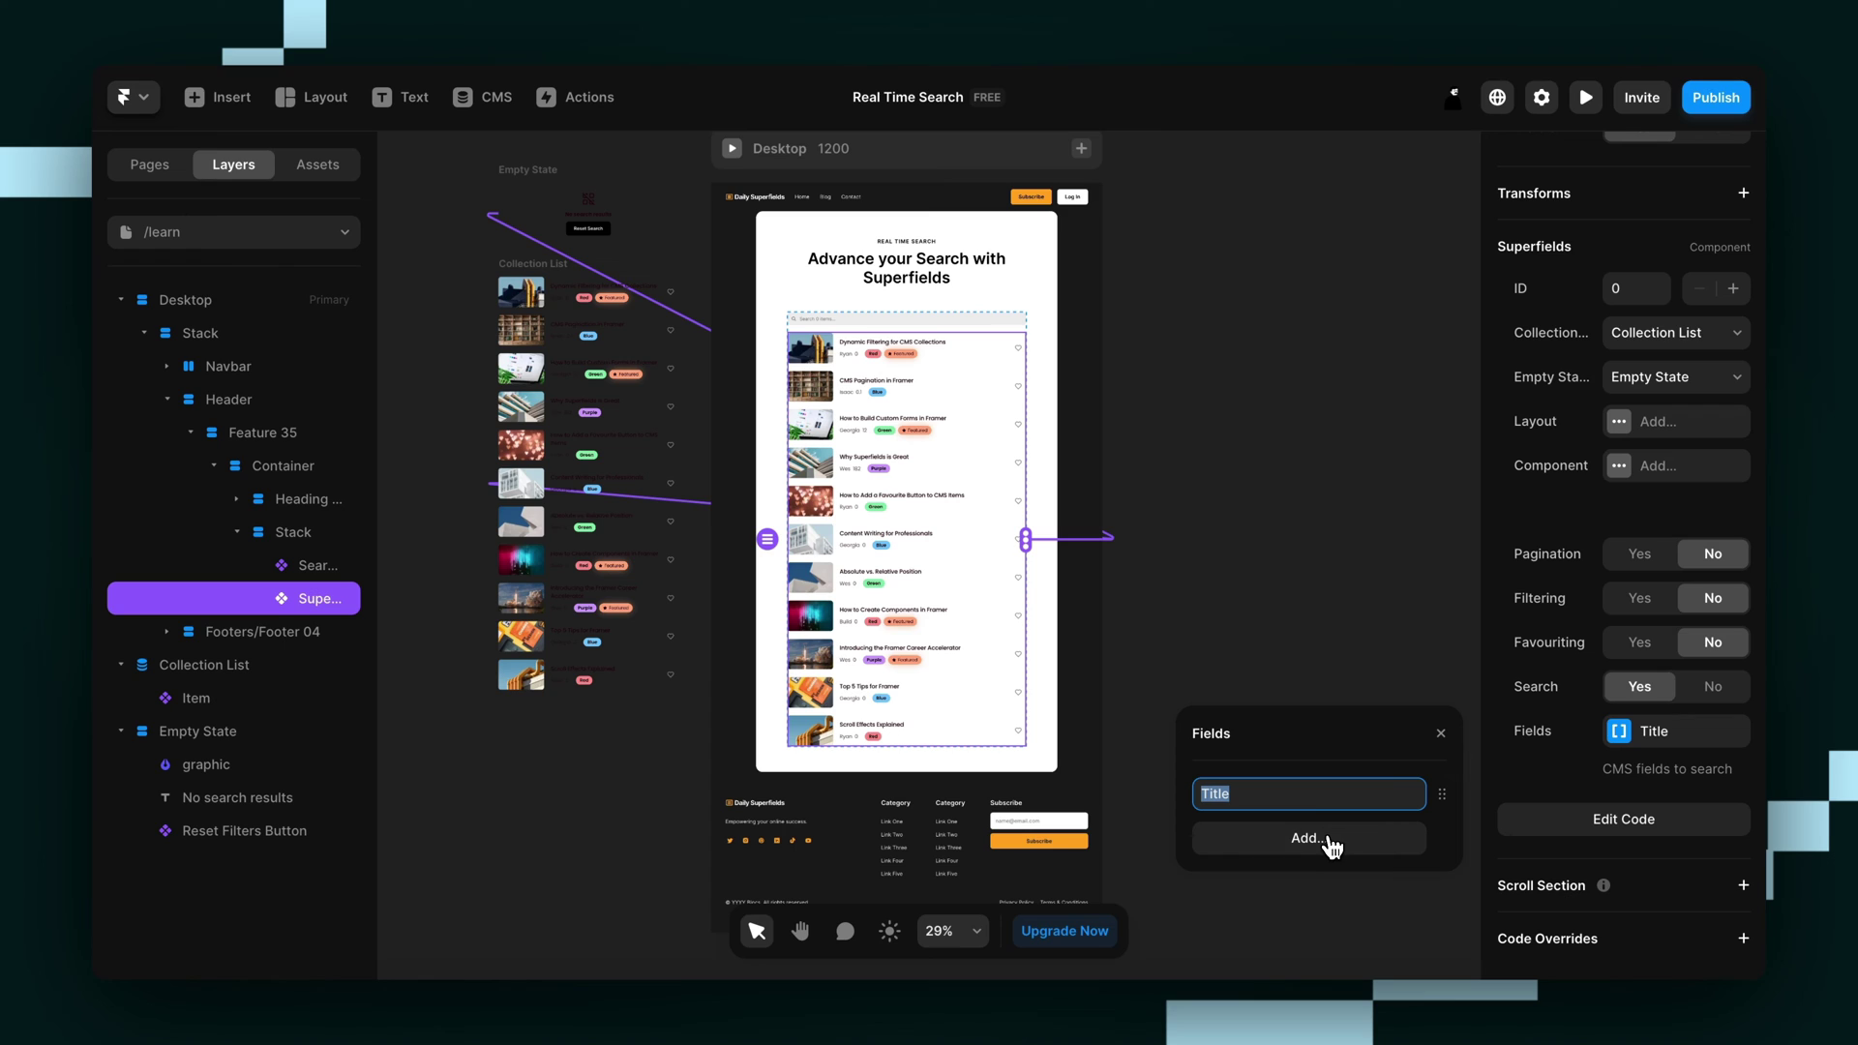
pyautogui.click(1332, 840)
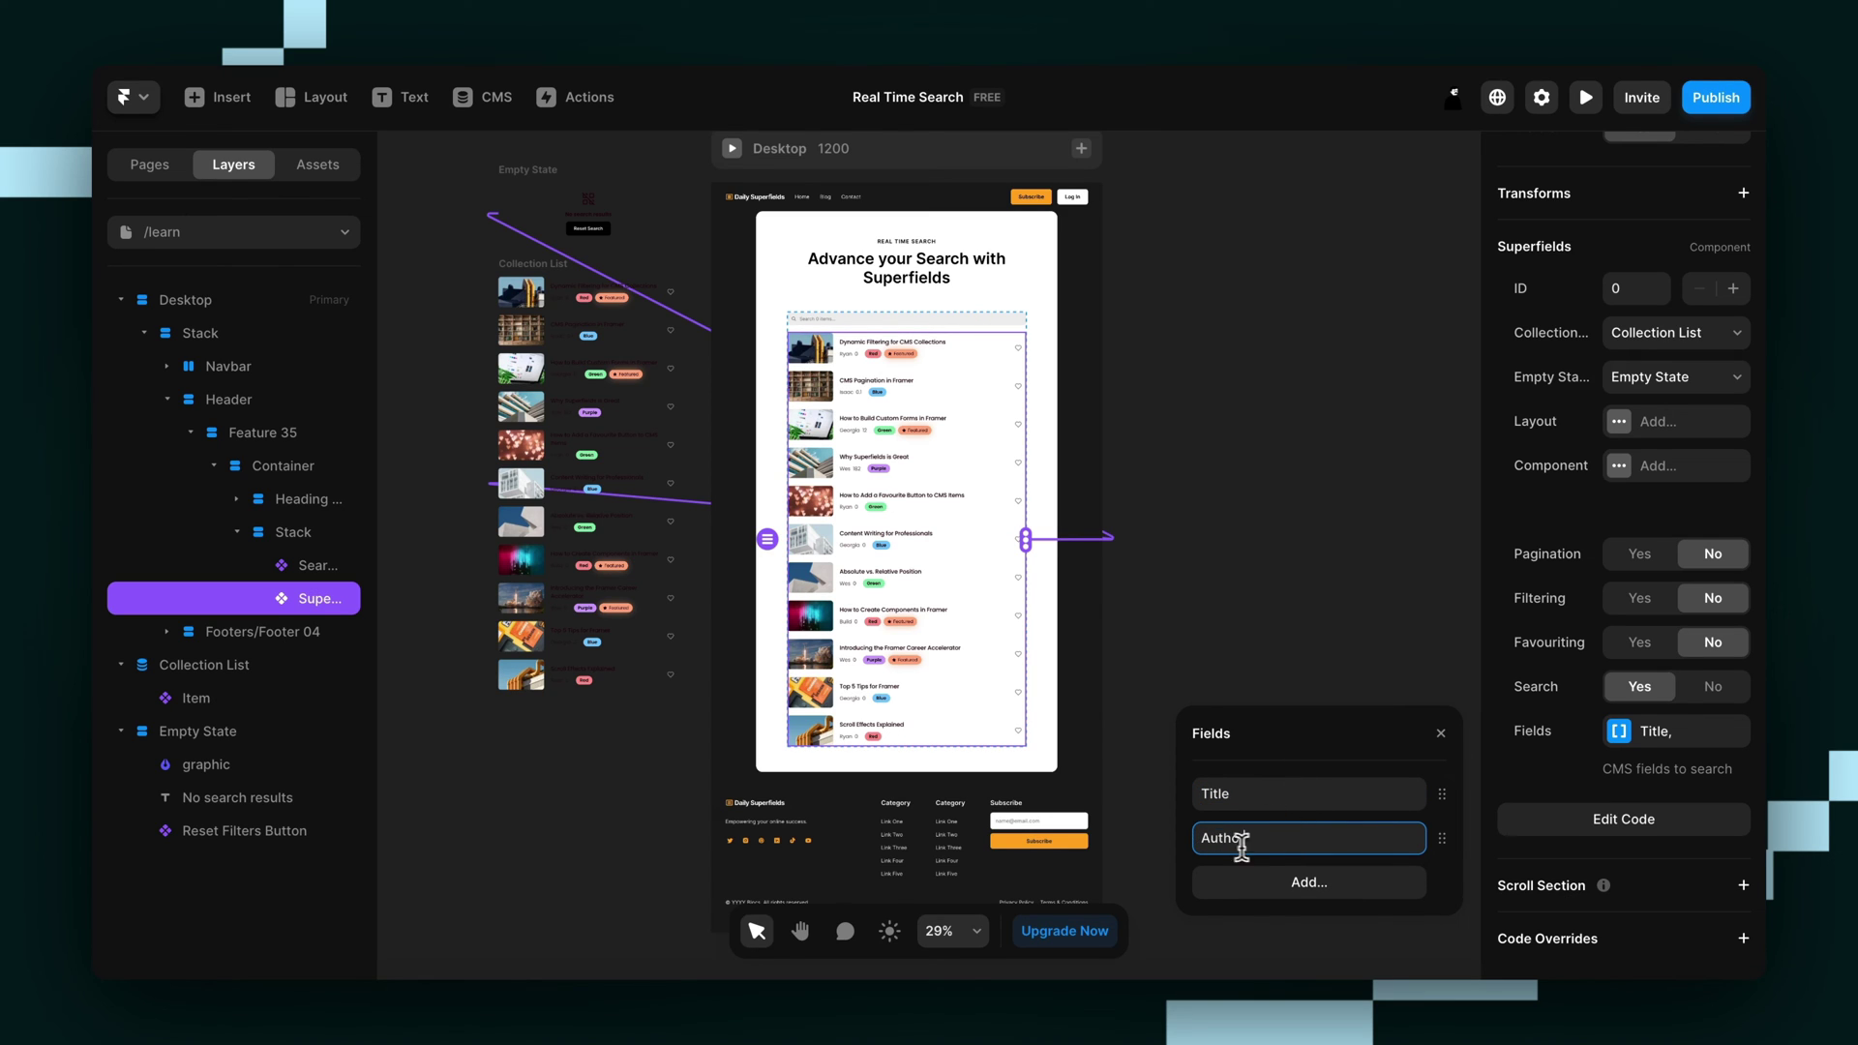
pyautogui.click(482, 102)
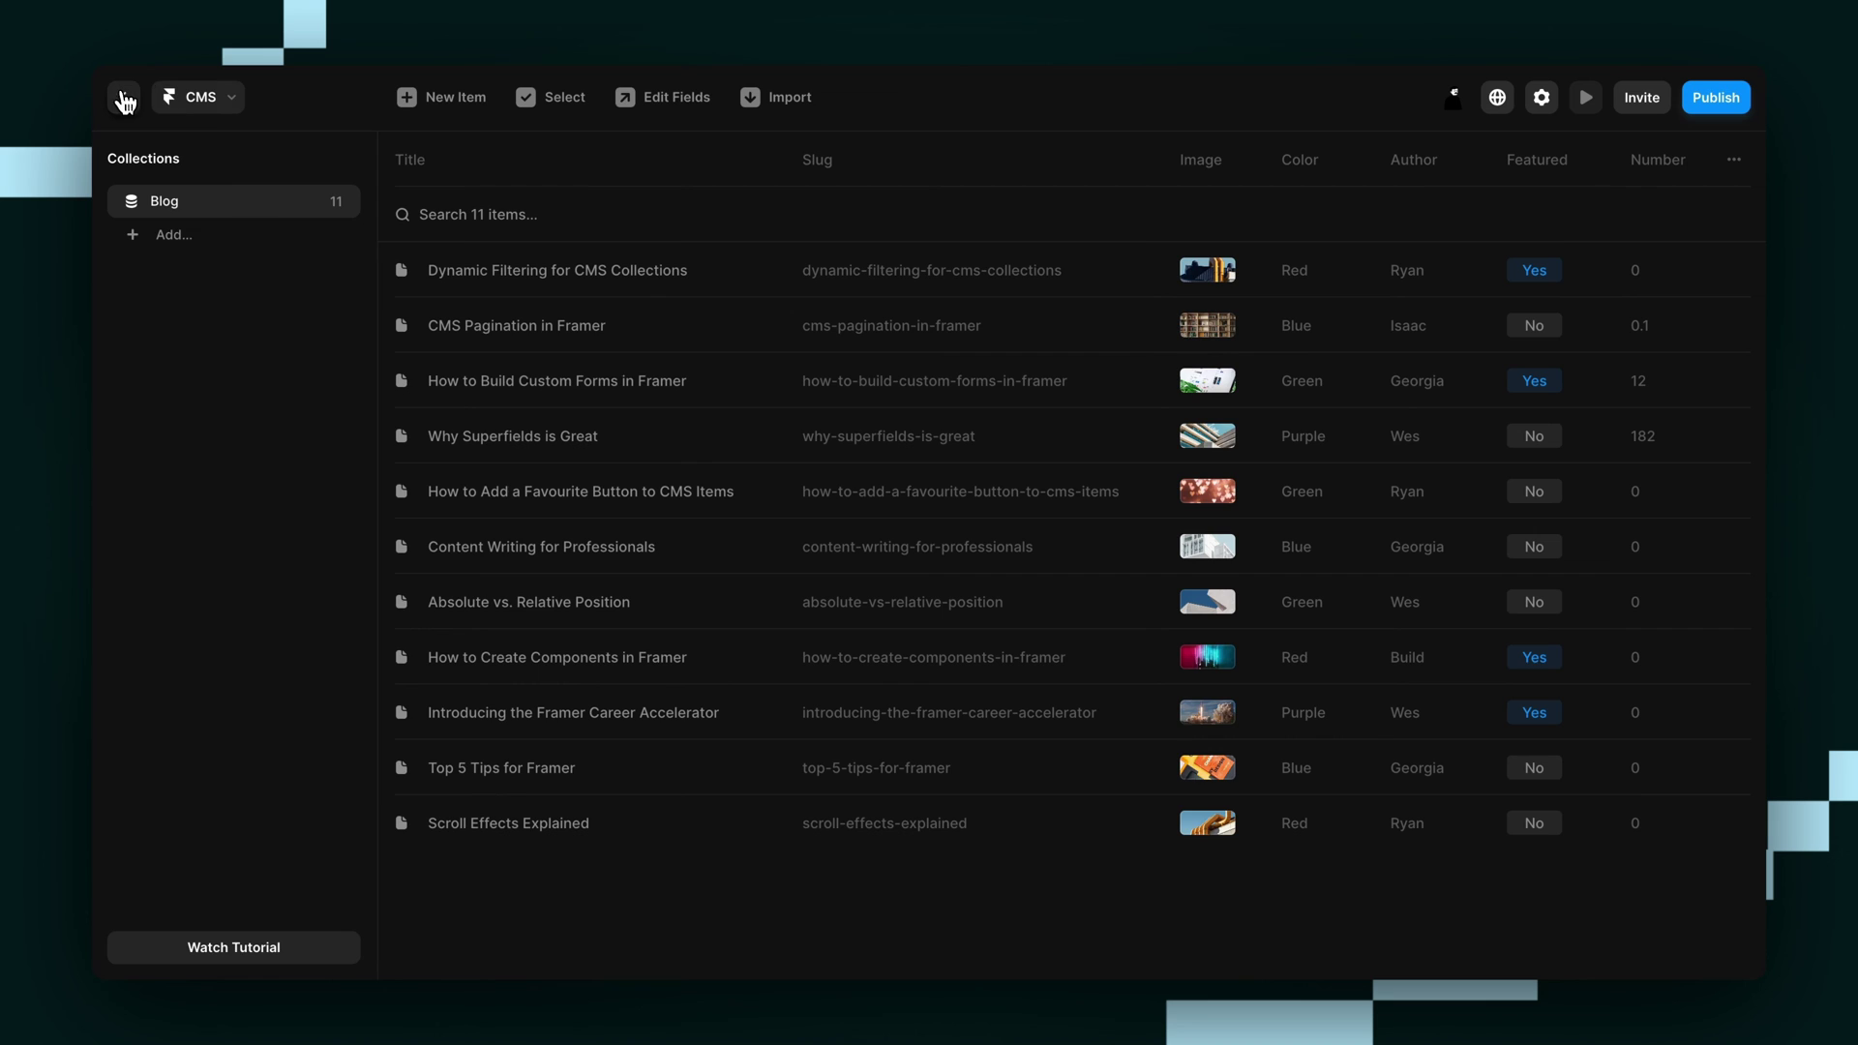
# - Add Color and Number to the Superfields searchable CMS fields
pyautogui.click(124, 101)
pyautogui.click(1677, 731)
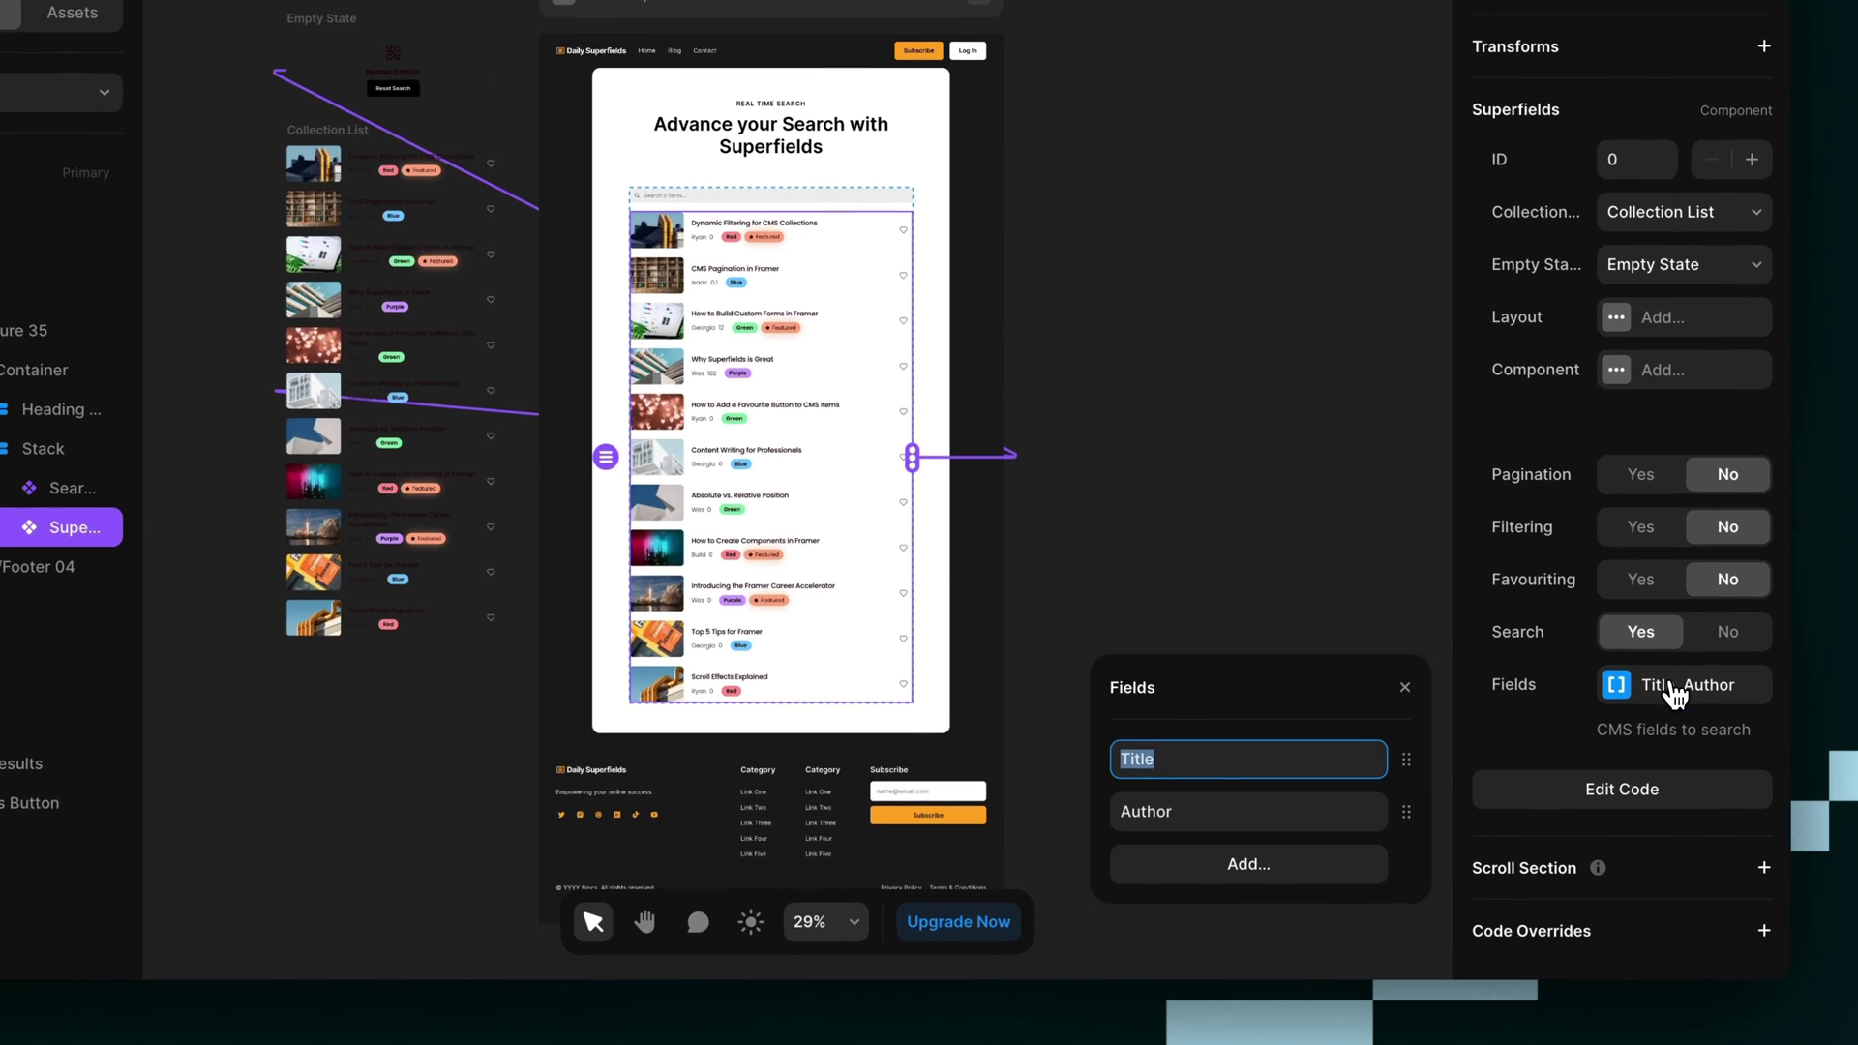
pyautogui.click(1203, 883)
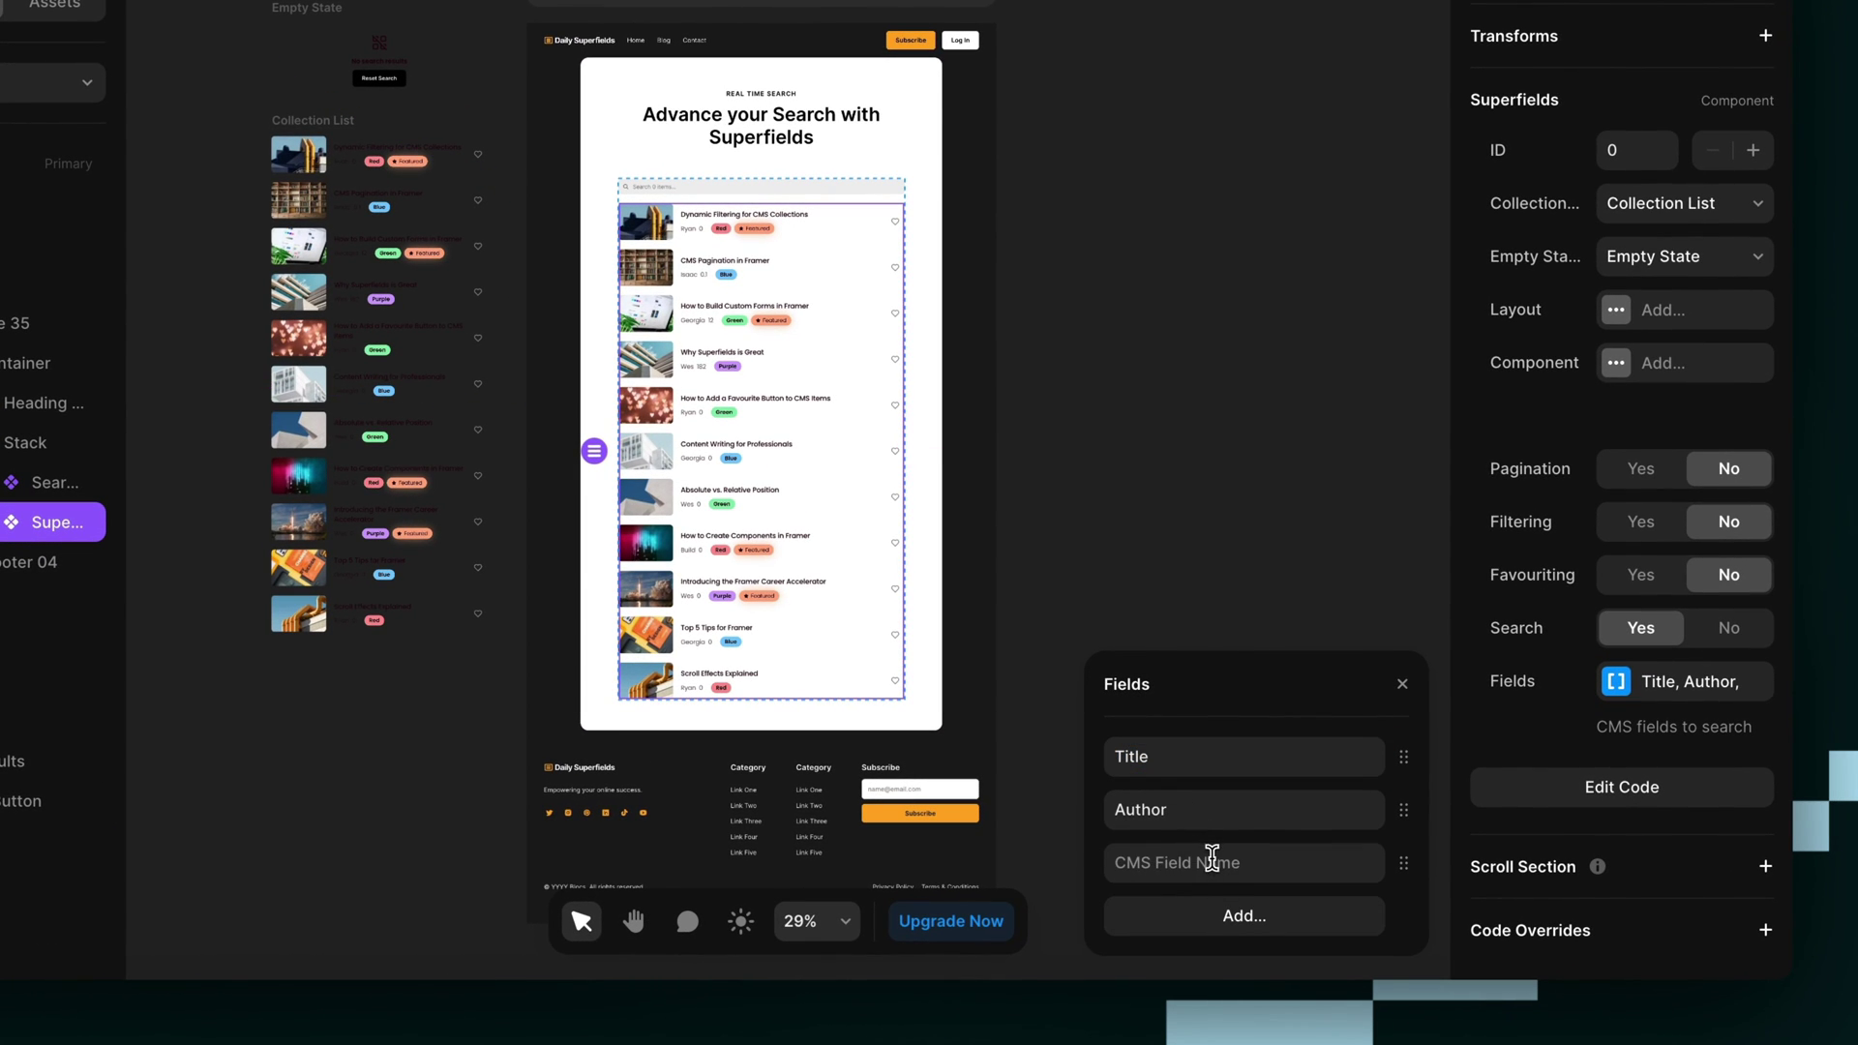
pyautogui.write('Color')
pyautogui.click(1244, 917)
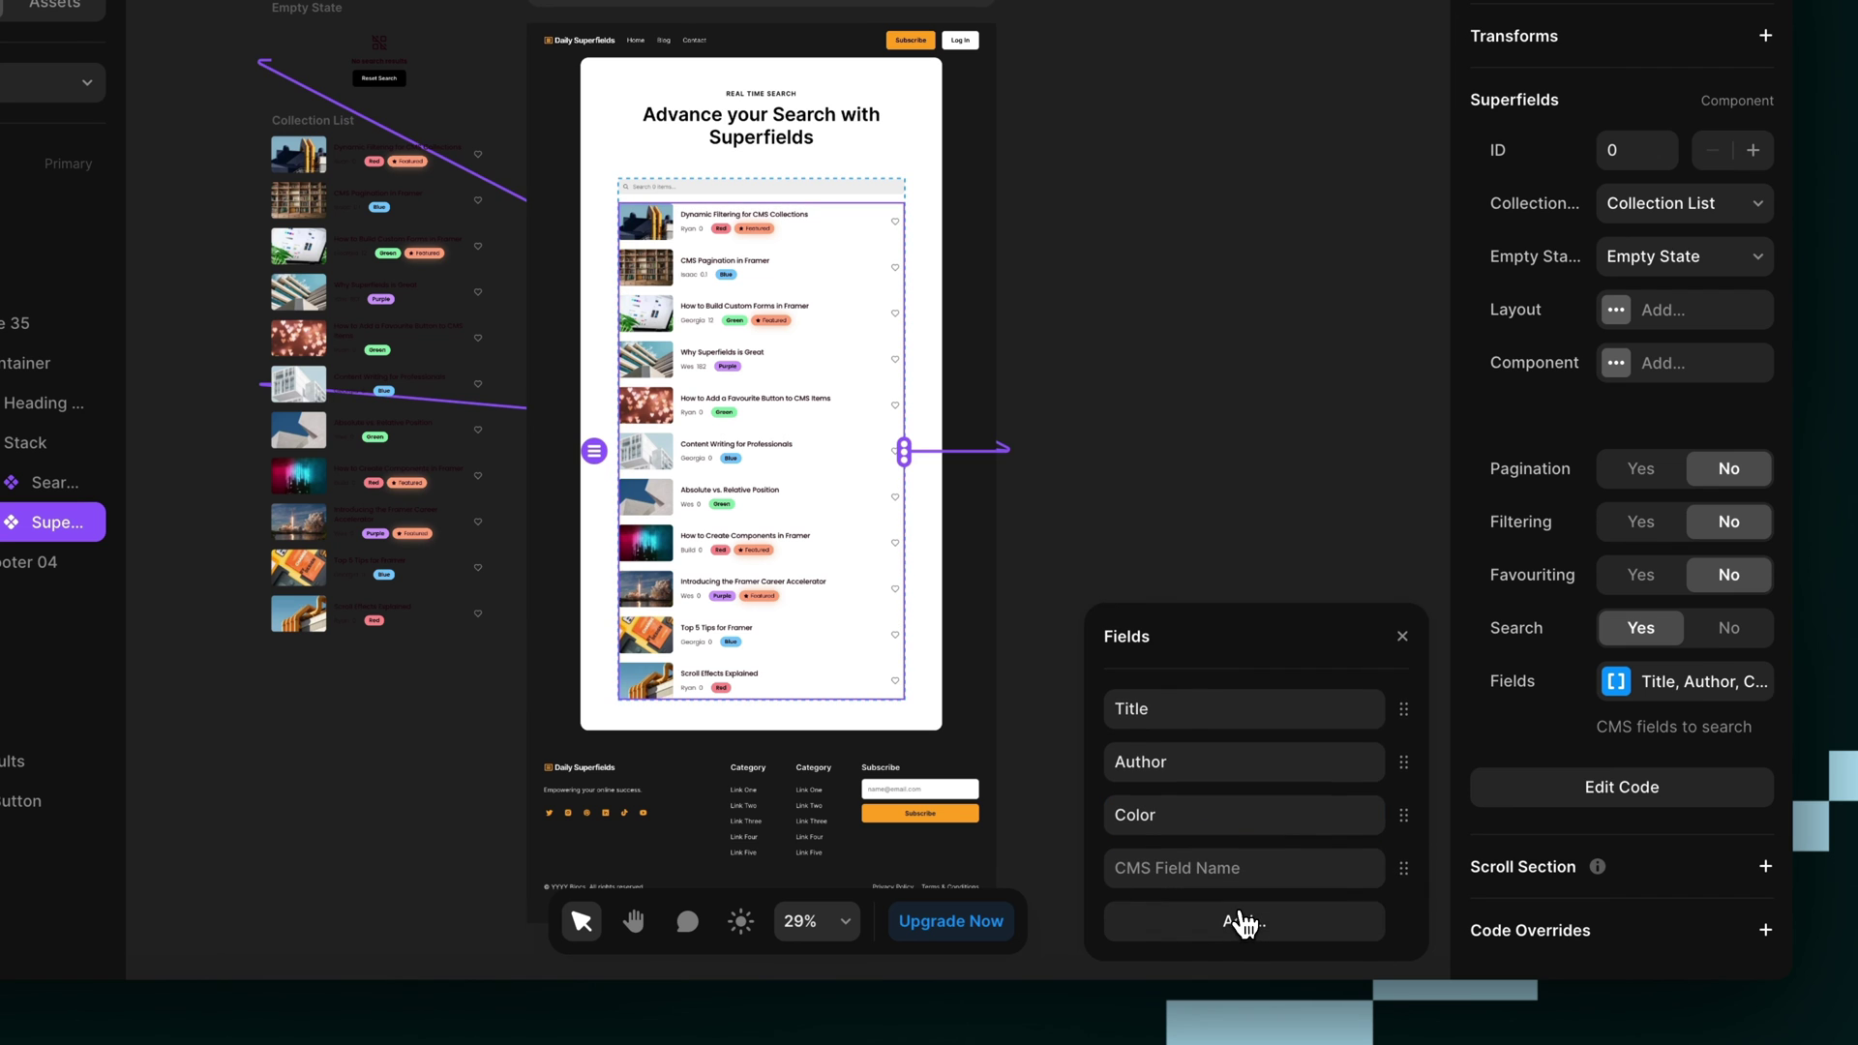
pyautogui.click(1238, 869)
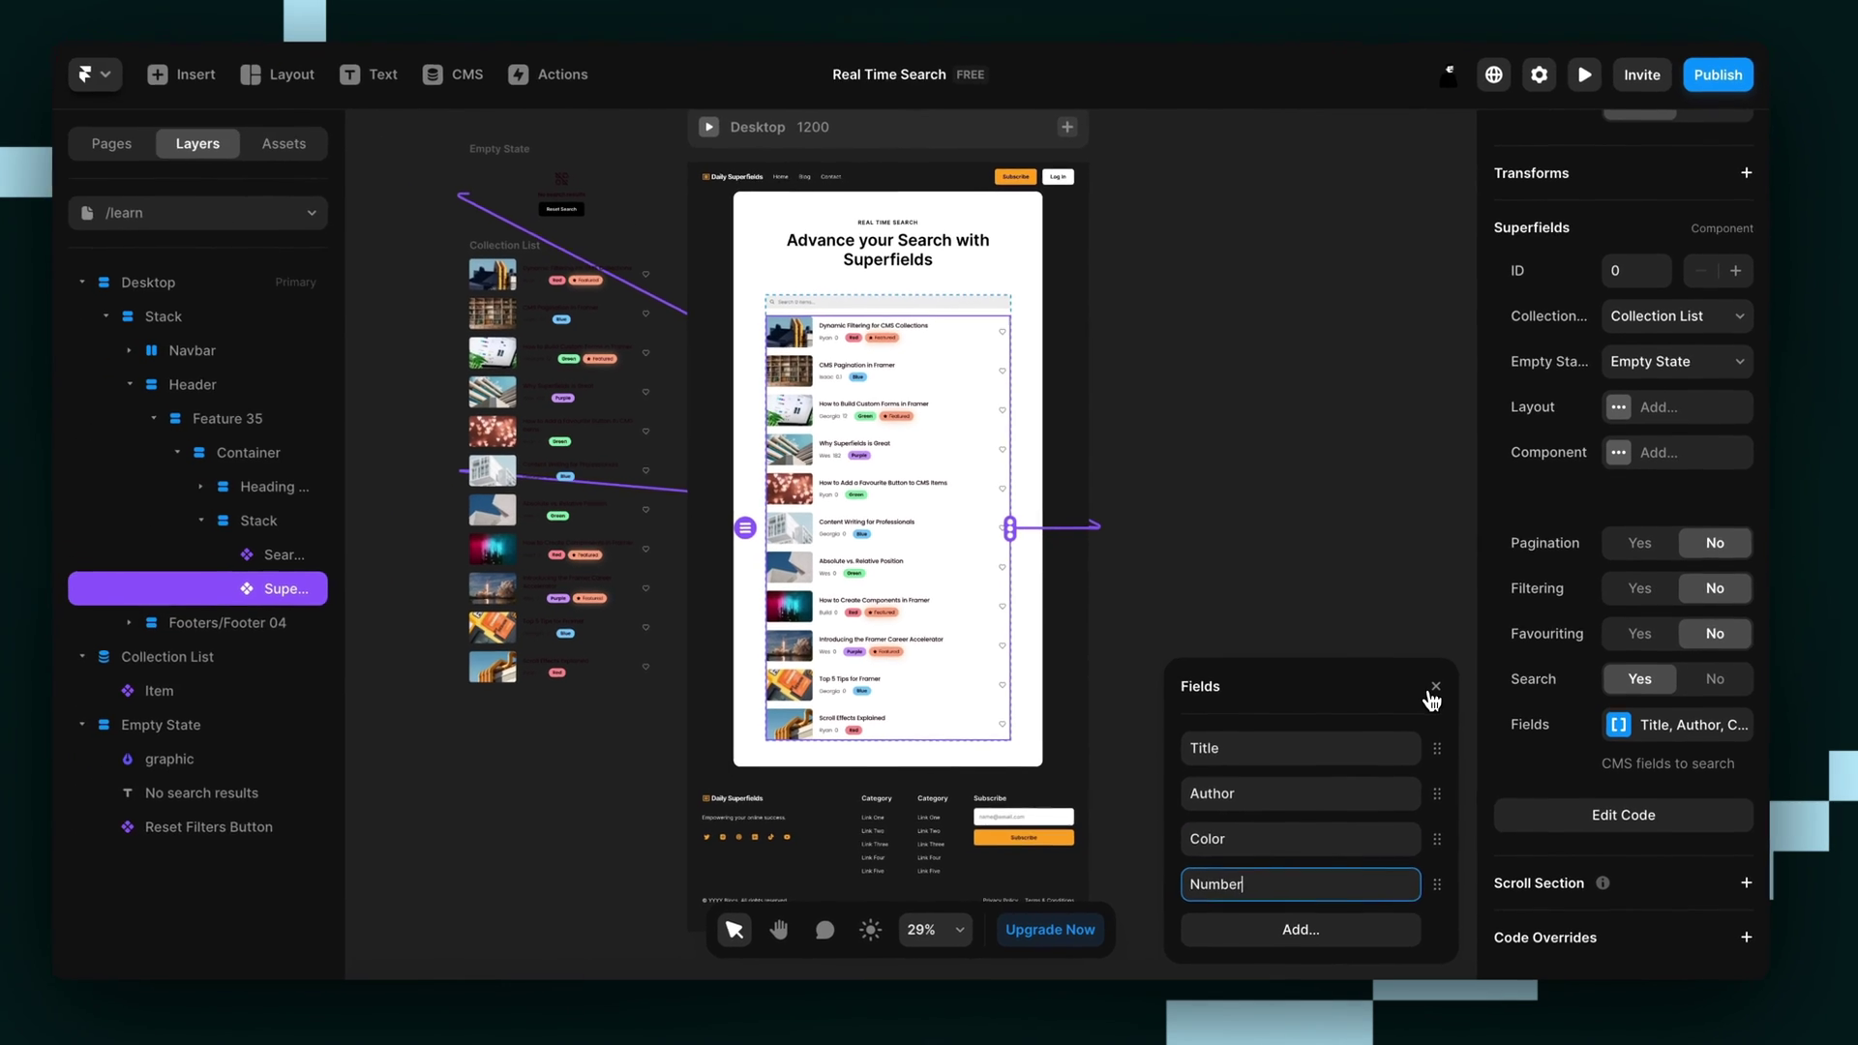
pyautogui.click(1402, 635)
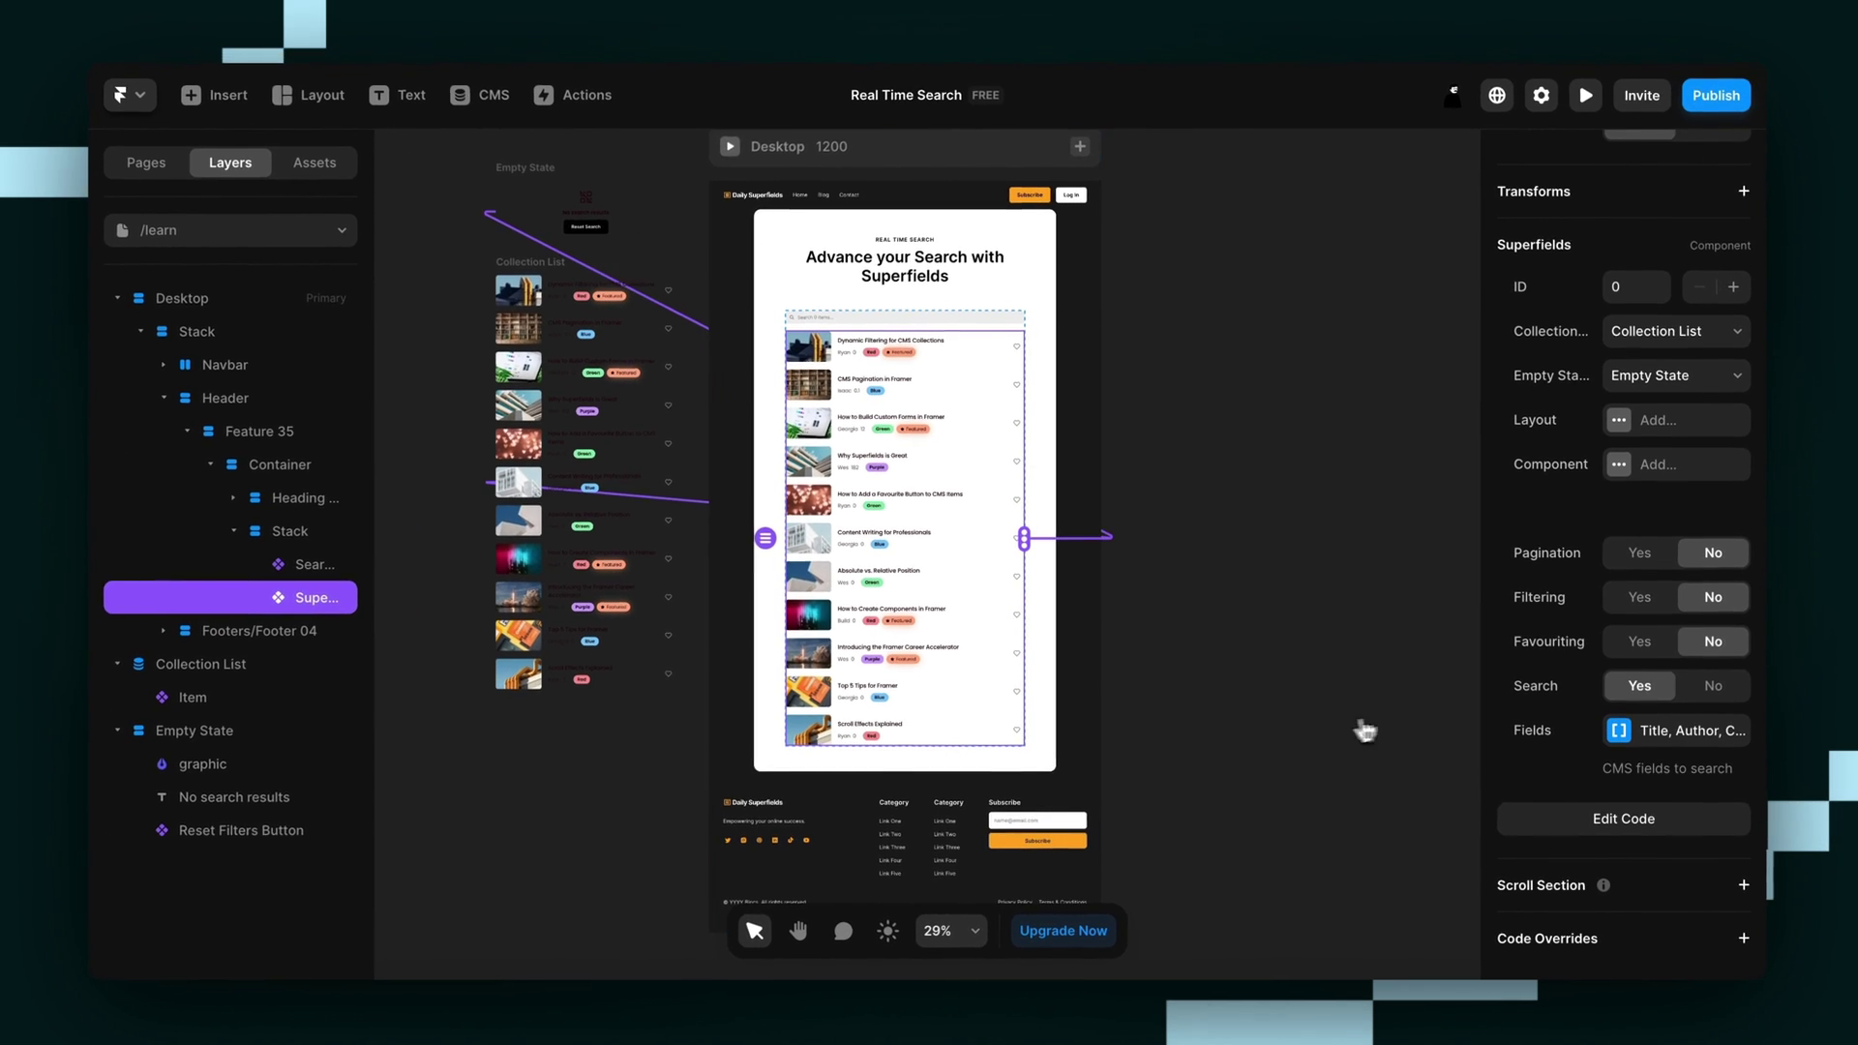
# - In preview, test searches for '1' and an author's name, then return to the editor
pyautogui.click(733, 150)
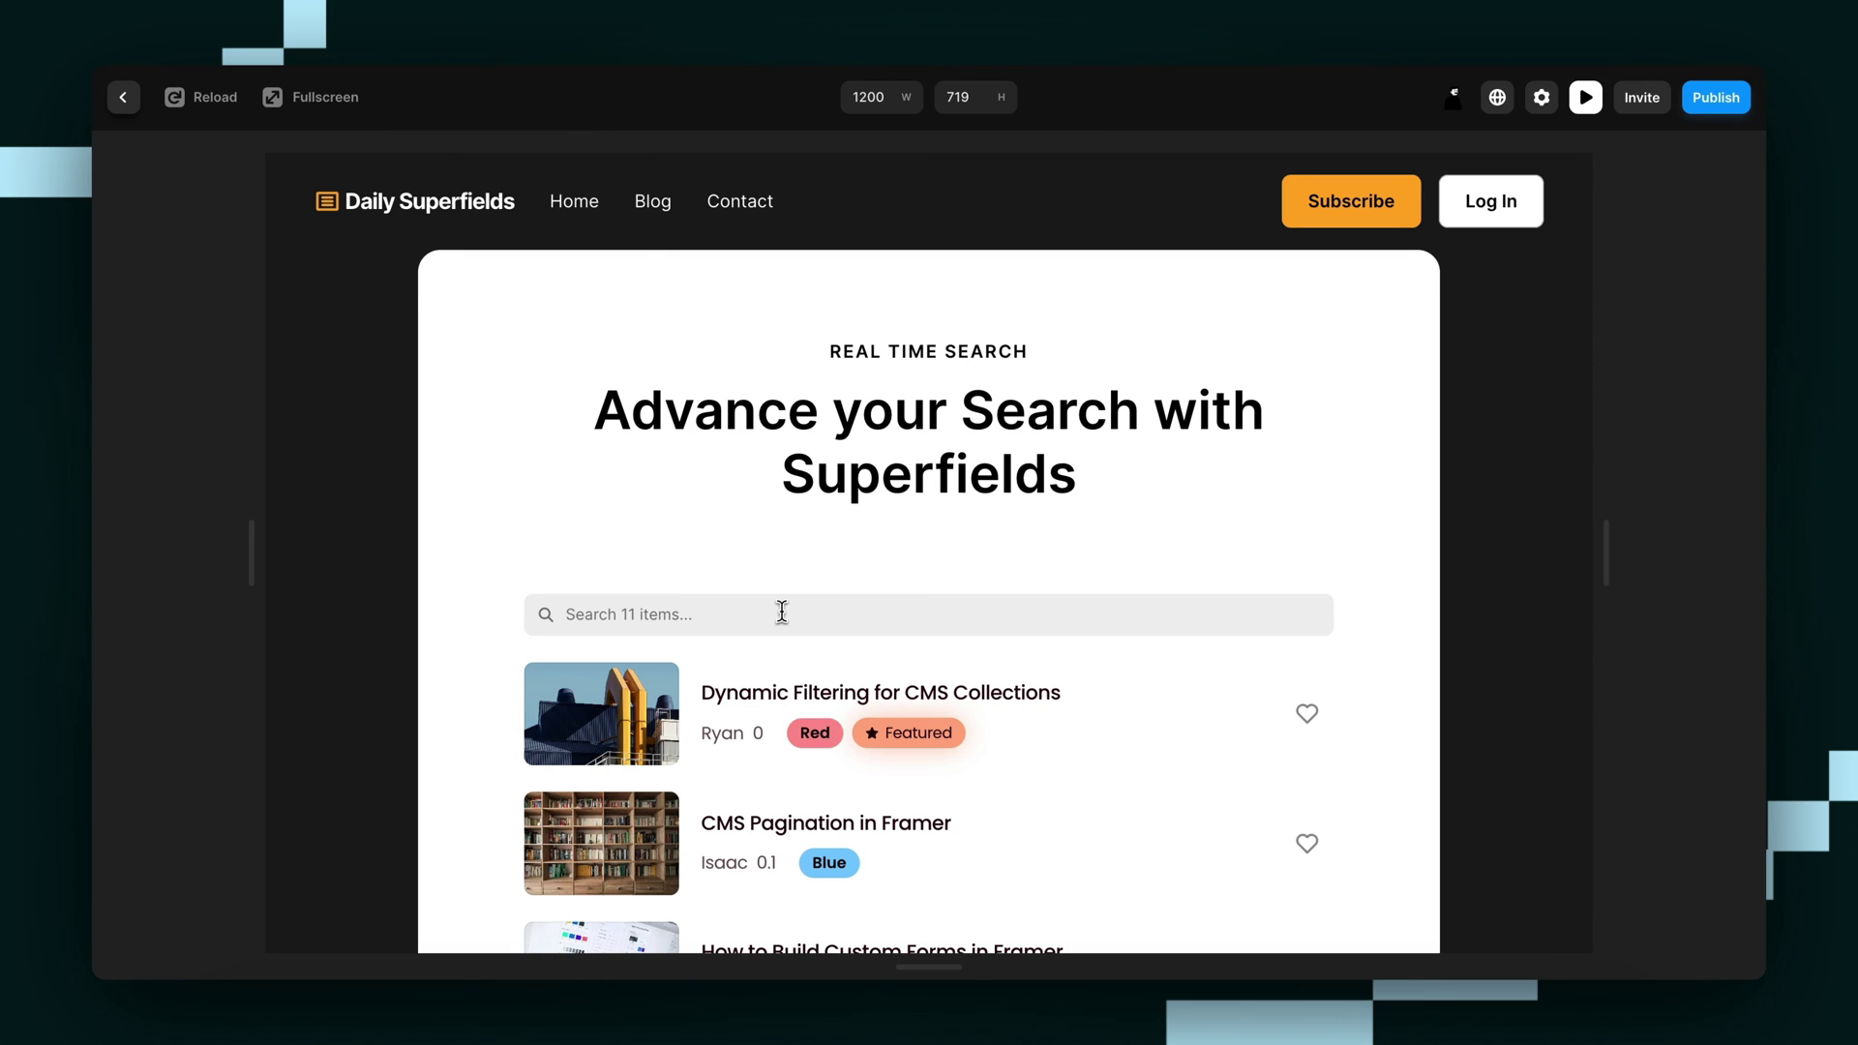
pyautogui.click(782, 612)
pyautogui.write('1')
pyautogui.press('BackSpace')
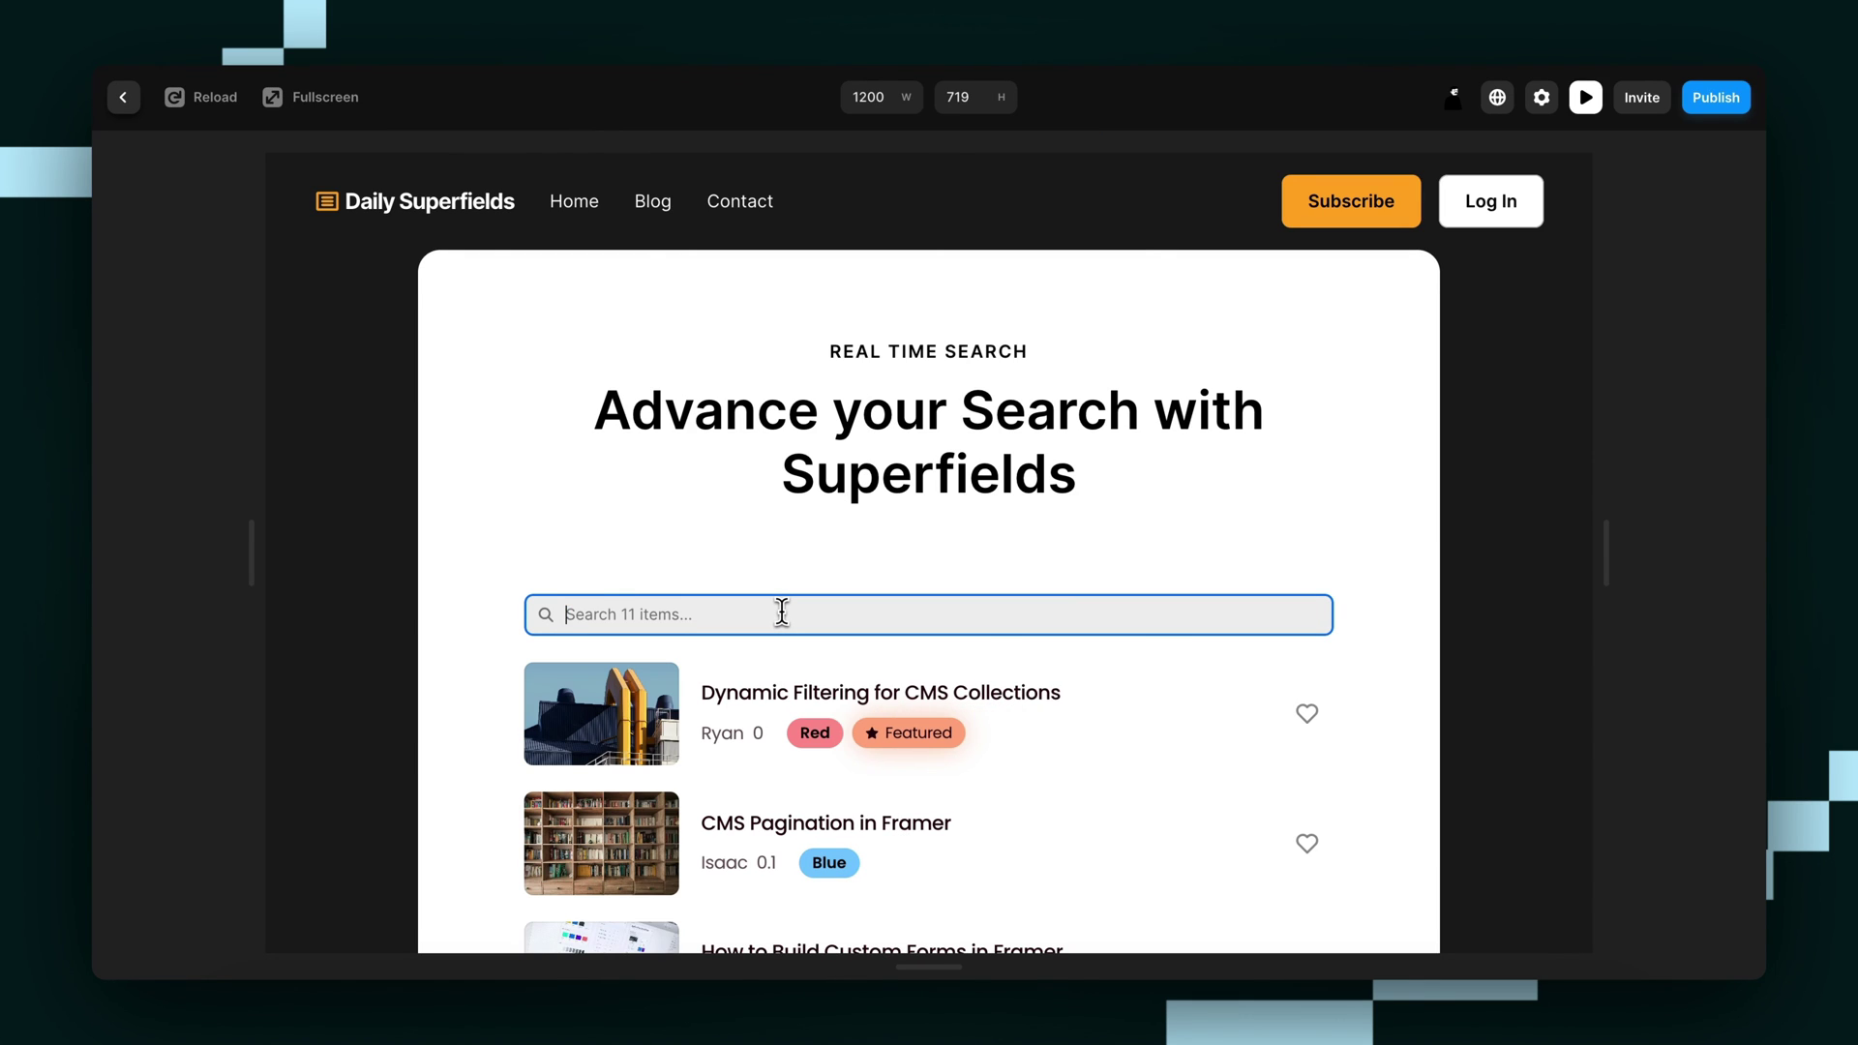
pyautogui.write('Wes')
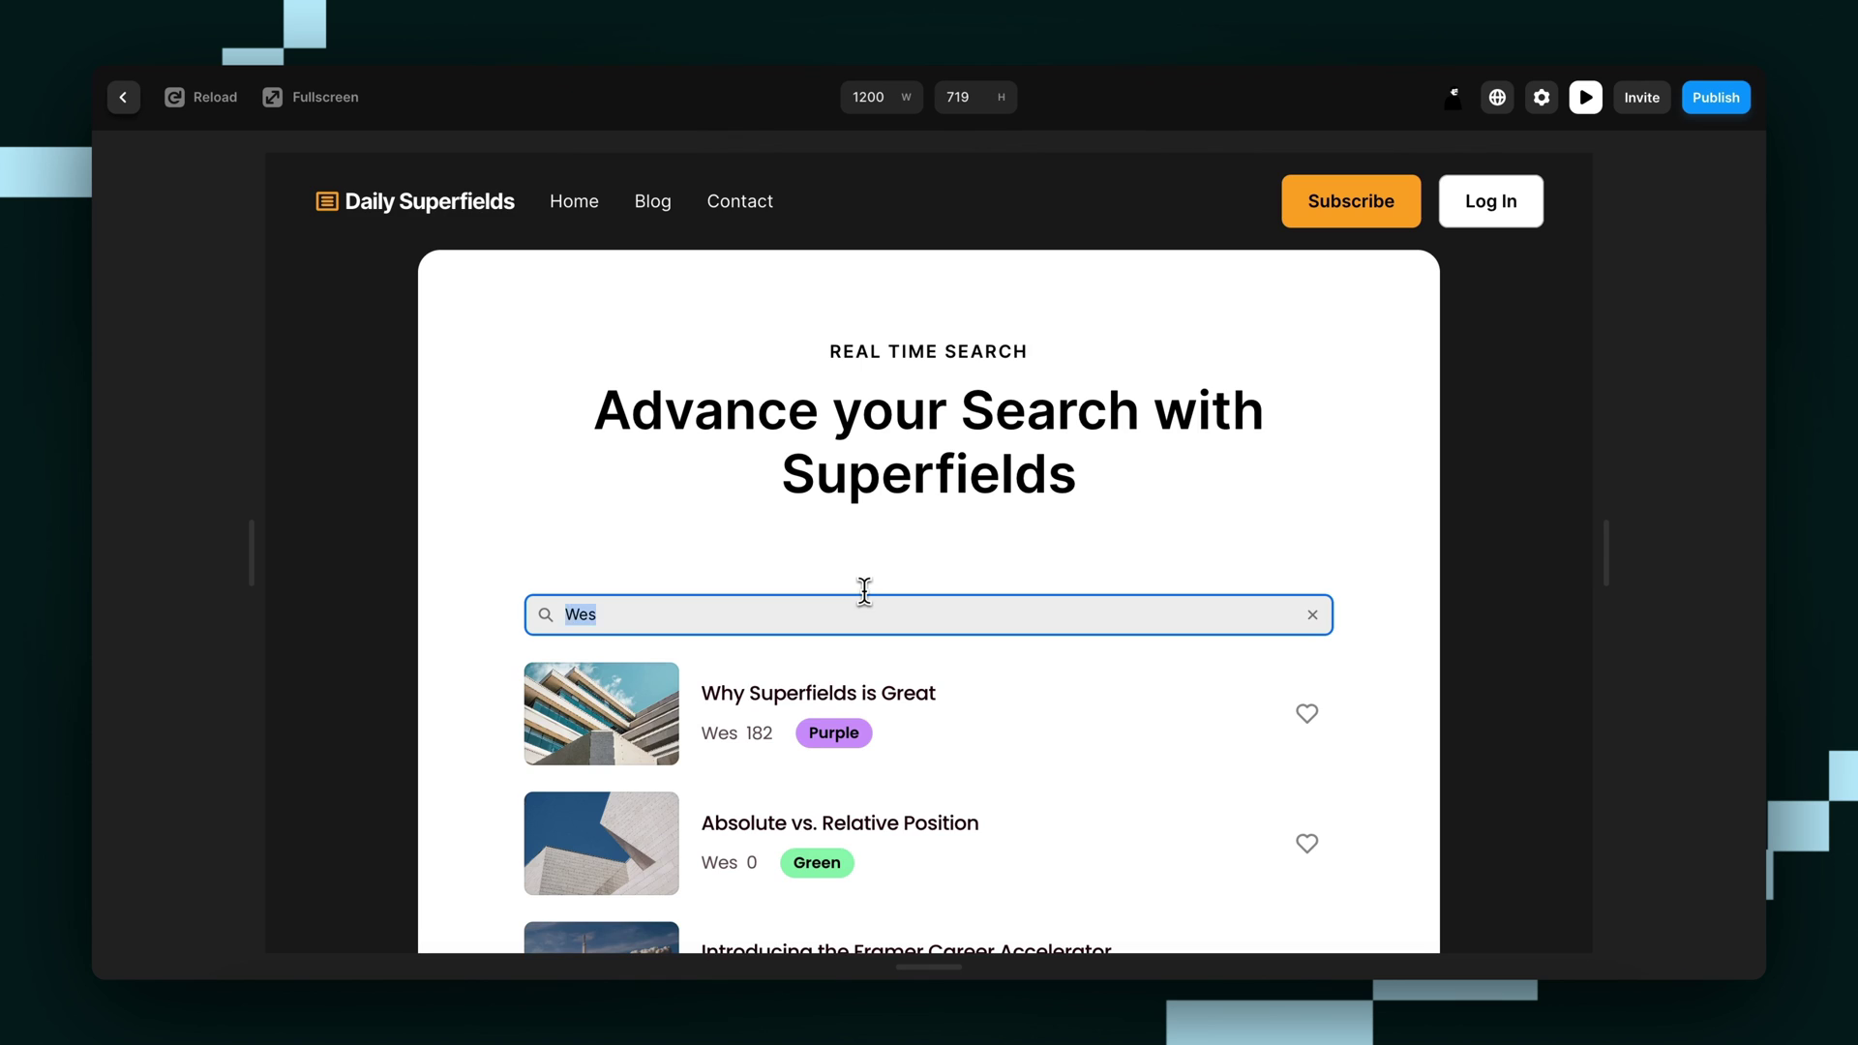
pyautogui.press('BackSpace')
pyautogui.click(123, 96)
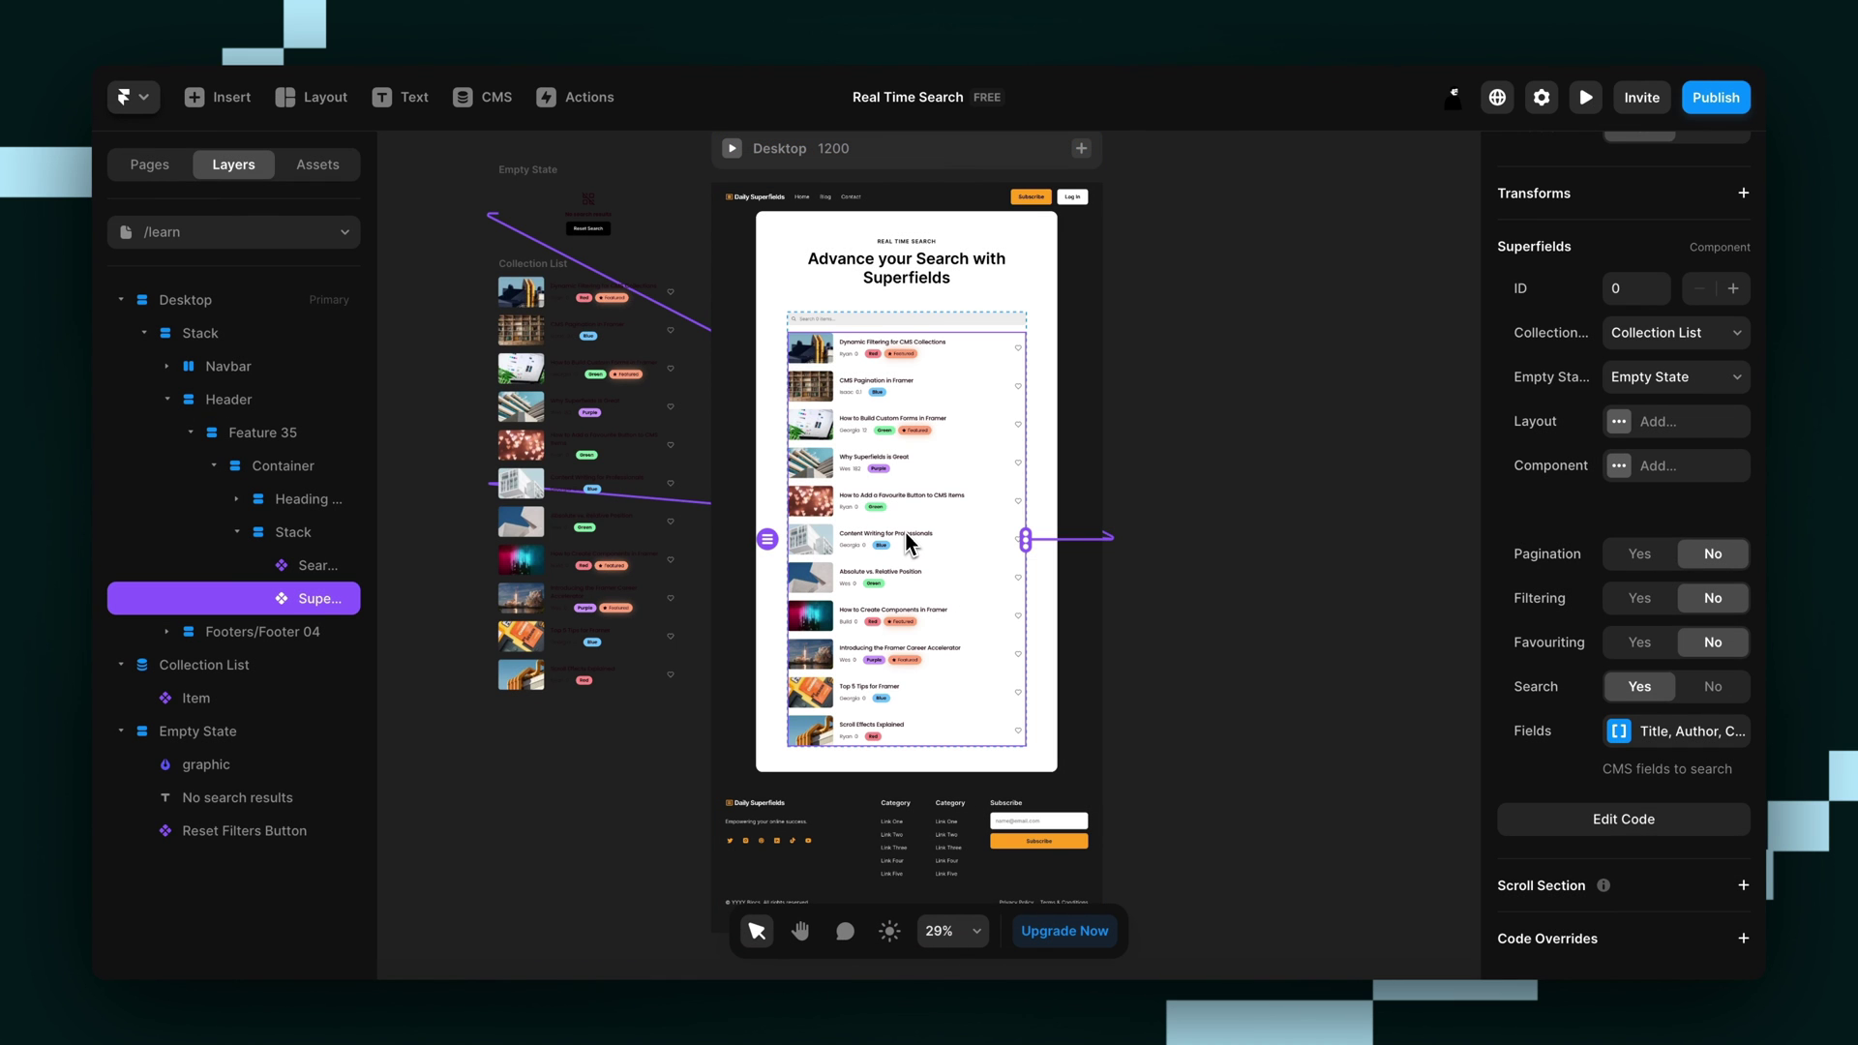
# - Select the Search Bar and briefly trial a red #FF1717 fill, leaving it #EFEFEF
pyautogui.scroll(5, 904, 532)
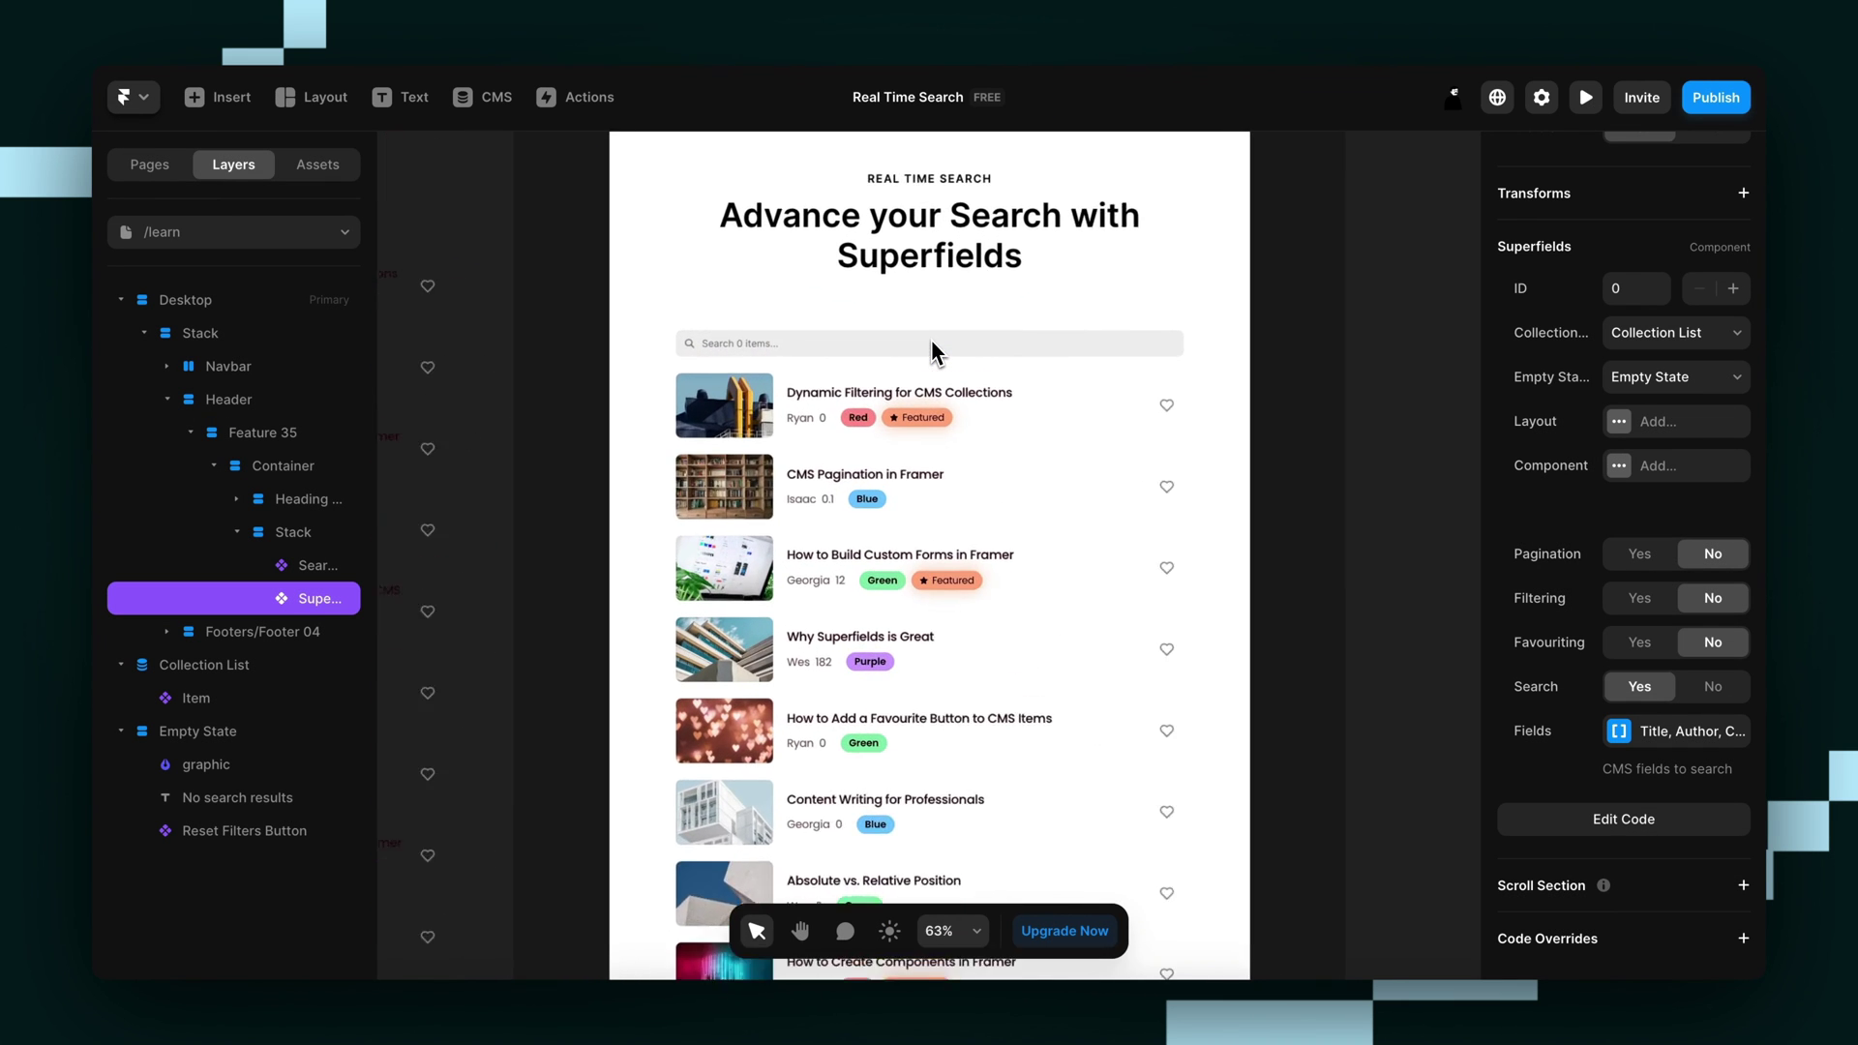
pyautogui.click(861, 347)
pyautogui.scroll(5, 685, 351)
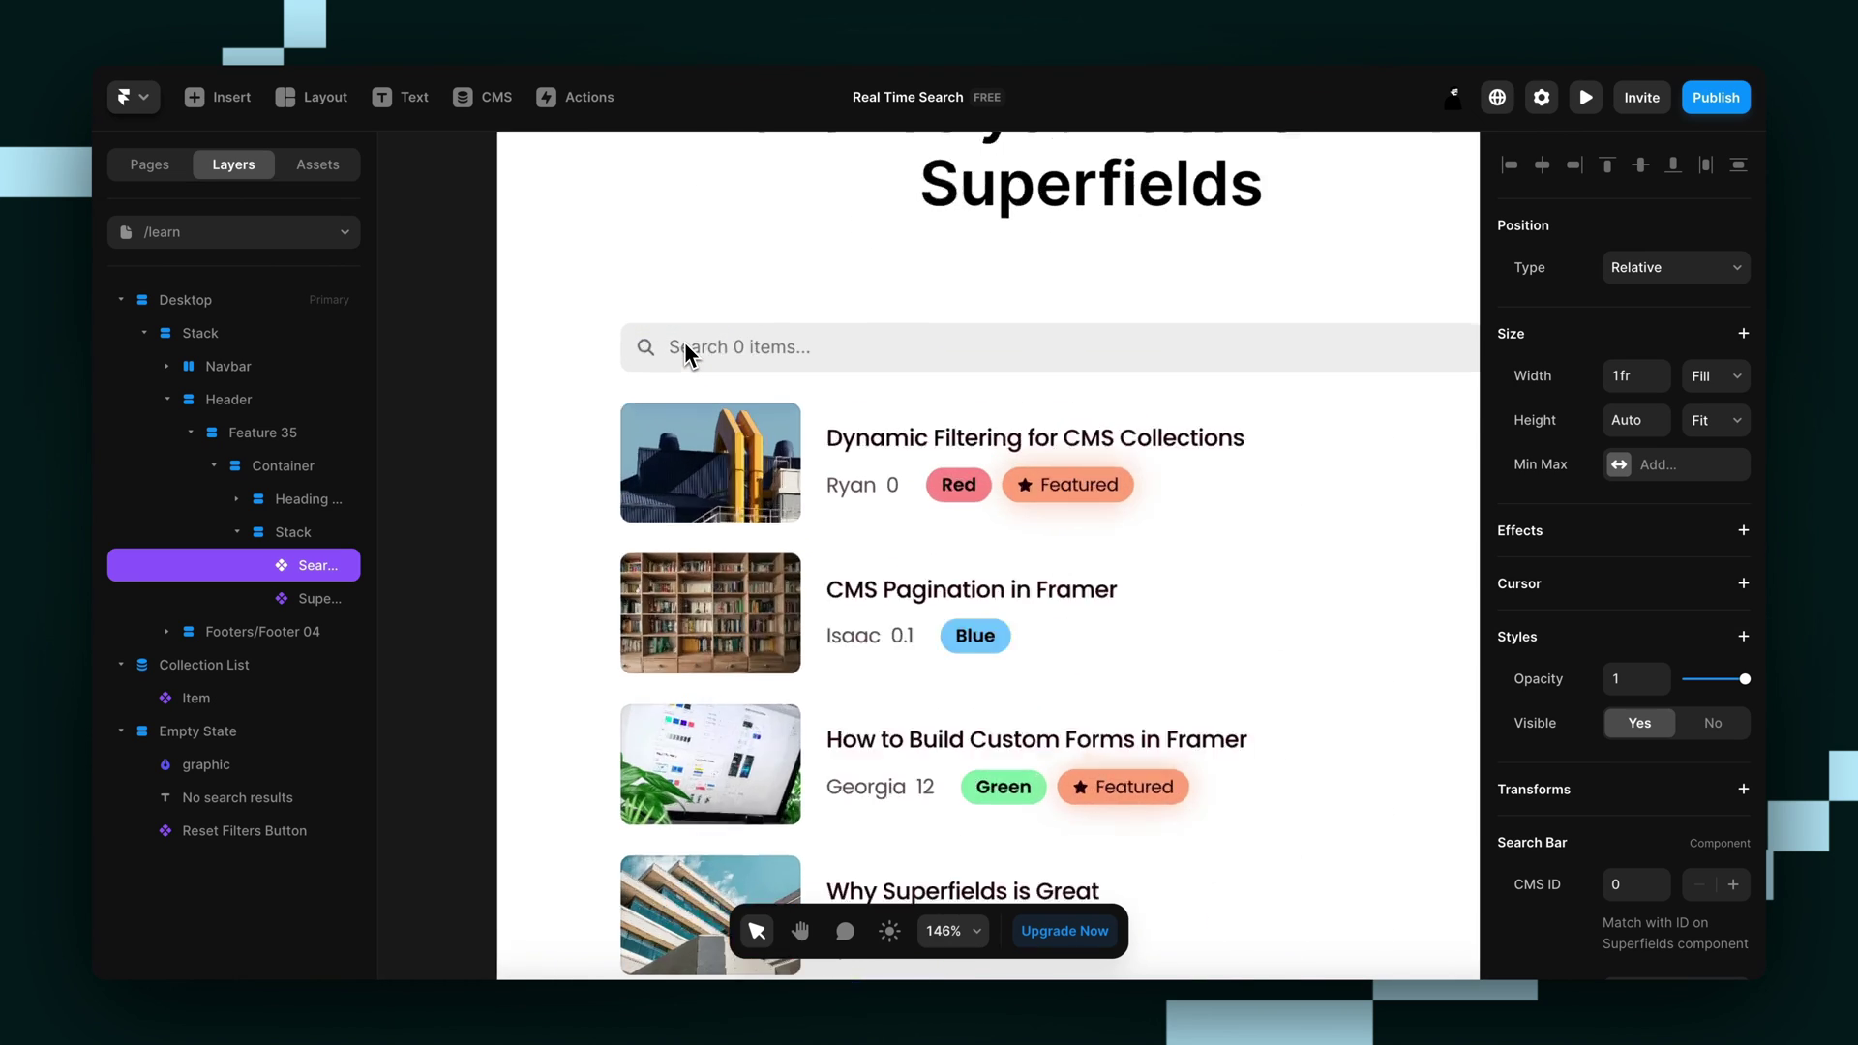
pyautogui.scroll(2, 685, 351)
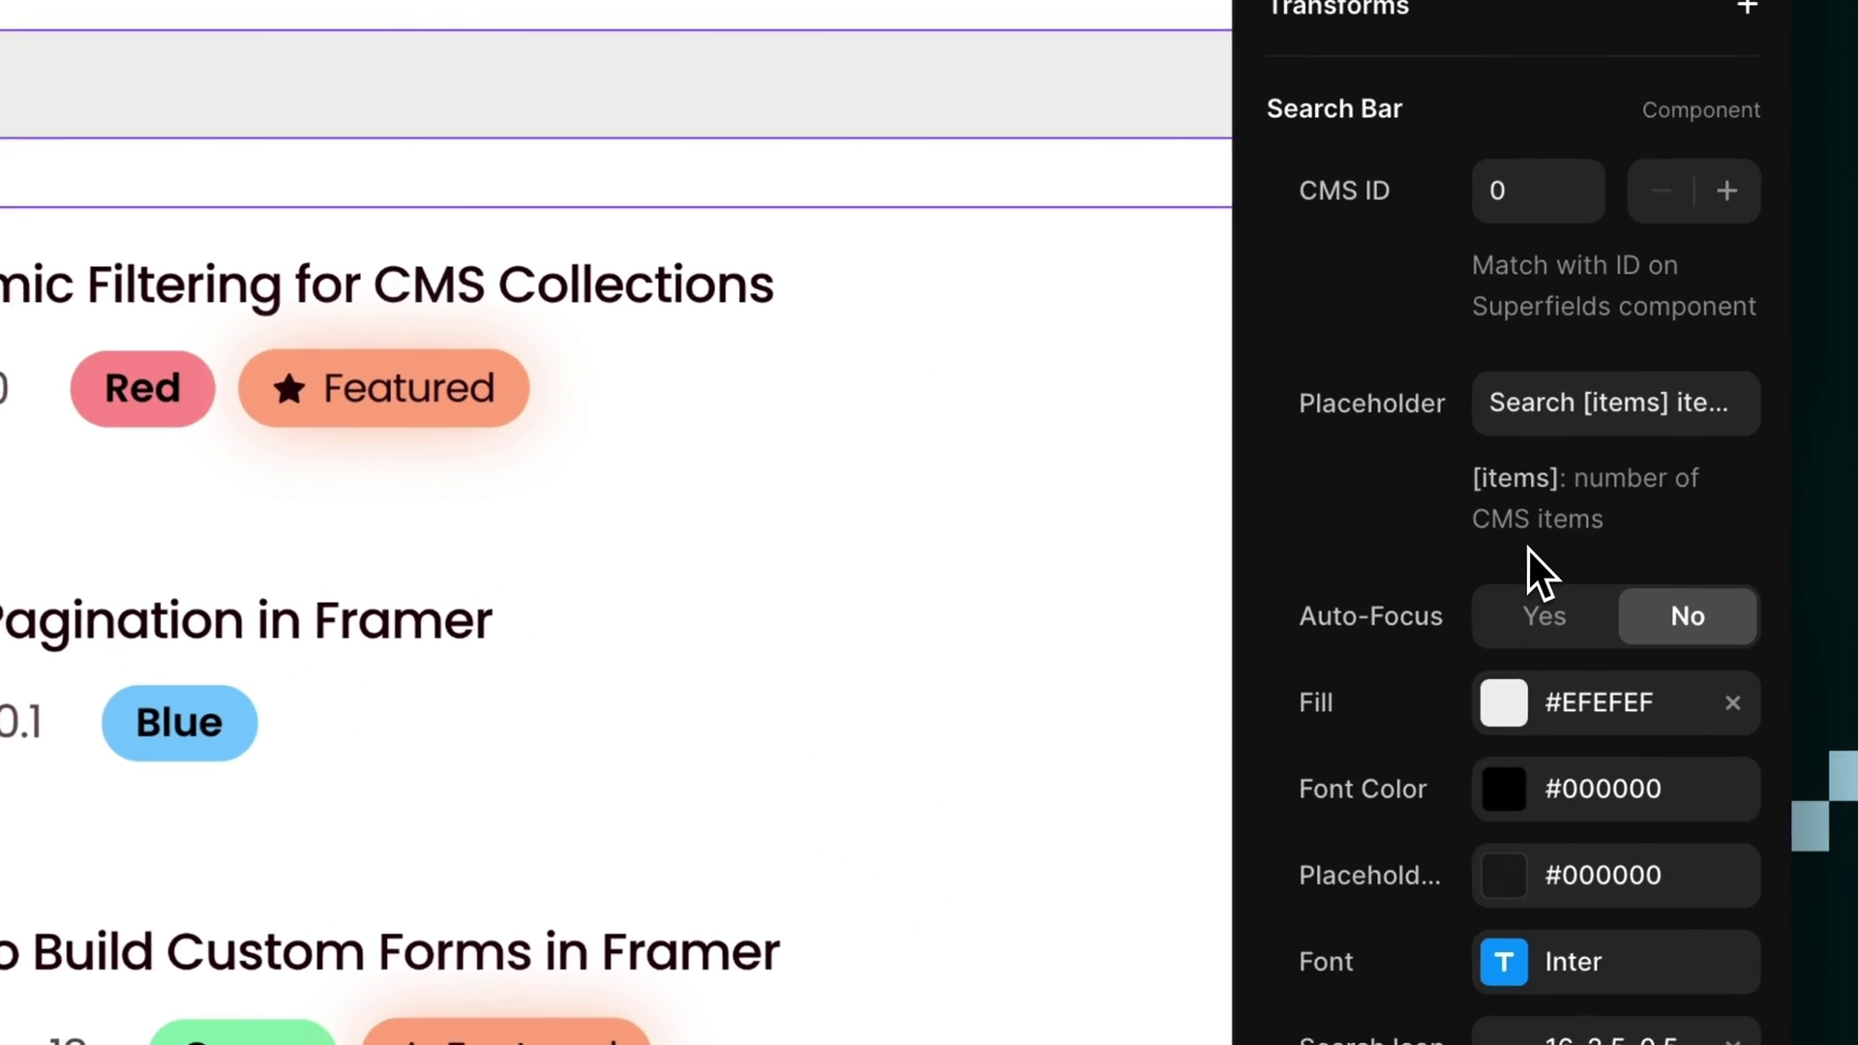
pyautogui.scroll(-2, 1530, 549)
pyautogui.click(1534, 513)
pyautogui.click(920, 677)
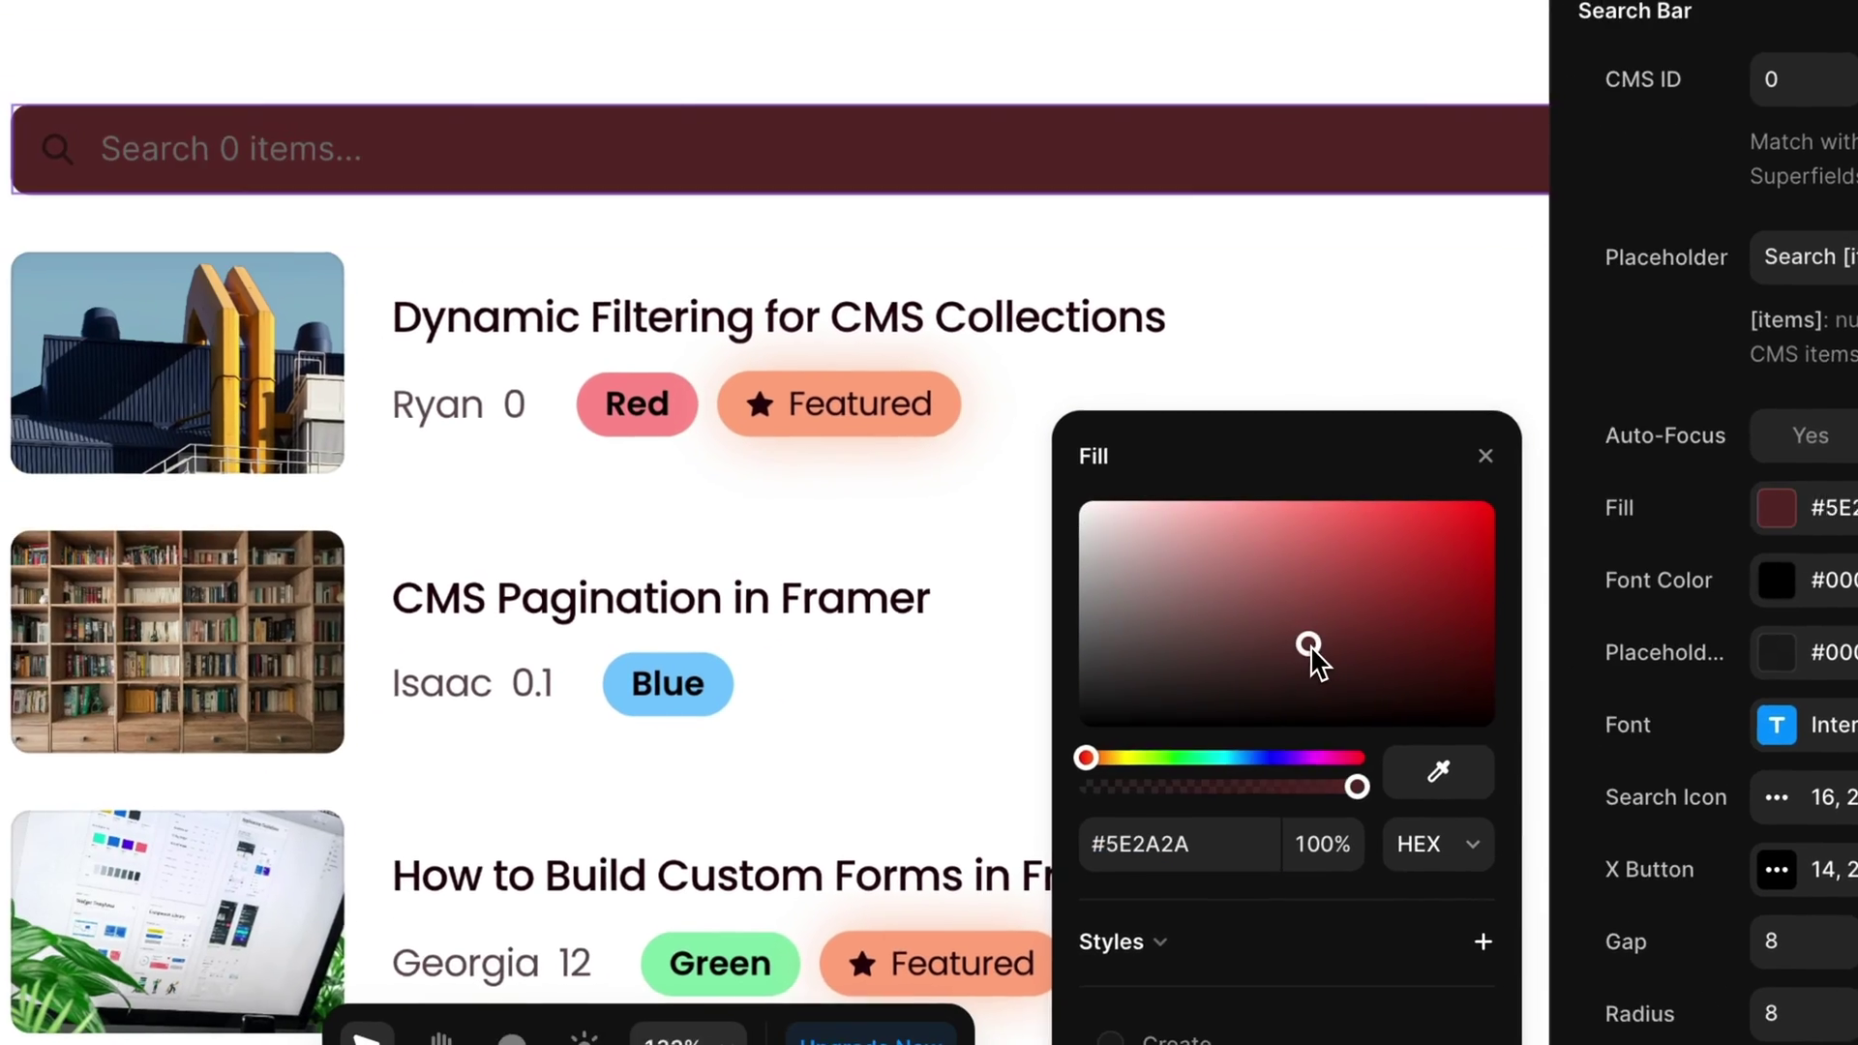
pyautogui.moveTo(1311, 658); pyautogui.dragTo(1485, 463)
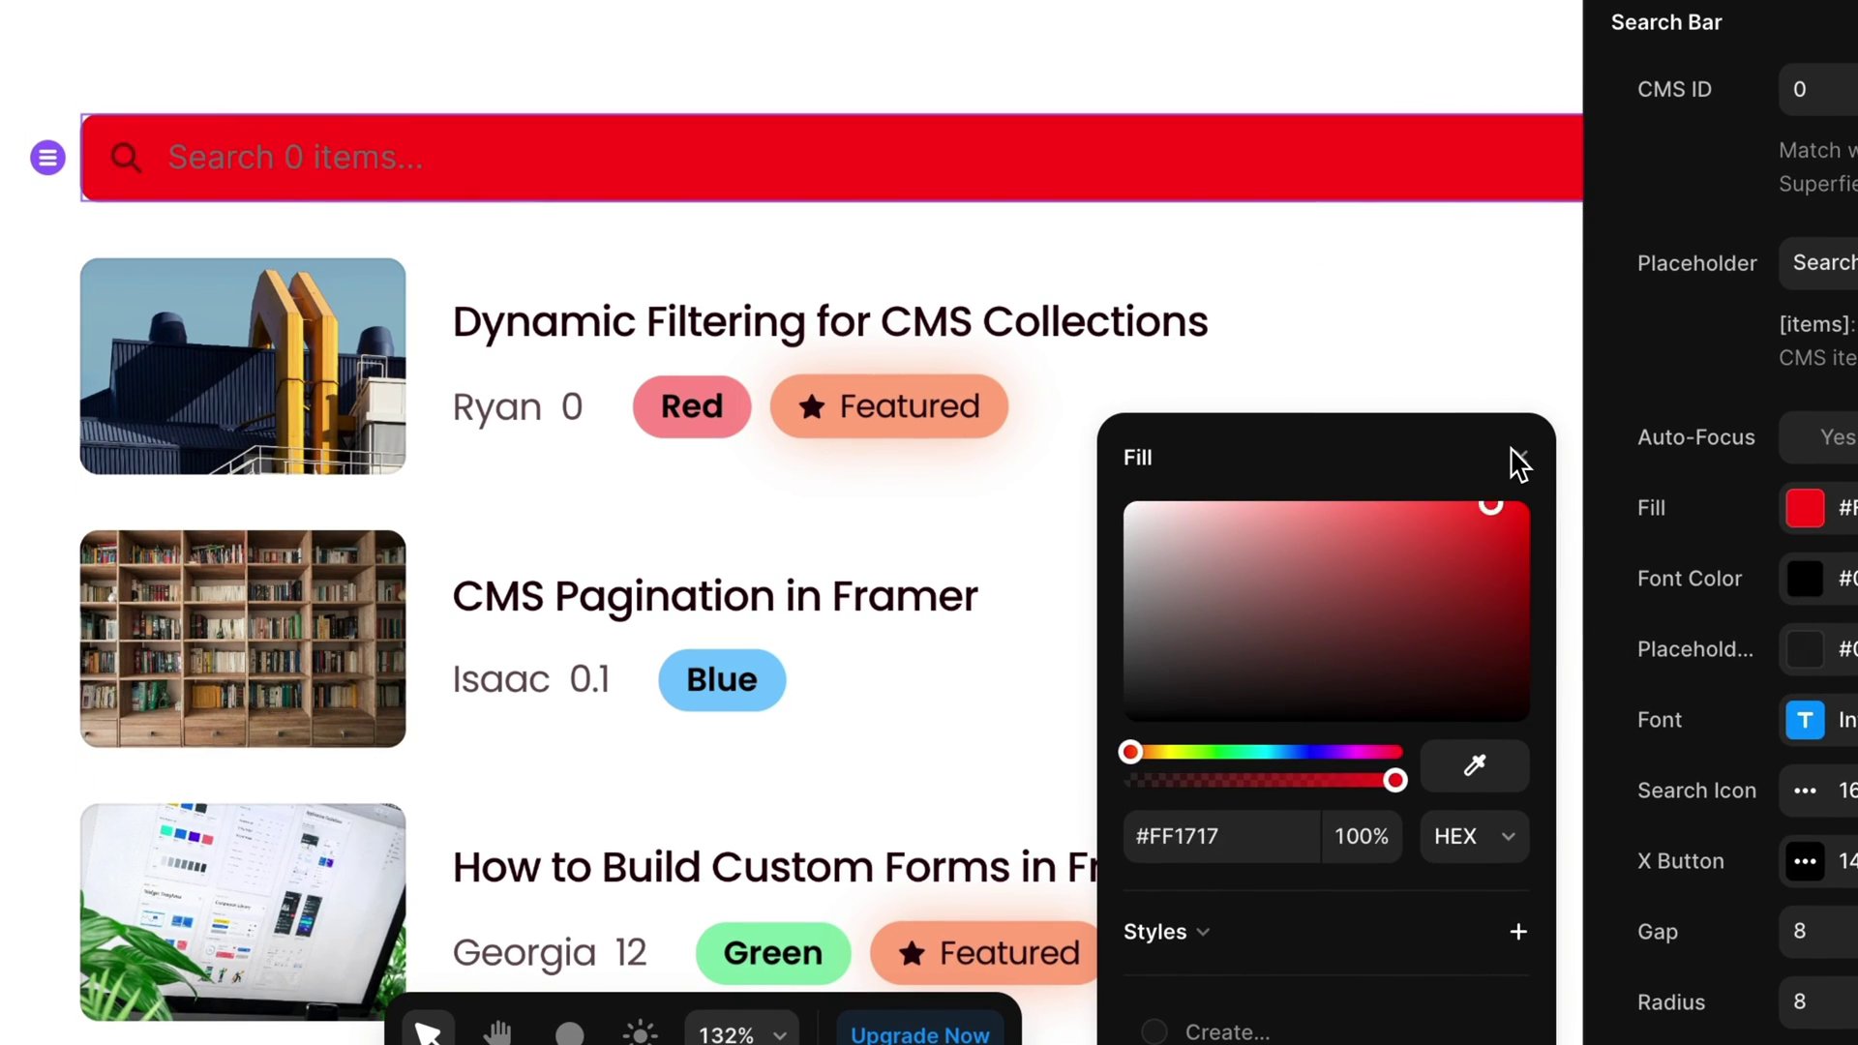
pyautogui.click(1516, 456)
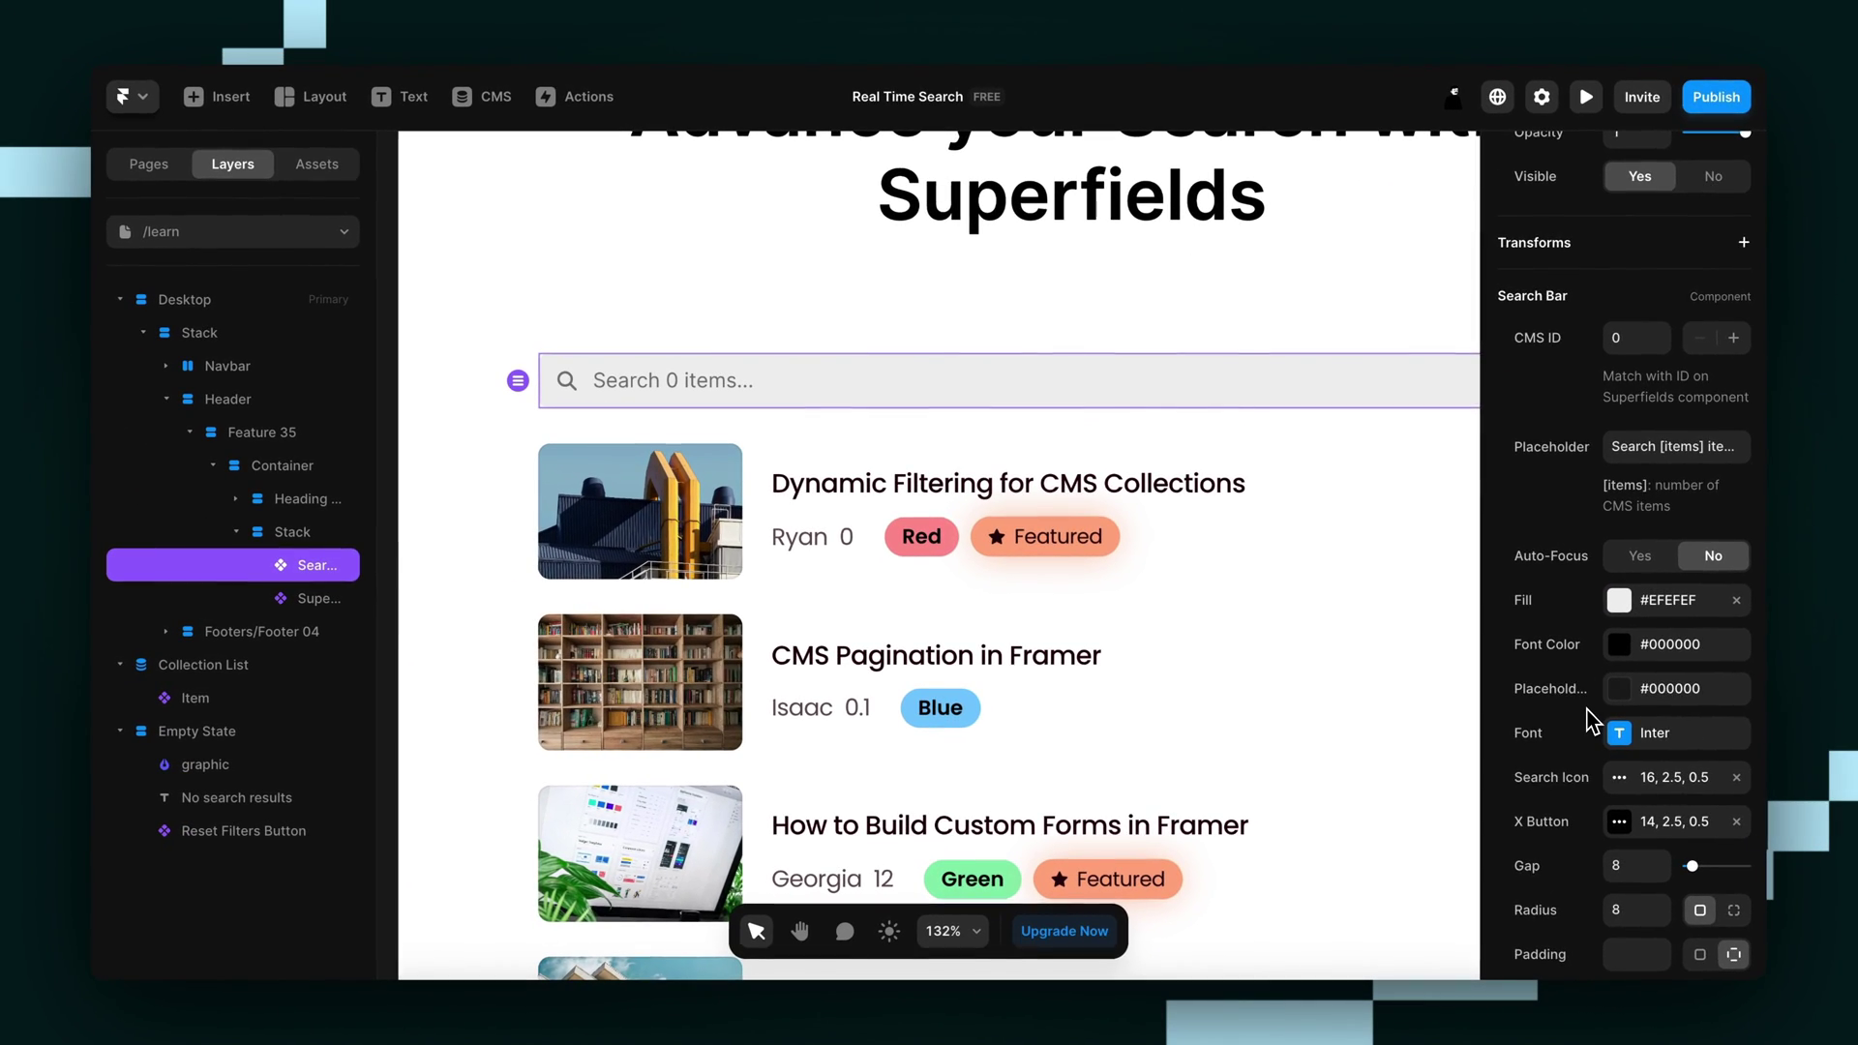
# - Set the Search Bar's corner radius to 58
pyautogui.scroll(-3, 1587, 721)
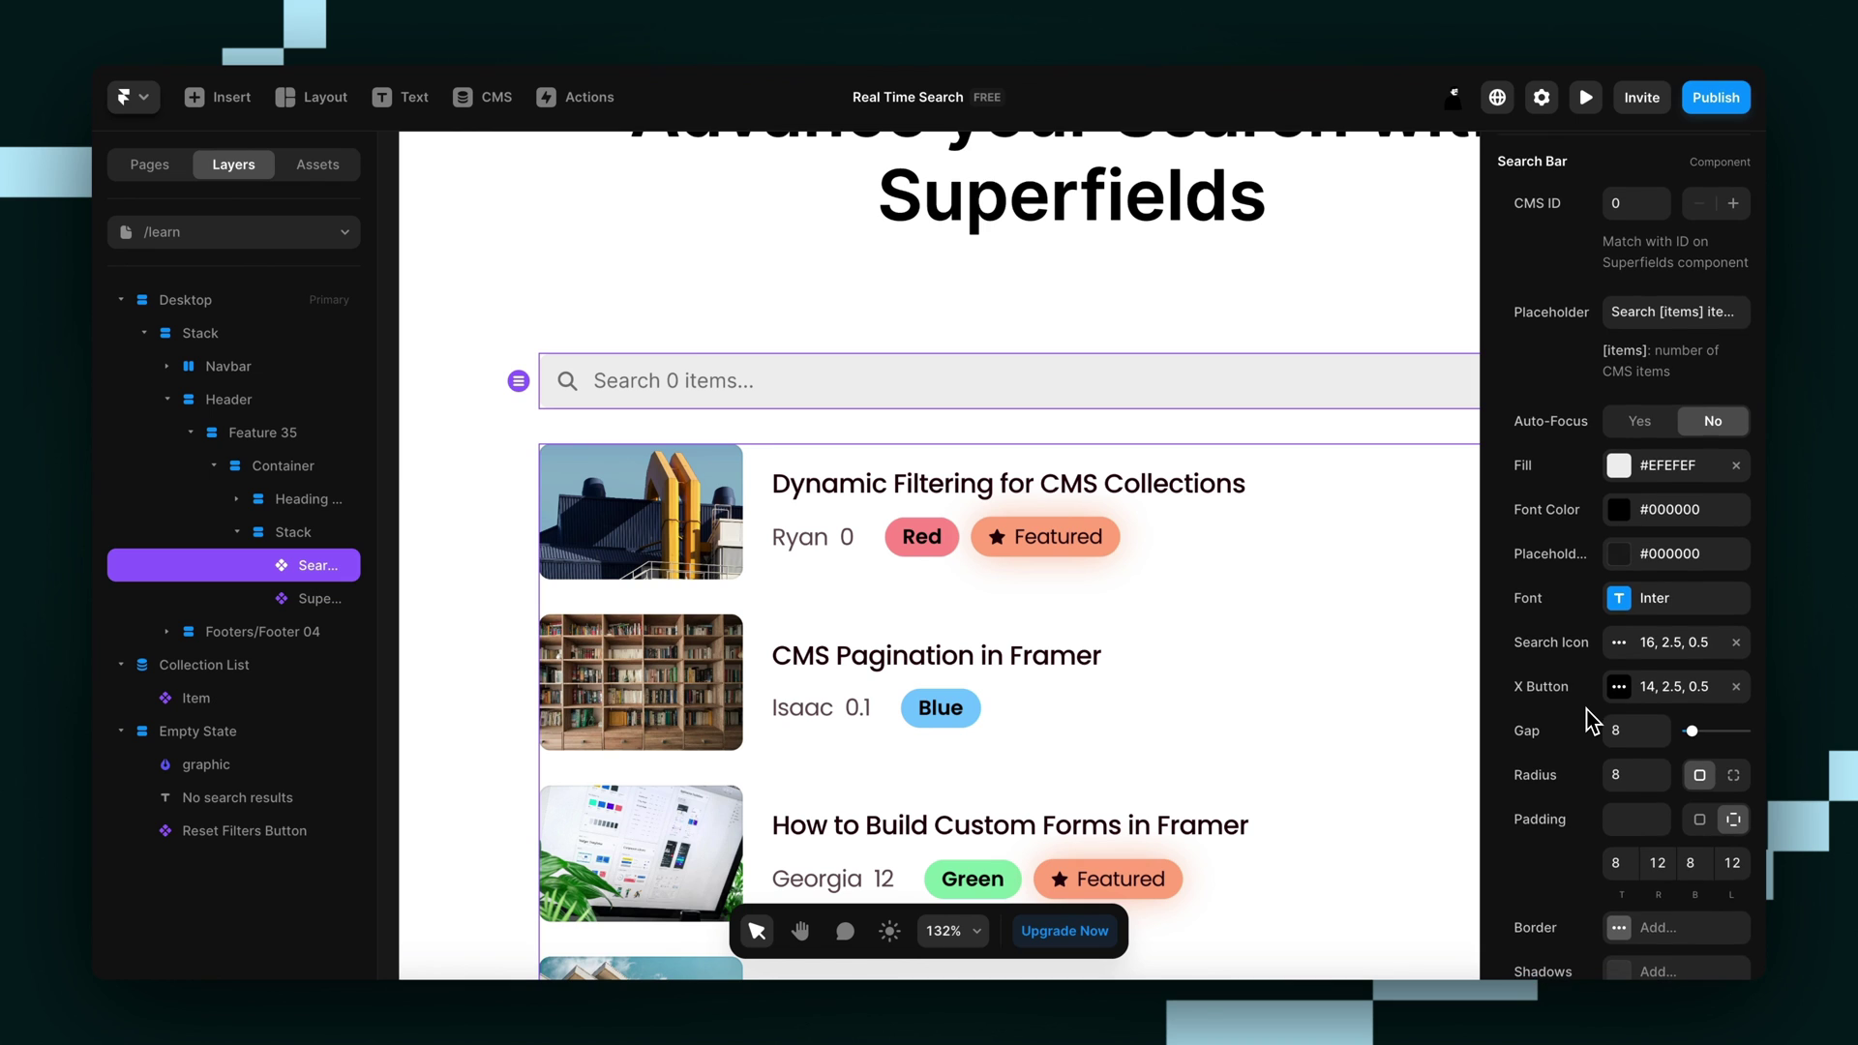
pyautogui.scroll(-2, 1593, 721)
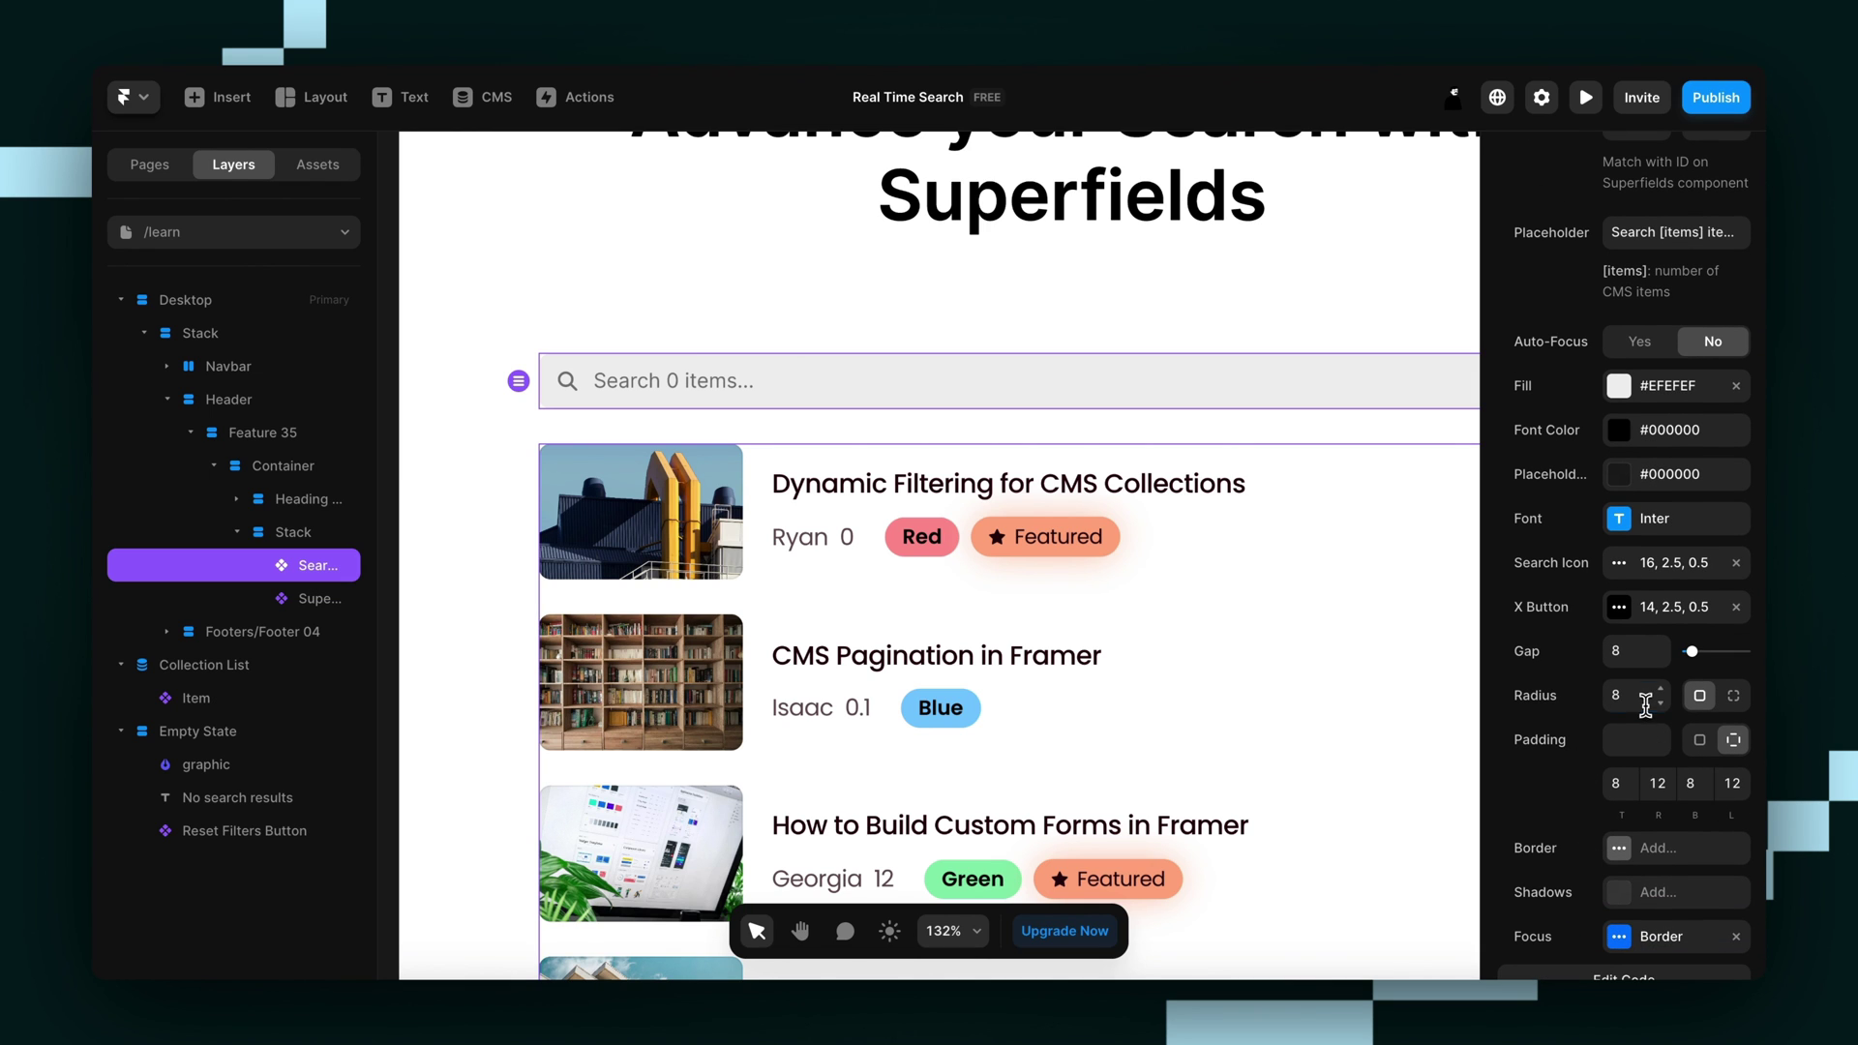
pyautogui.write('58')
pyautogui.scroll(-3, 728, 397)
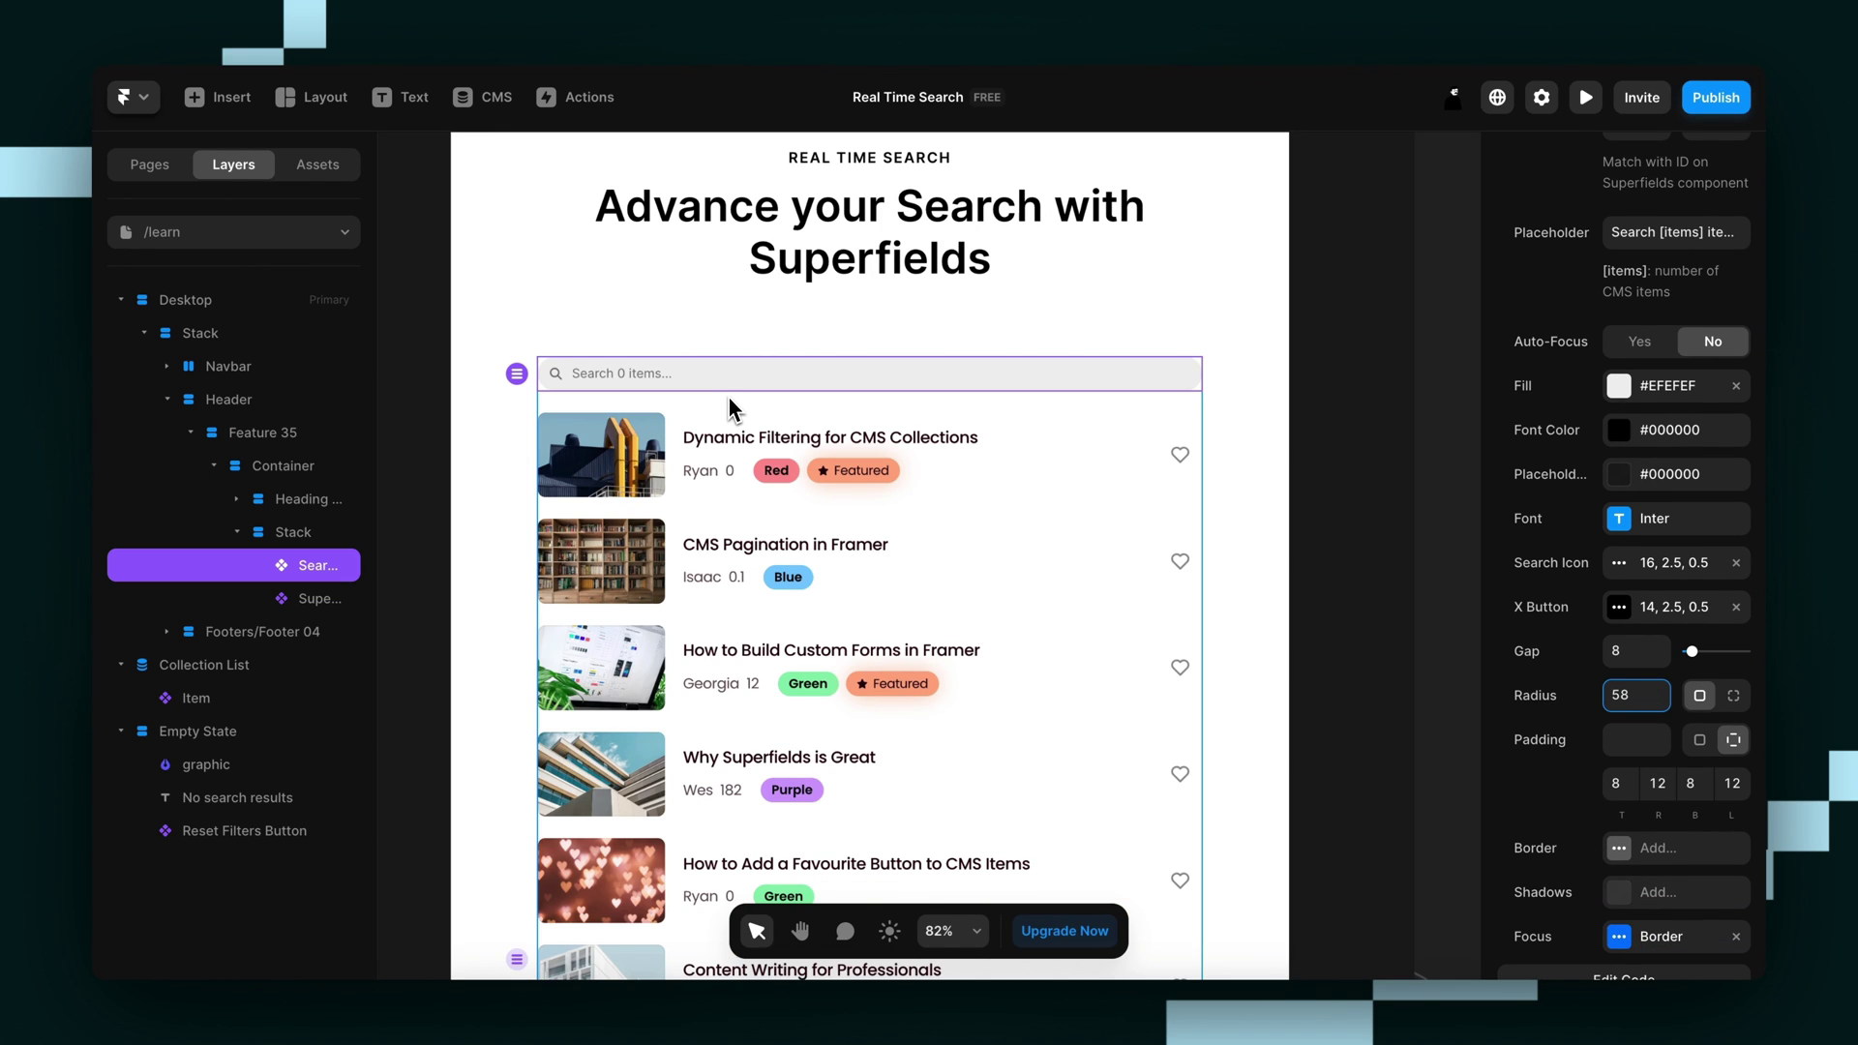